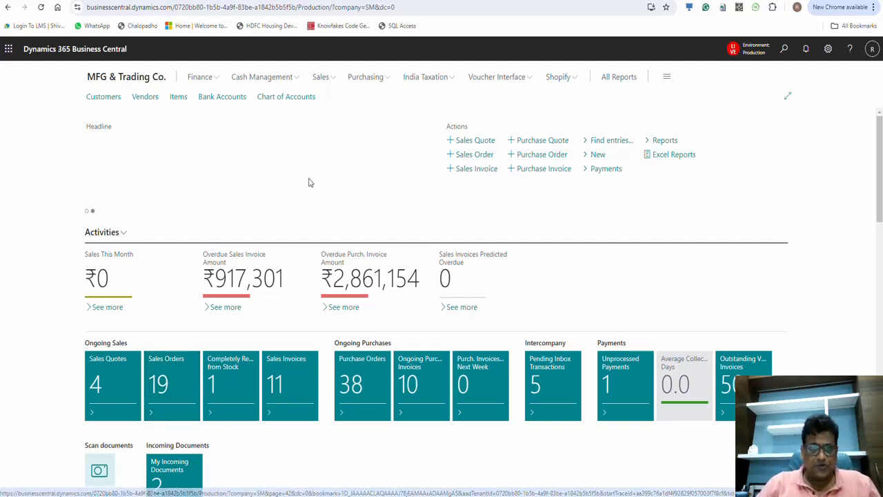
left_click(329, 78)
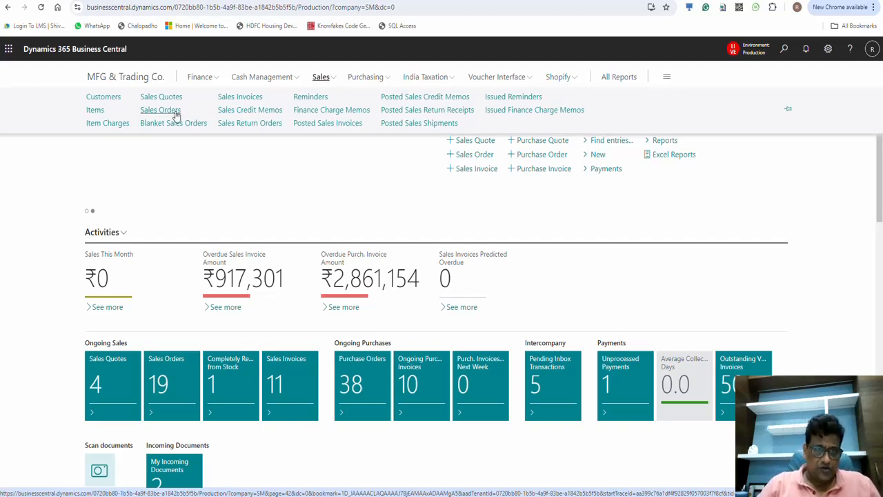
left_click(514, 213)
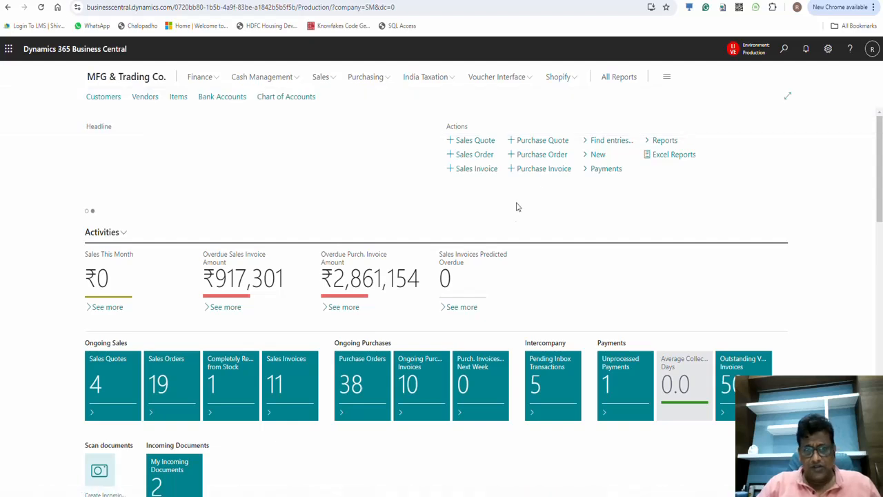
Search for "sales ord", open a blank sales order and return to the home page.
left_click(785, 51)
type("sa")
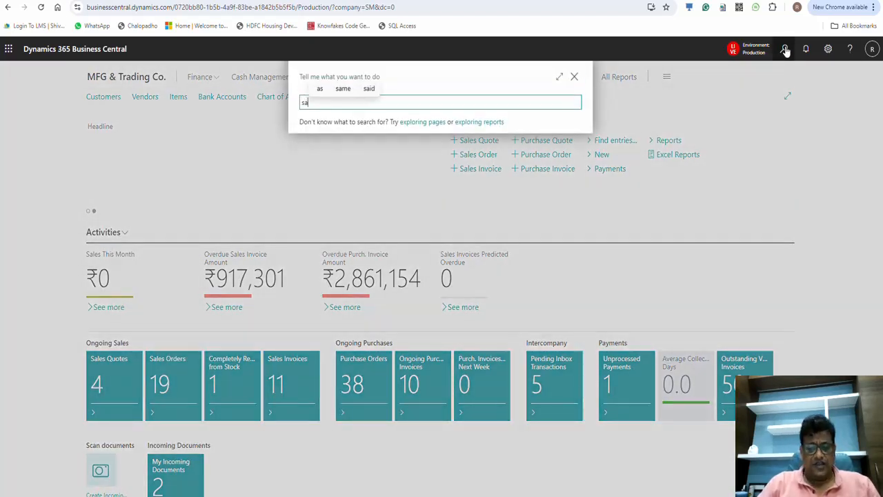
type("les ord")
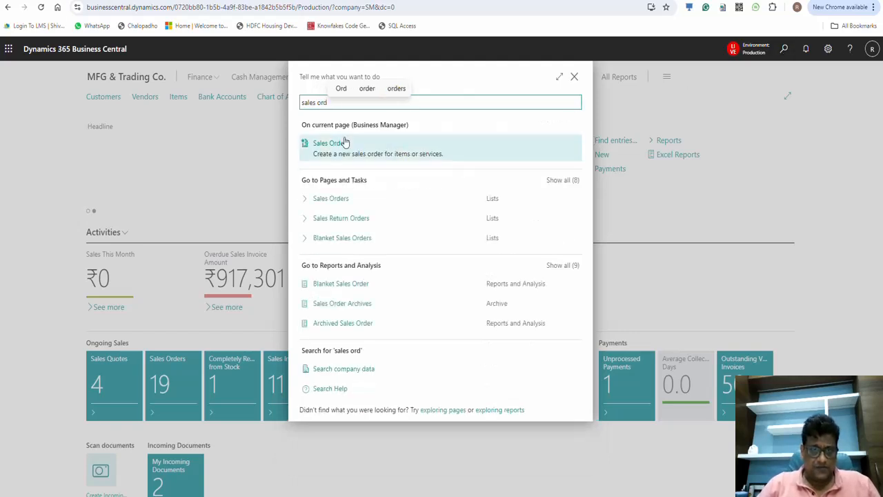
scroll(338, 145, "down", 3)
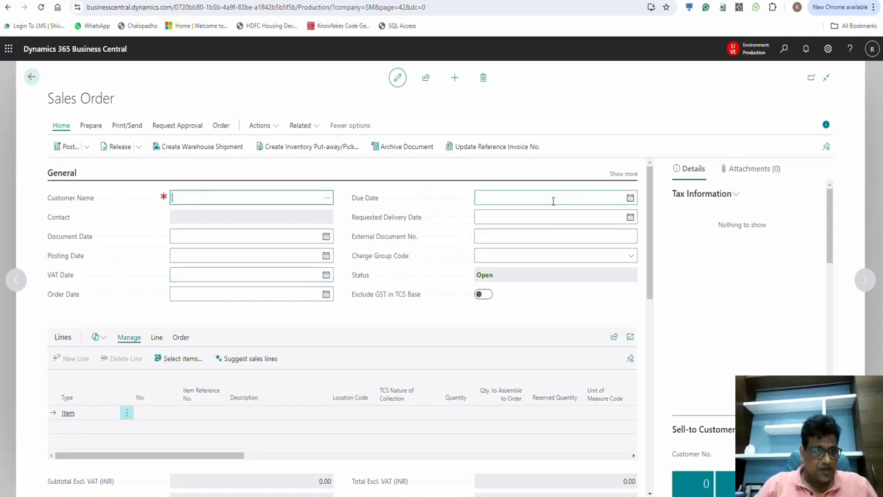
left_click(31, 78)
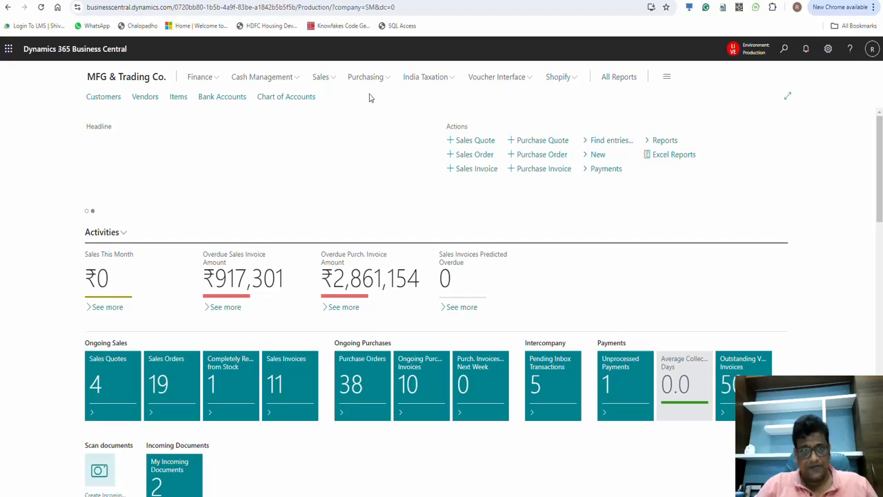
Open the Sales Orders list, search it by a customer number and clear the search.
left_click(334, 81)
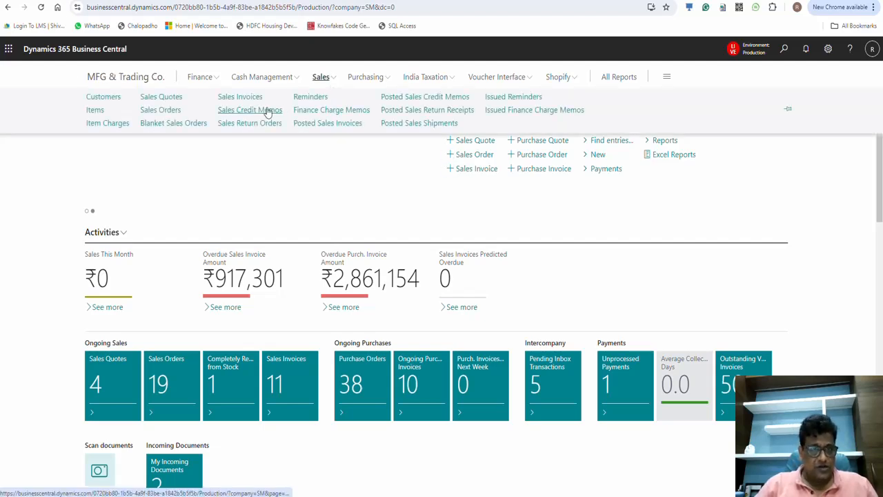
left_click(160, 112)
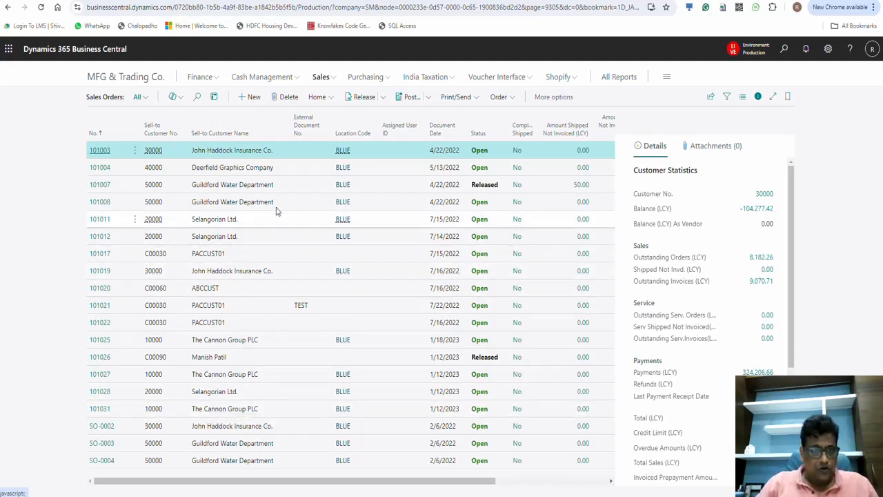
left_click(198, 97)
type("20000")
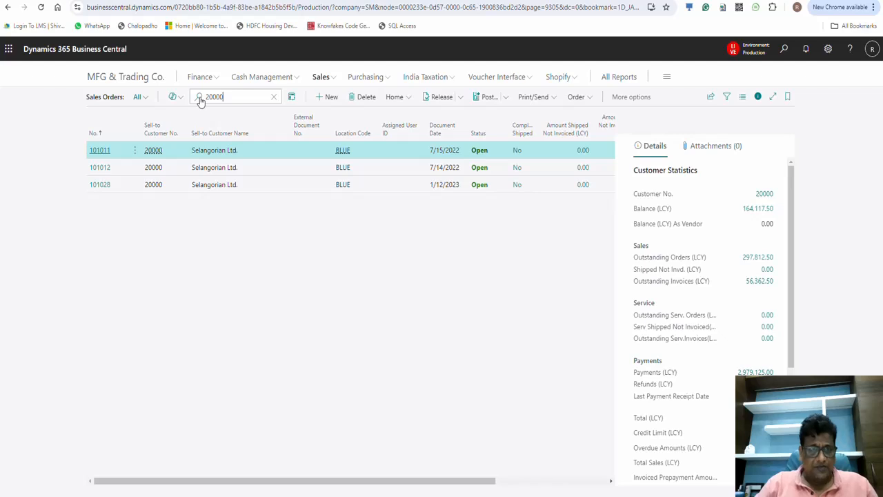
left_click(275, 98)
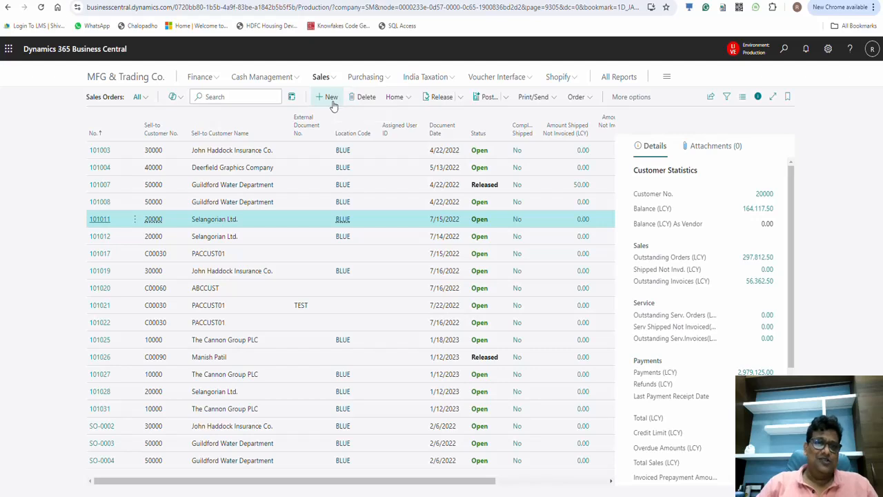
Create a new sales order for the customer The Cannon Group PLC.
left_click(332, 102)
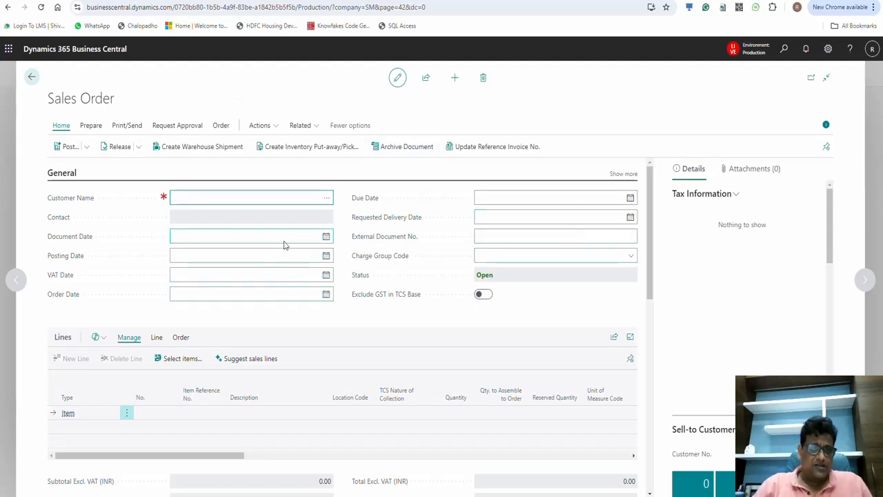
left_click(328, 199)
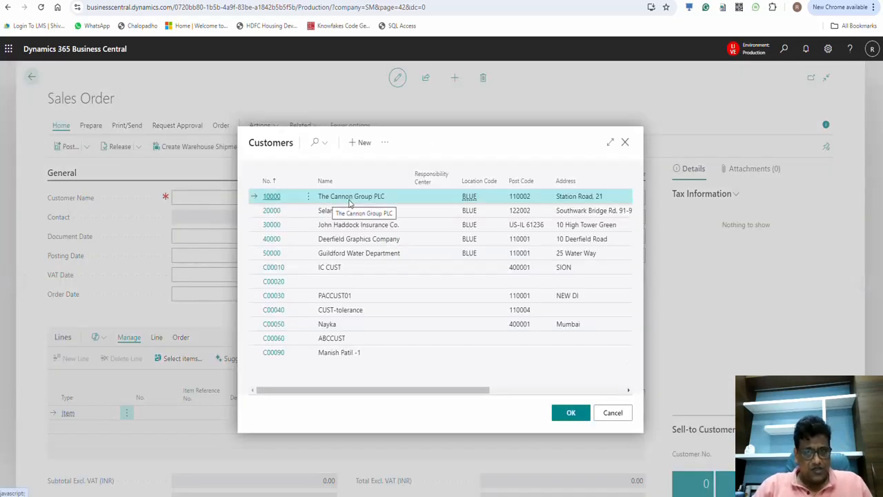
double_click(349, 200)
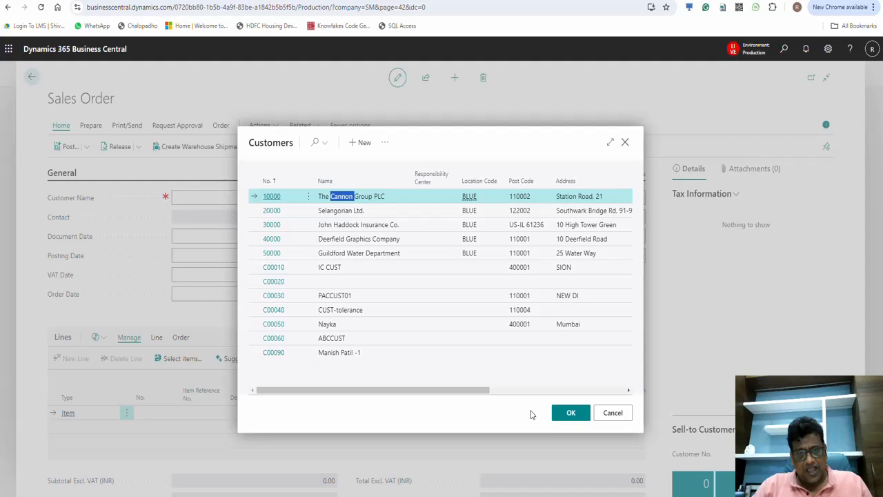
left_click(570, 412)
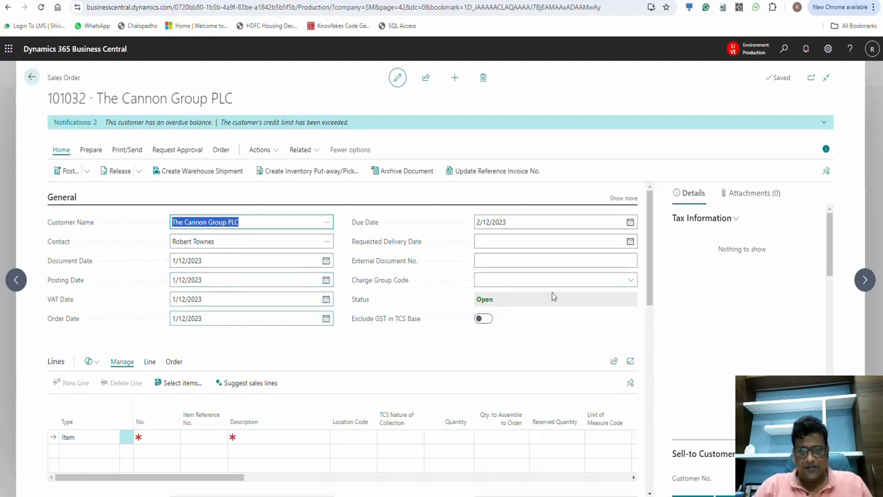
Show all fields of the General section and review the order's customer, date and status fields.
left_click(623, 198)
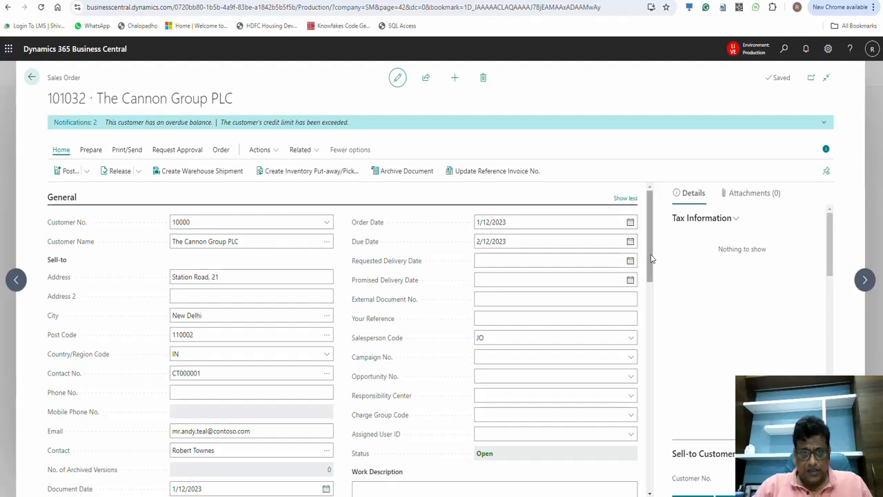
left_click_drag(651, 258, 653, 272)
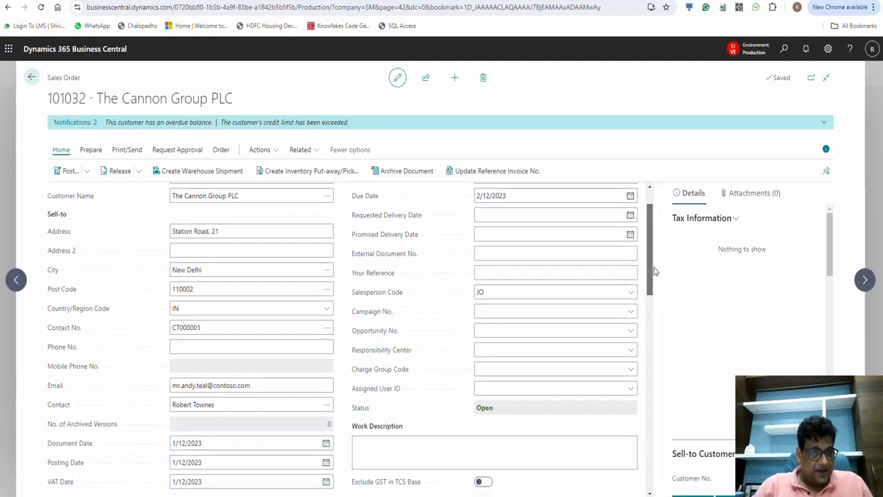
left_click_drag(655, 271, 645, 249)
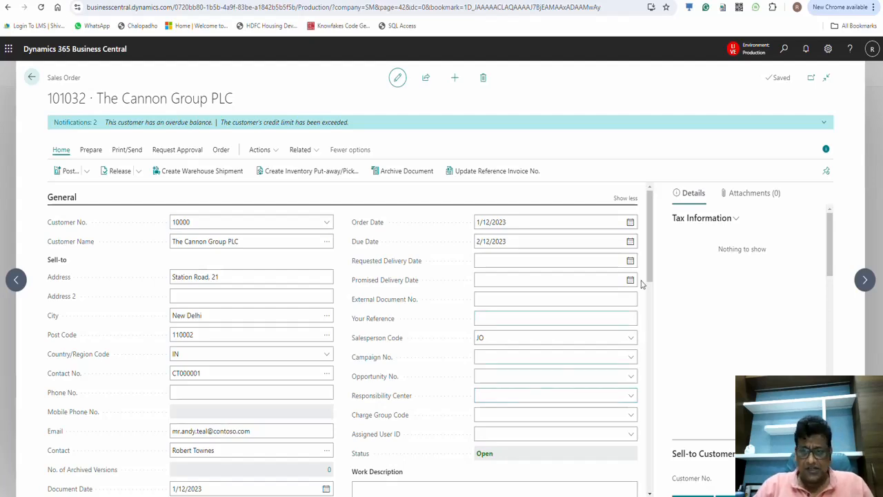
scroll(657, 293, "down", 2)
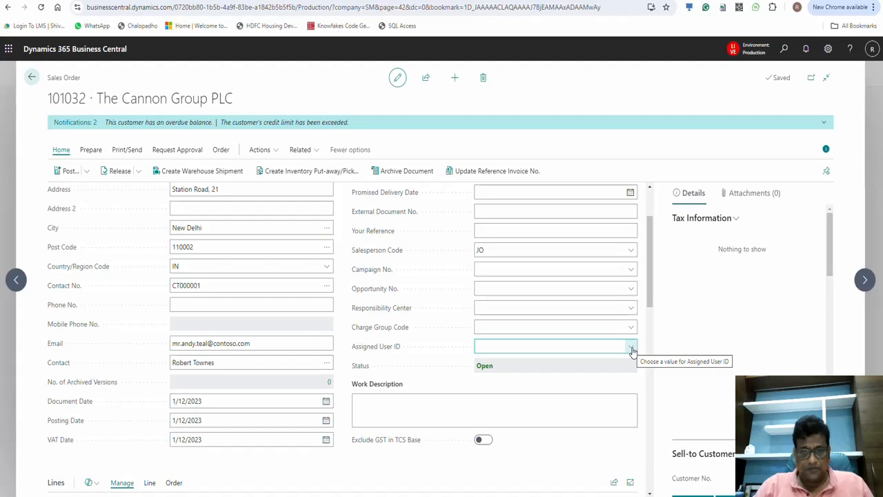
scroll(657, 321, "down", 2)
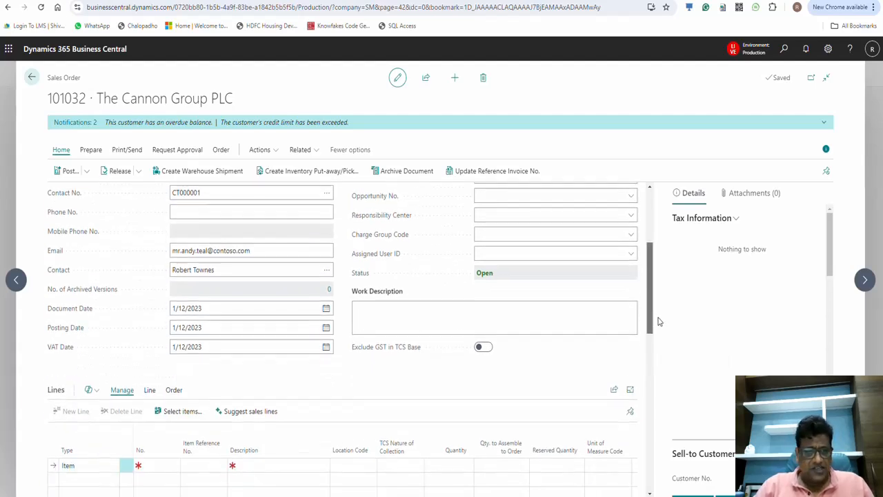
left_click_drag(657, 317, 659, 324)
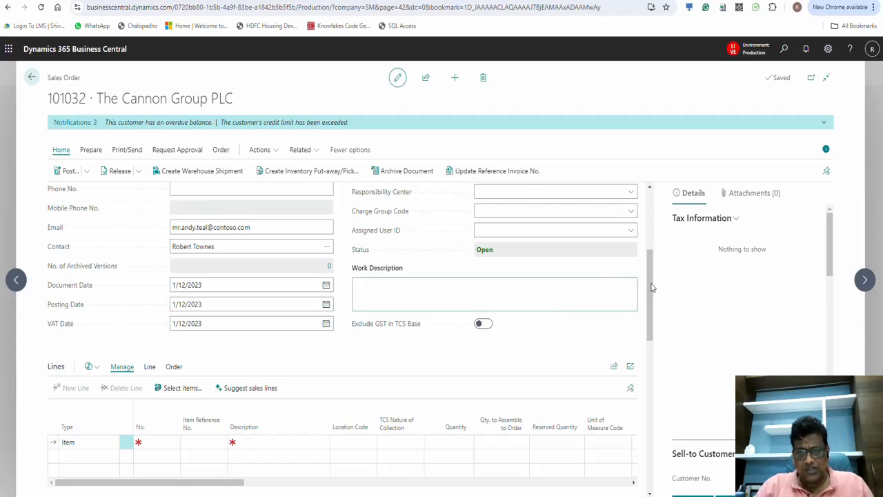
Review the type options of the first order line, keep Item, and choose item 1013.
left_click_drag(650, 296, 657, 330)
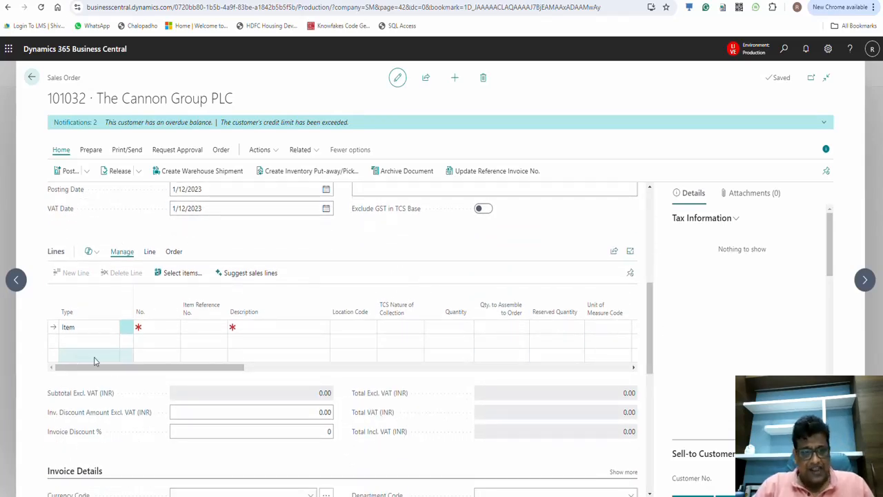
left_click(106, 331)
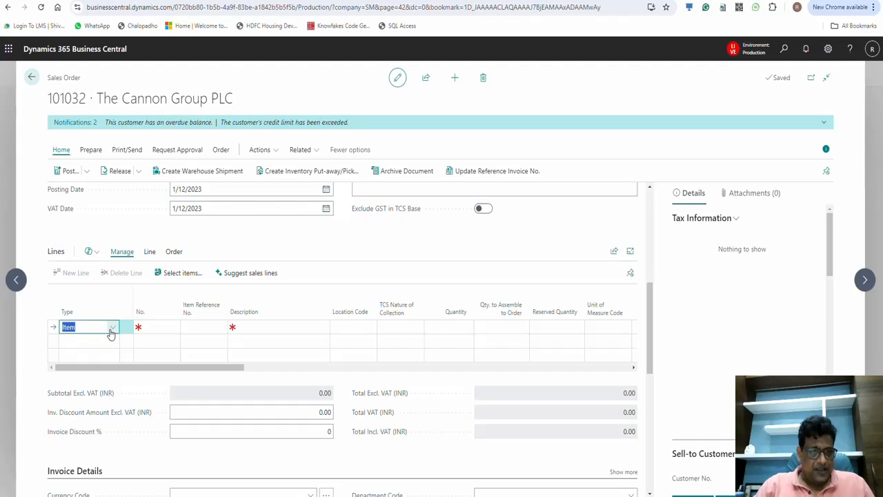
left_click(112, 329)
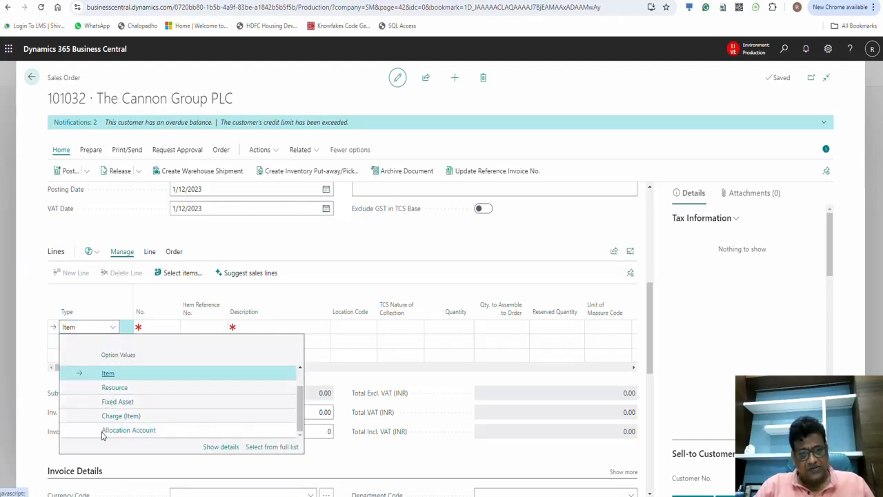
left_click_drag(302, 410, 301, 382)
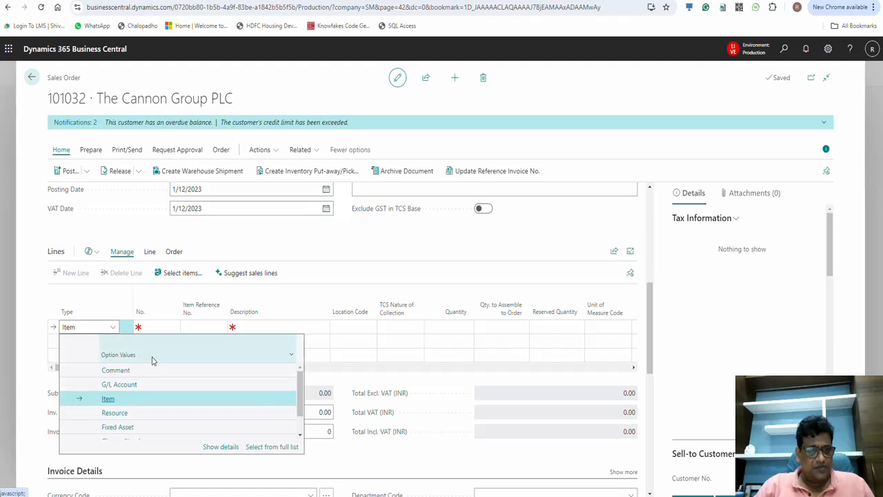
left_click(164, 327)
left_click(174, 329)
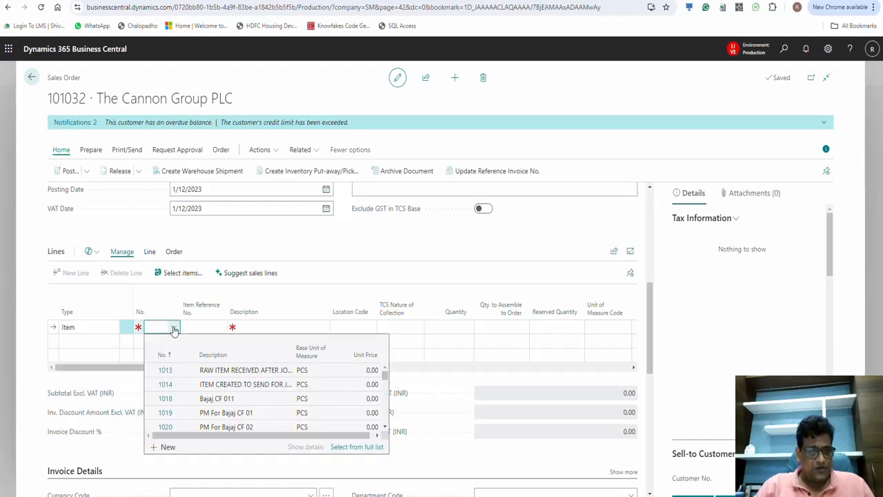
left_click(174, 329)
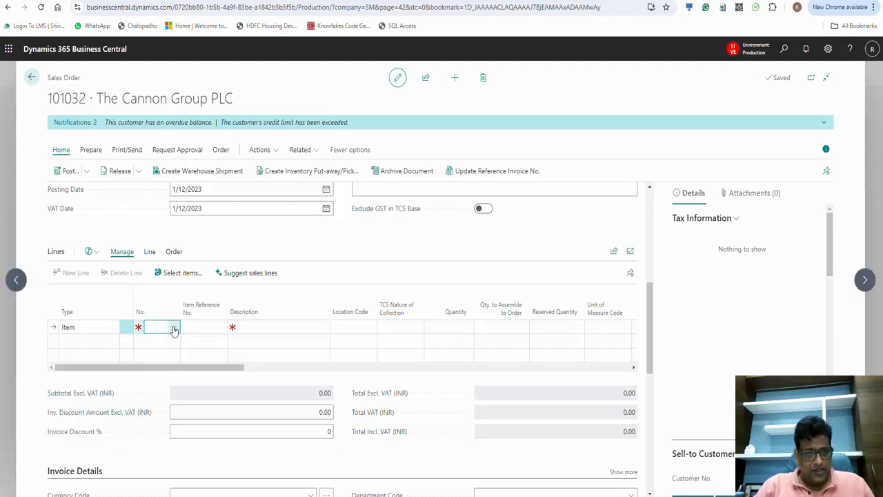
left_click(174, 329)
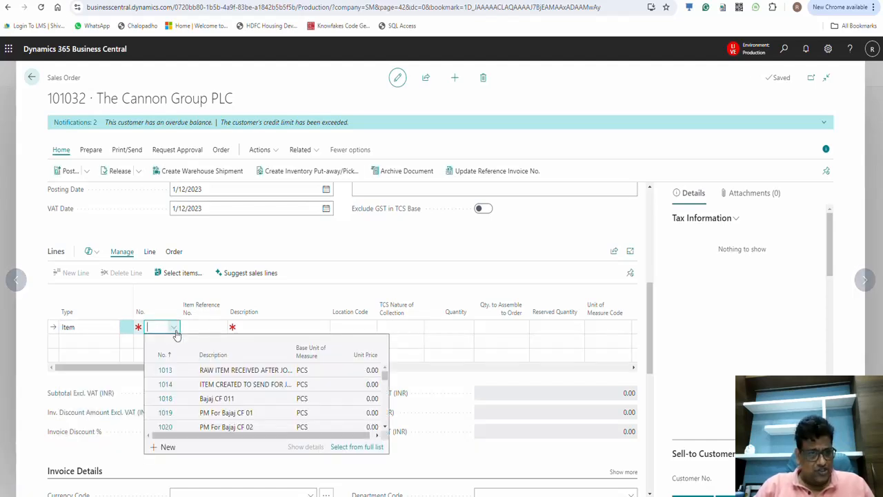
left_click(214, 374)
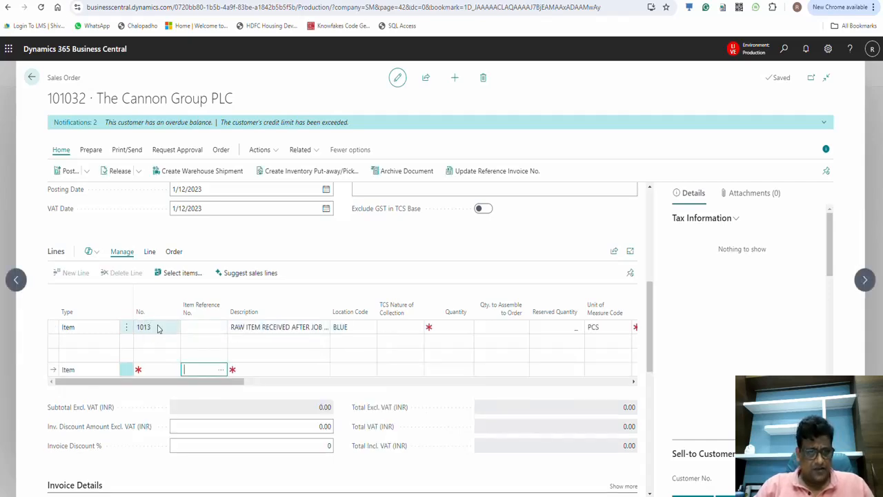
Set the quantity of the item 1013 order line to 100.
left_click(159, 328)
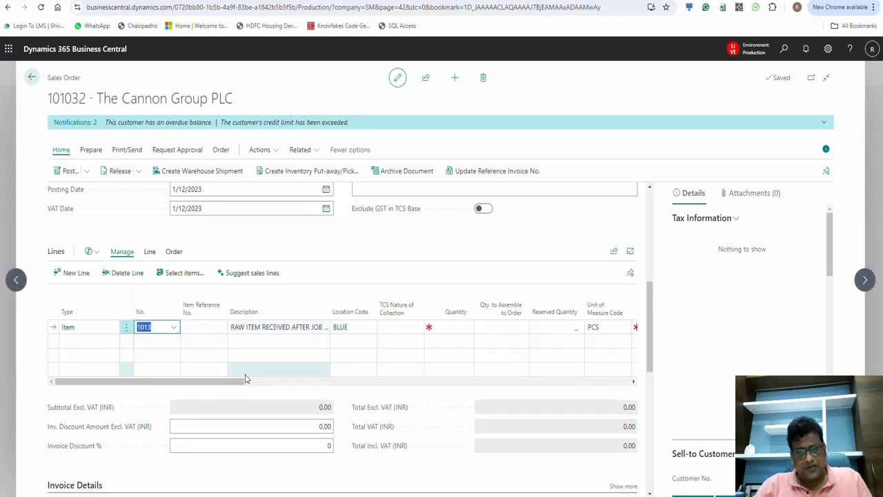
key("Tab")
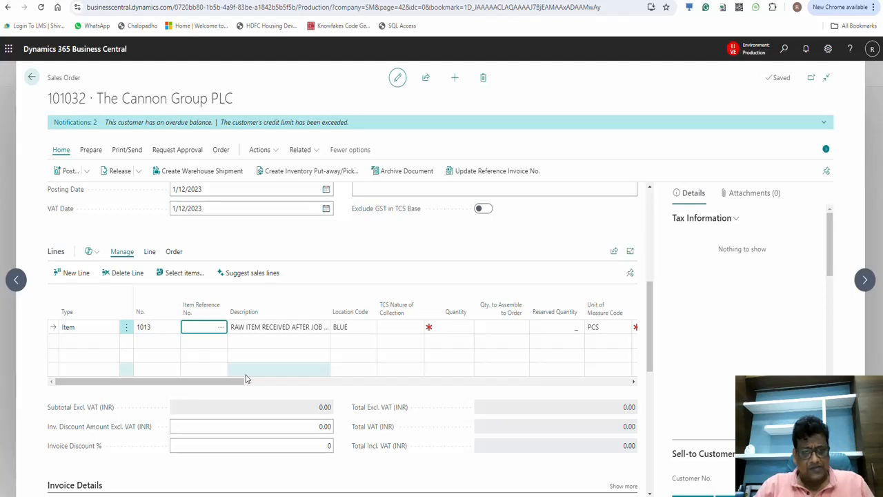
key("Tab")
key("Tab")
key("Tab")
key("Tab")
key("Tab")
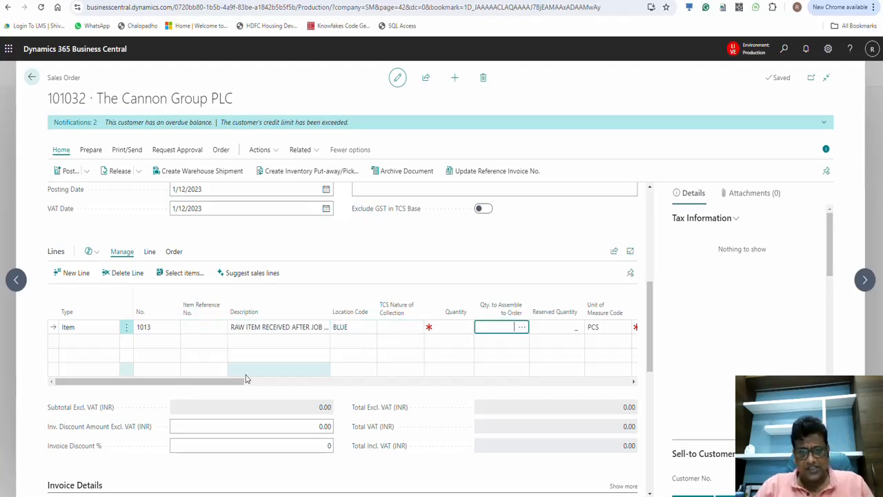
left_click(442, 329)
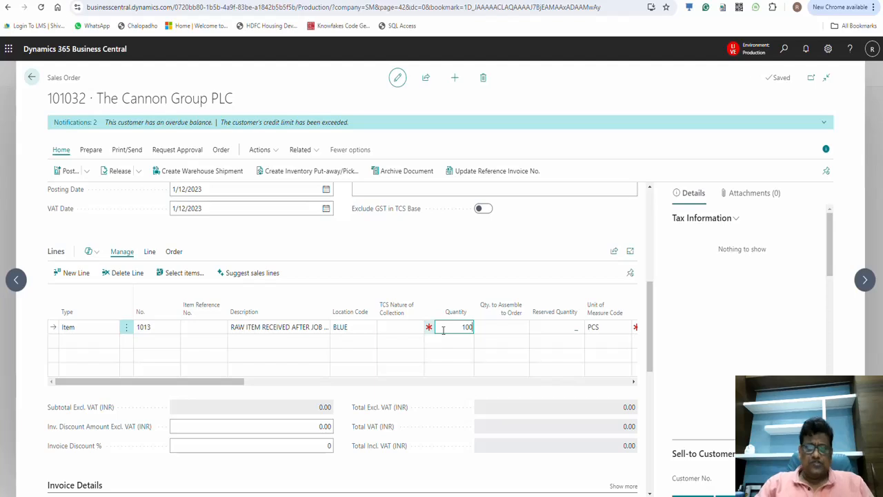
key("Tab")
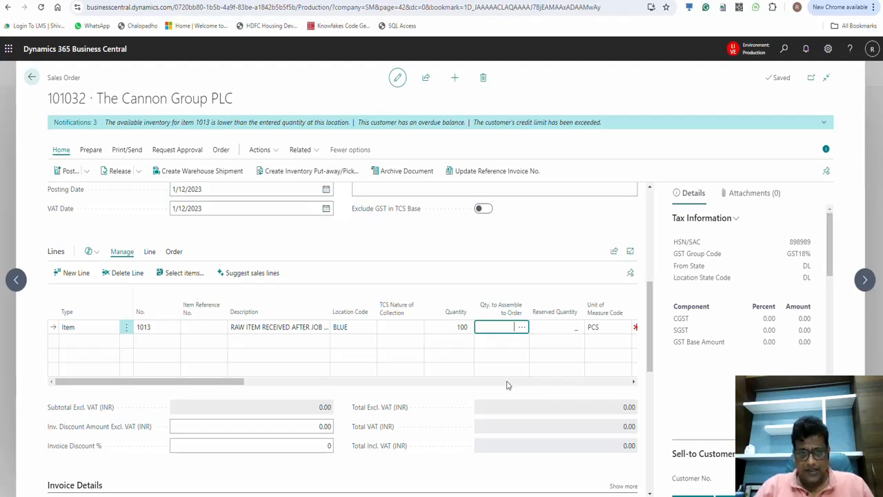
Set the unit price excluding VAT of the item 1013 line to 100 and check the line's amount and GST columns.
left_click_drag(234, 385, 288, 390)
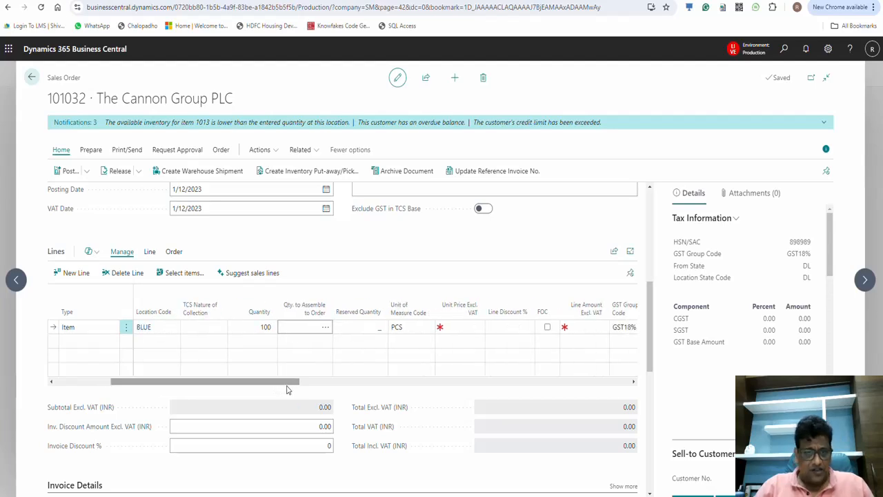
left_click(452, 326)
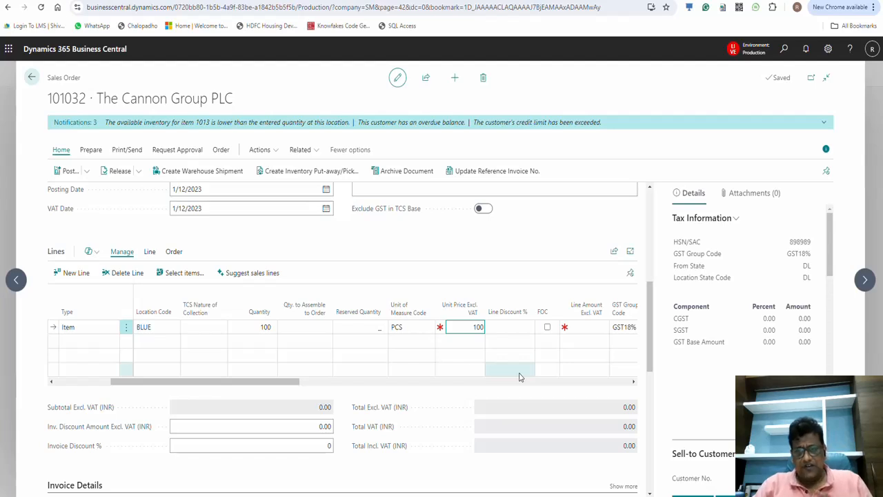
type("100")
key("Tab")
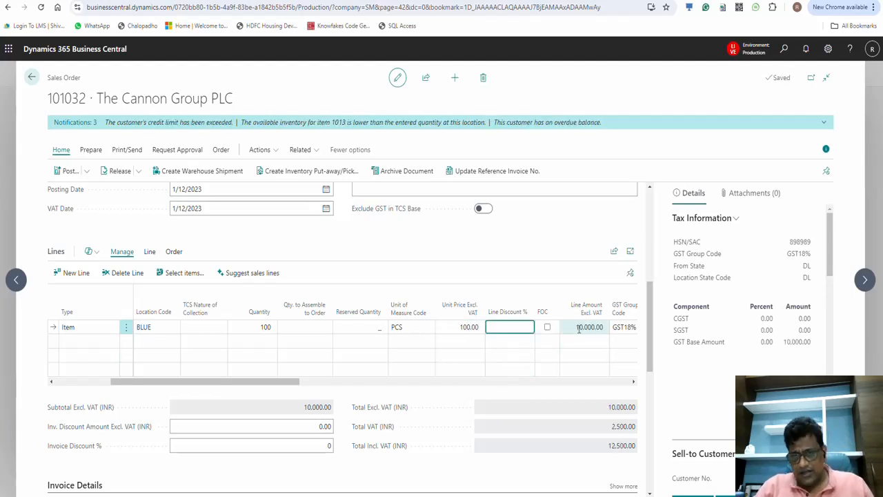
left_click_drag(294, 382, 310, 393)
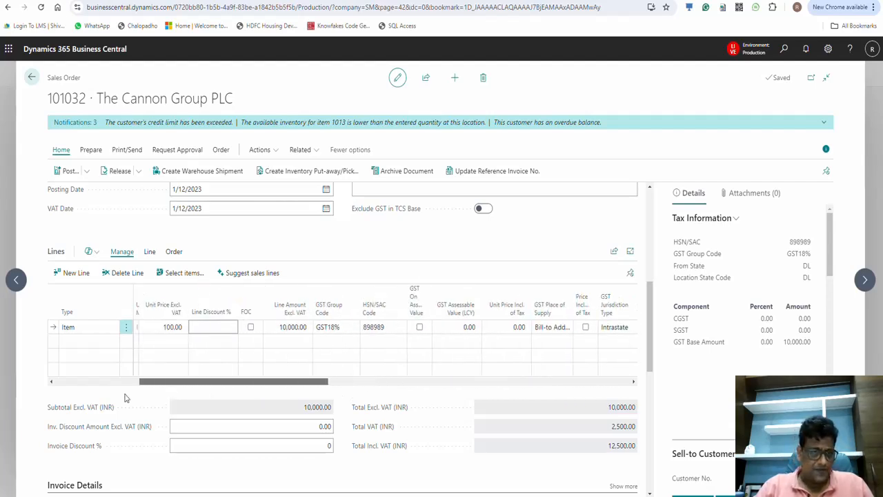
left_click_drag(124, 397, 102, 396)
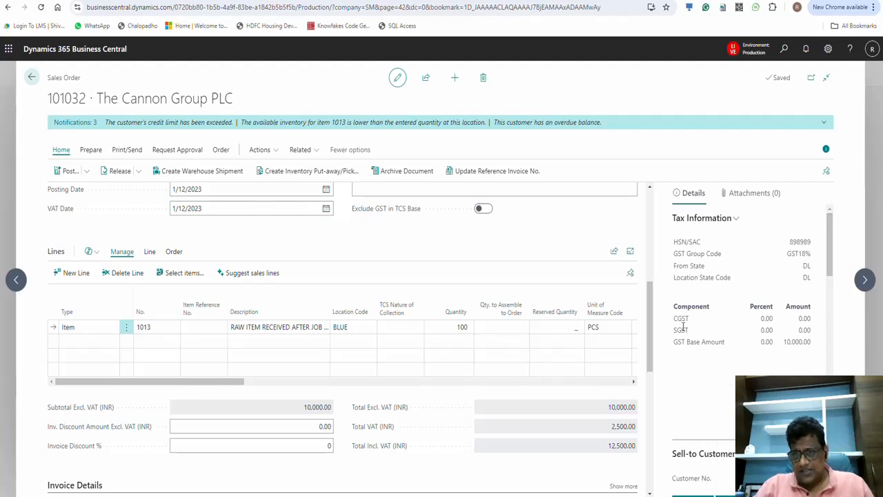
Examine the order's tax information, customer sales history, customer details, item availability and item invoicing details.
left_click_drag(832, 275, 837, 327)
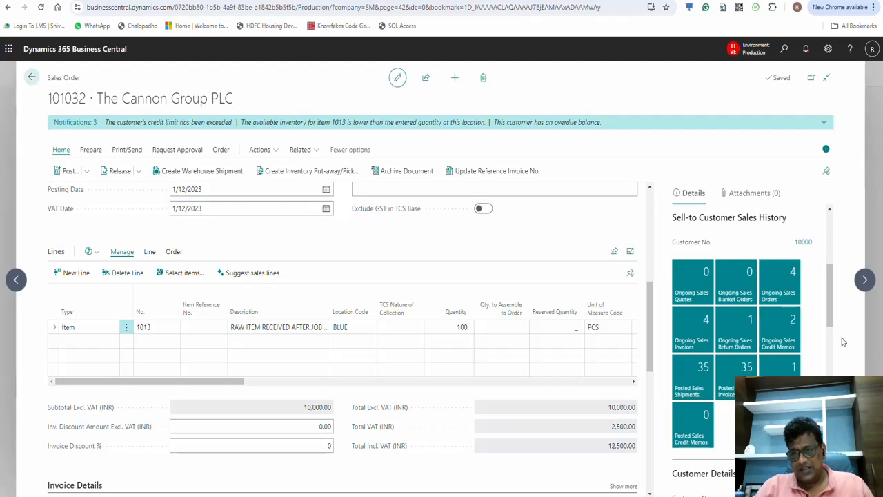
left_click_drag(827, 301, 840, 353)
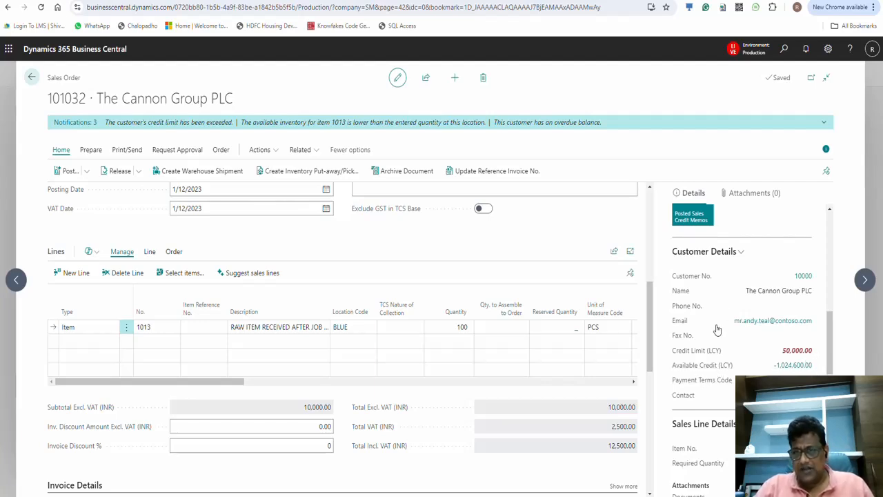
left_click_drag(831, 333, 838, 363)
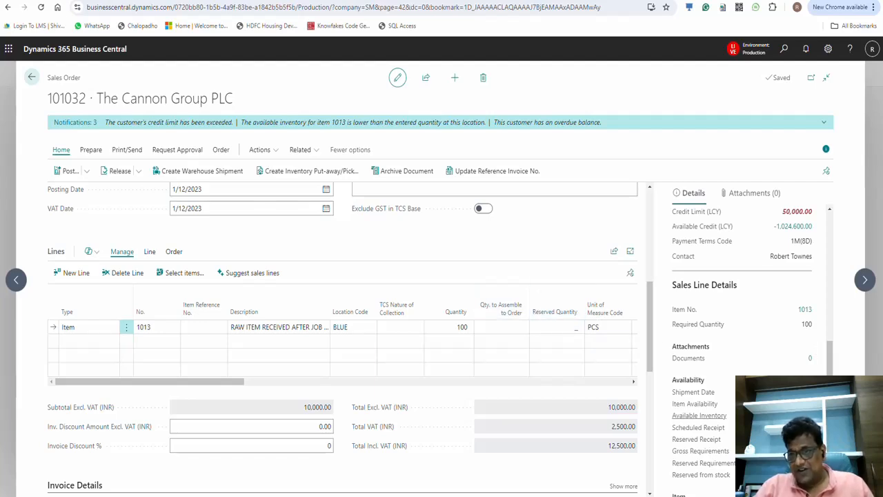
mouse_move(720, 425)
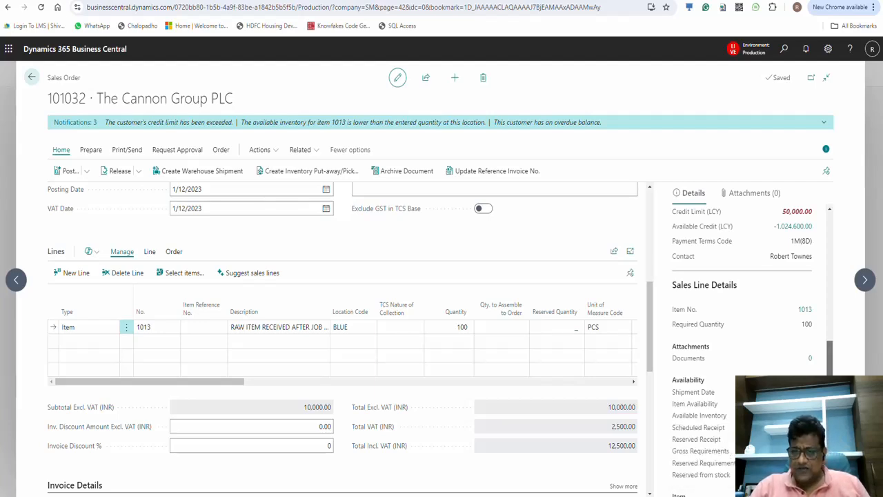
scroll(748, 331, "down", 3)
scroll(749, 331, "down", 2)
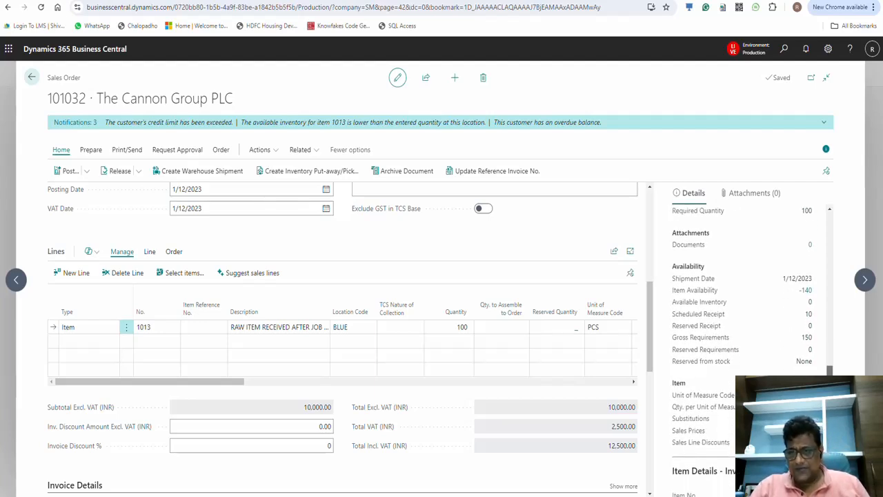
scroll(749, 331, "down", 3)
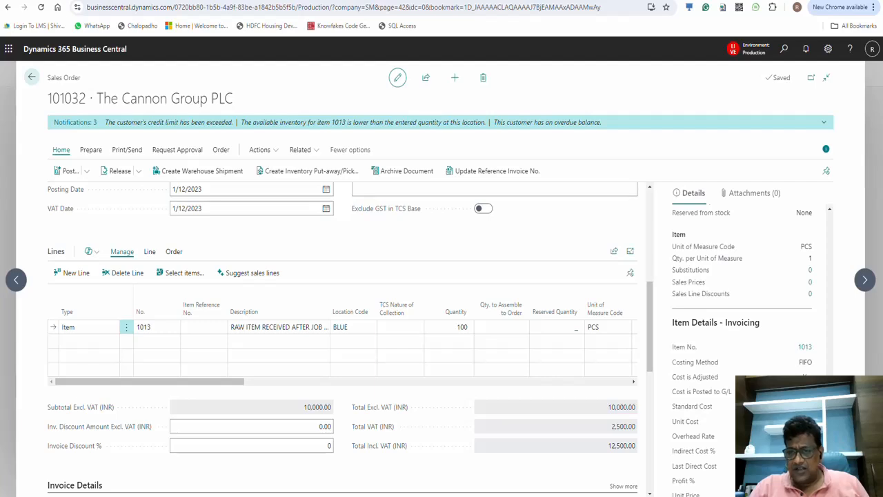
scroll(749, 331, "down", 4)
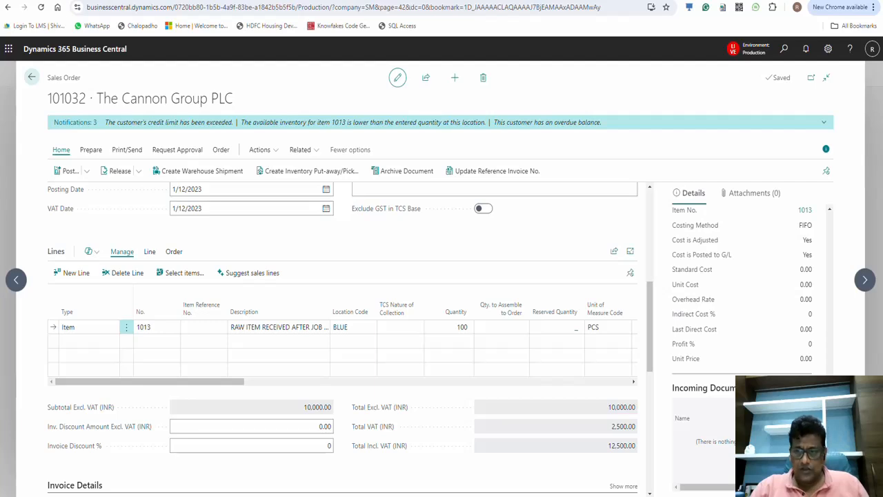
scroll(814, 231, "down", 10)
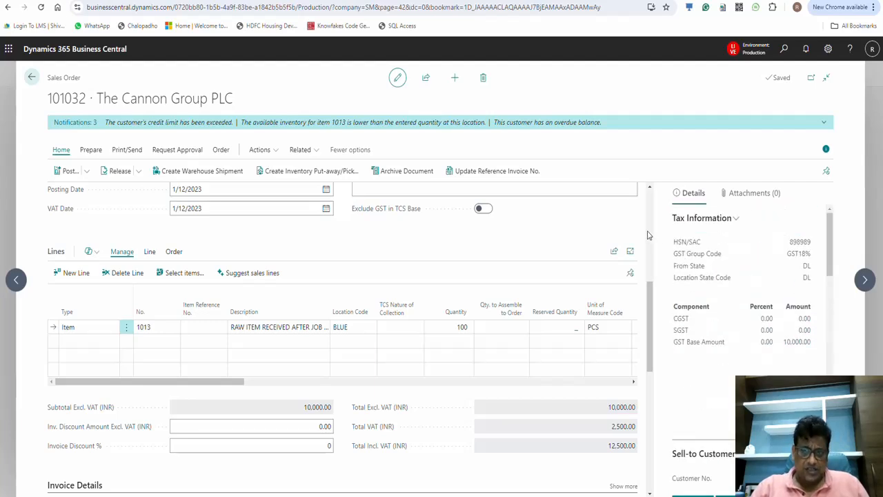
Set the order's invoice discount to 10 percent.
scroll(647, 235, "up", 5)
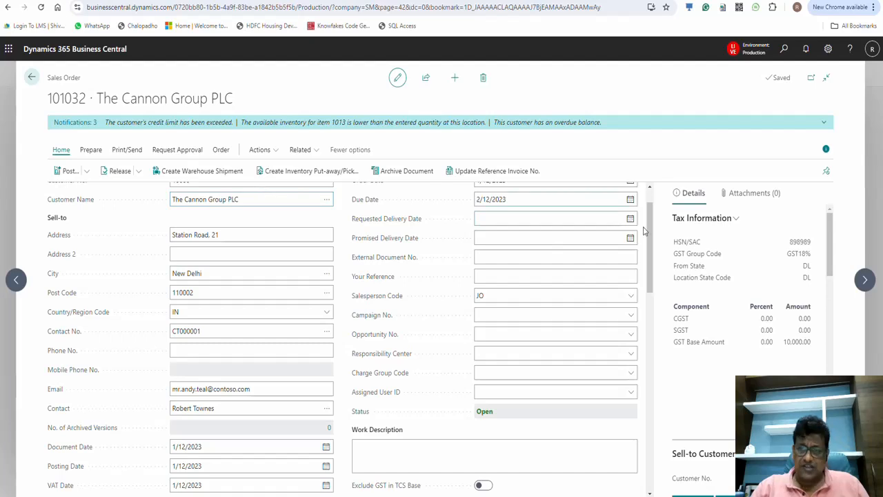
scroll(647, 235, "up", 1)
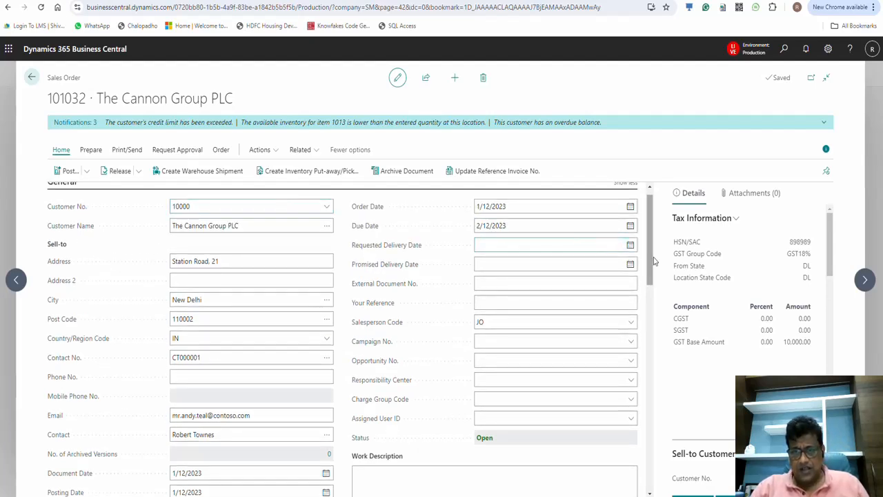
left_click_drag(654, 262, 665, 362)
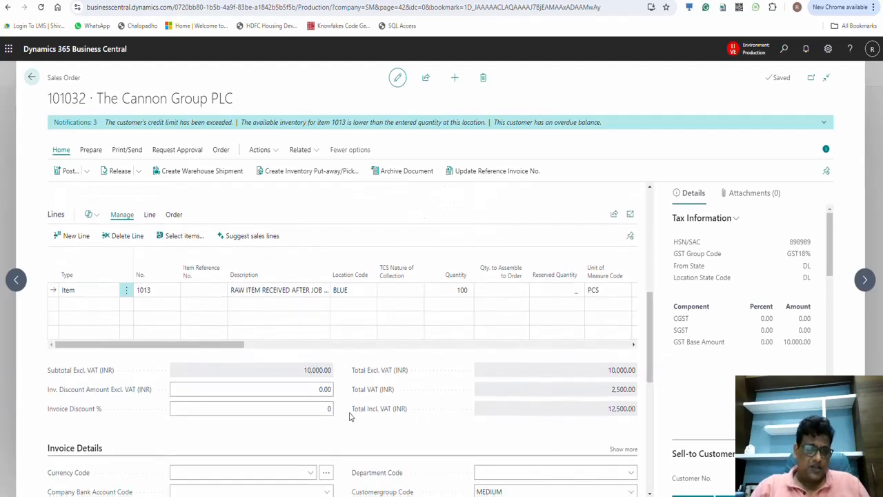
left_click(258, 406)
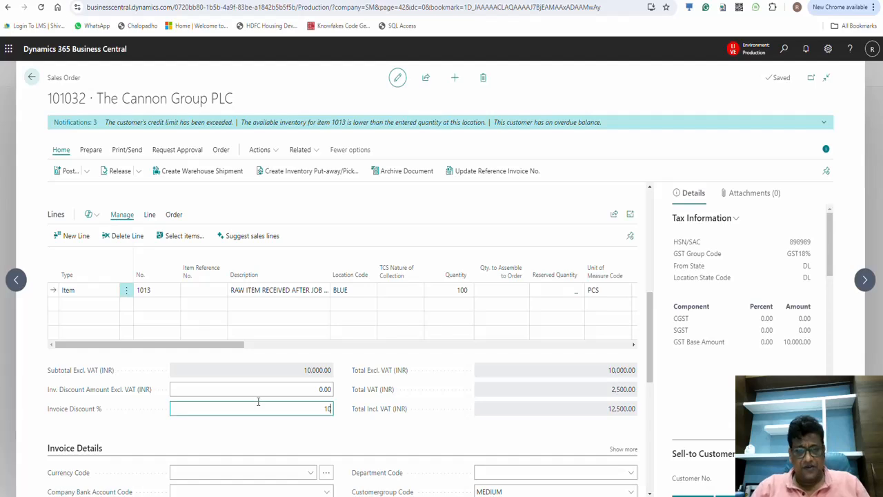
type("10")
key("Tab")
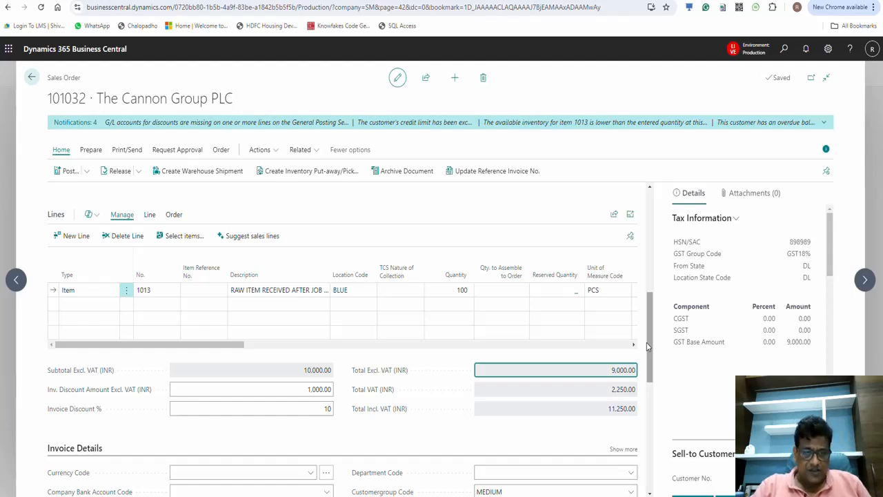
Show all fields of the Invoice Details section and review the payment terms and payment discount percentage.
left_click_drag(648, 348, 653, 400)
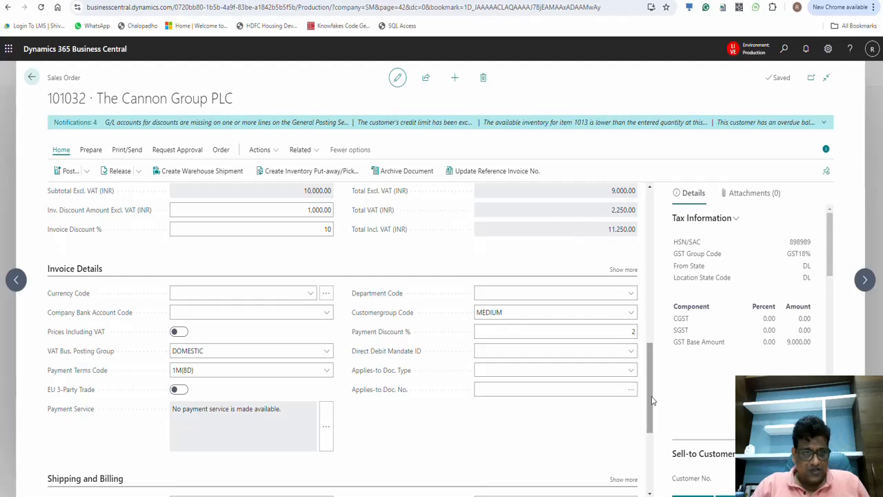
left_click(623, 270)
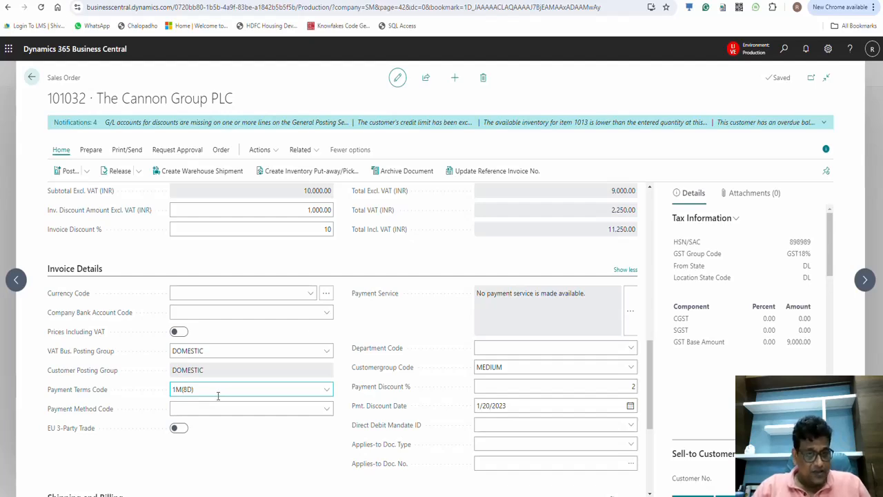
left_click(544, 387)
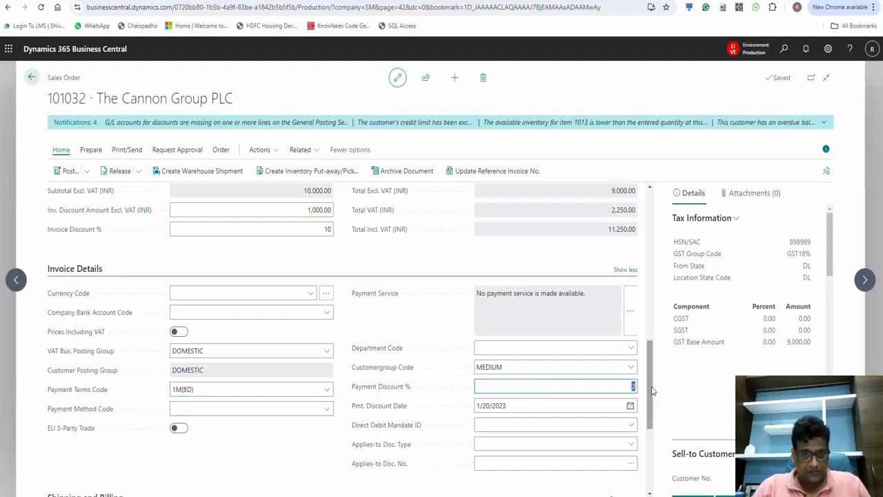
Show all Shipping and Billing fields and review the customer's alternate shipping addresses without choosing one.
left_click_drag(652, 391, 650, 447)
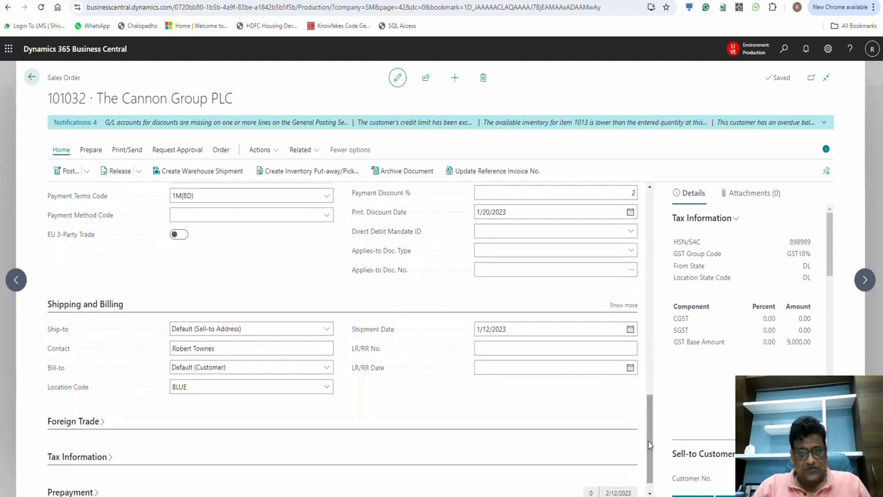
left_click(625, 306)
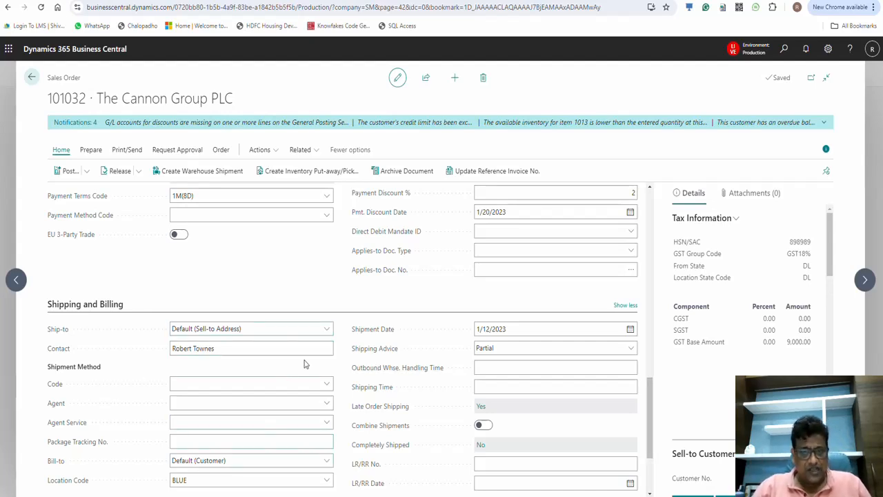
left_click(326, 334)
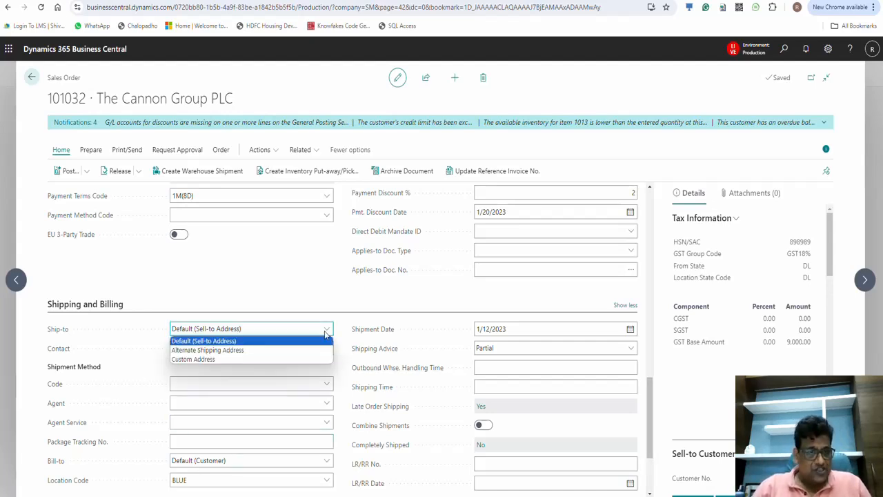
left_click(263, 350)
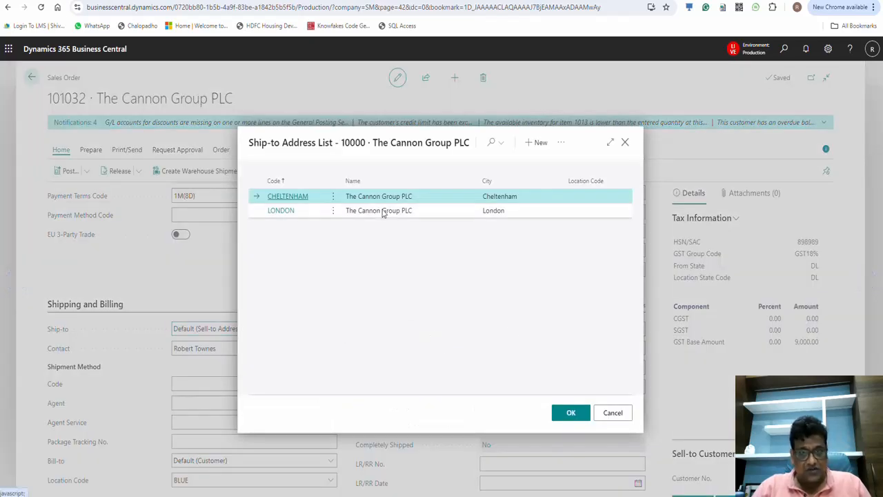
left_click(613, 413)
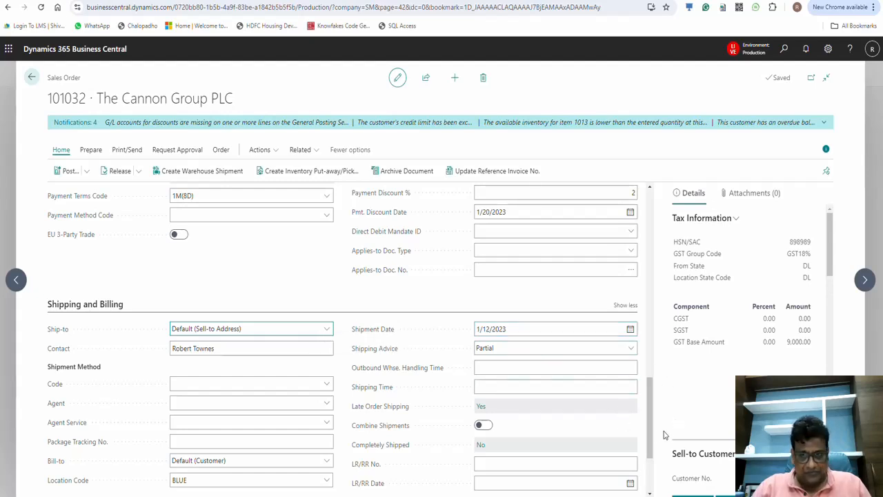
Review the bill-to options while keeping Default (Customer), and expand the Foreign Trade section to view its fields.
scroll(652, 421, "down", 3)
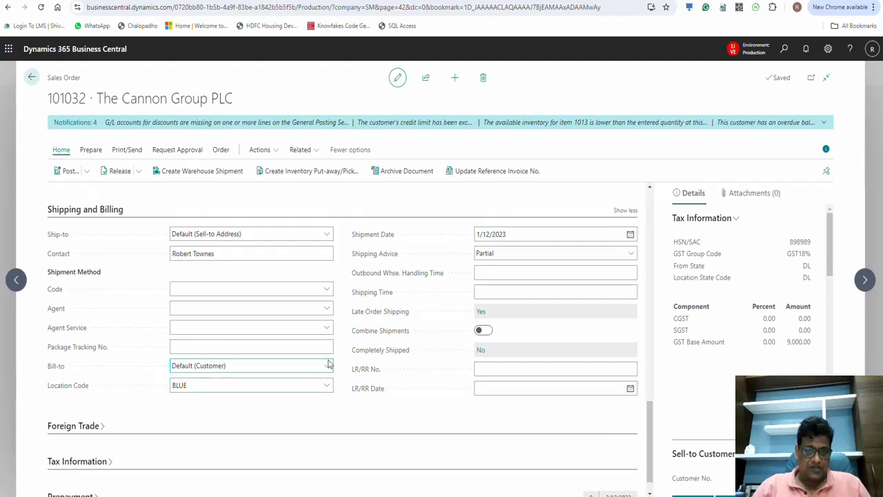
left_click(329, 365)
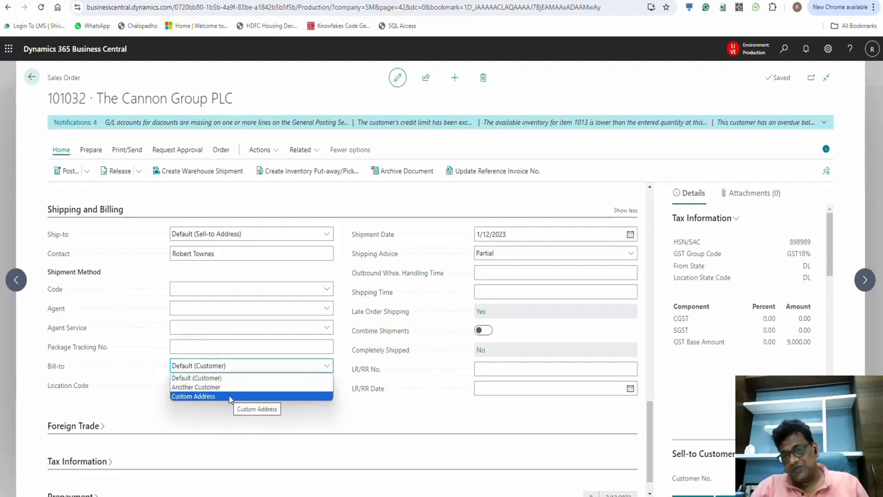
left_click(390, 426)
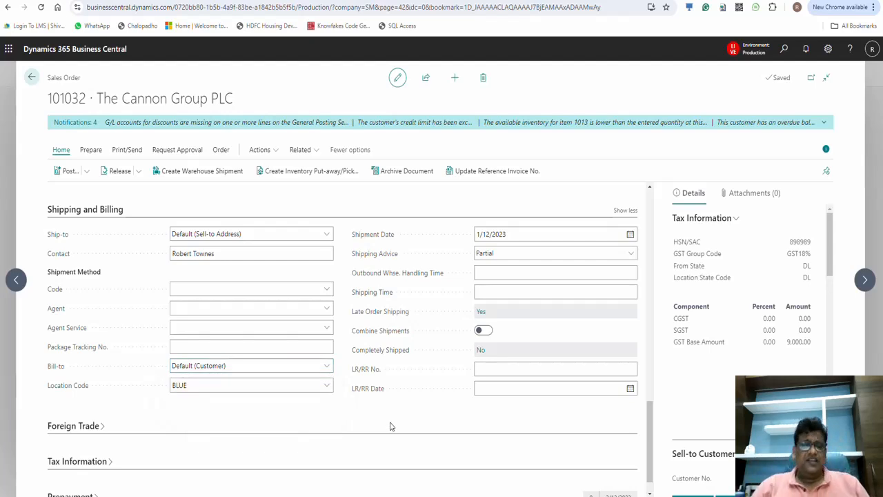
left_click(69, 431)
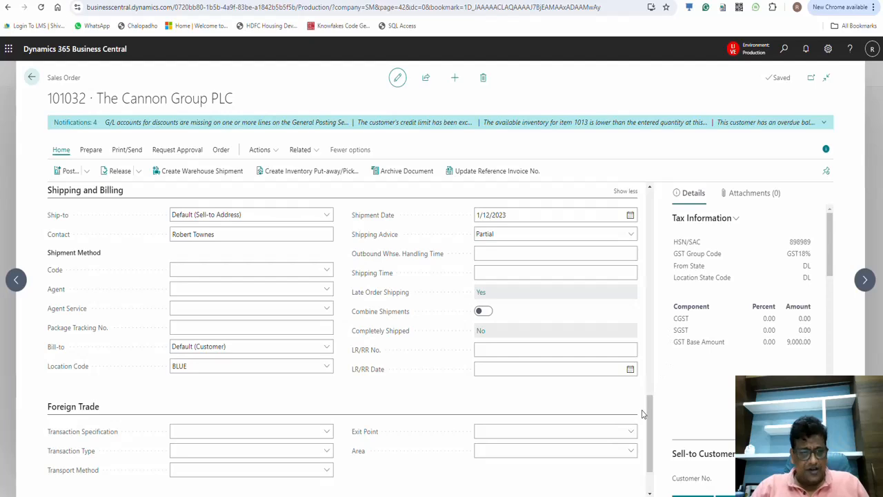
scroll(656, 461, "down", 1)
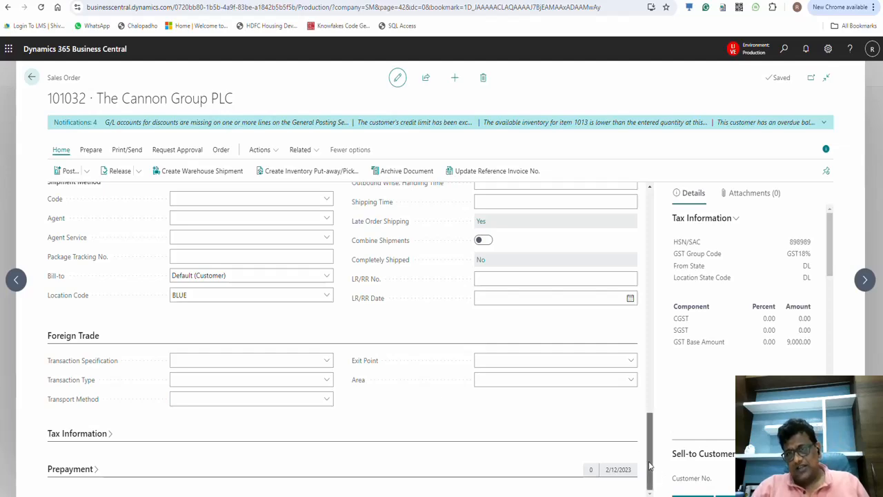
Preview the posting of the sales order, review the related entries, and return to the order.
left_click_drag(647, 469, 650, 228)
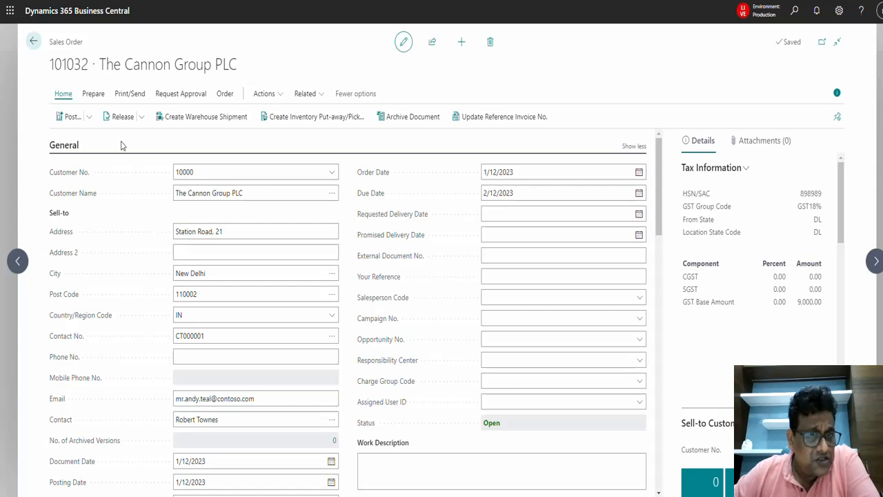
left_click(89, 116)
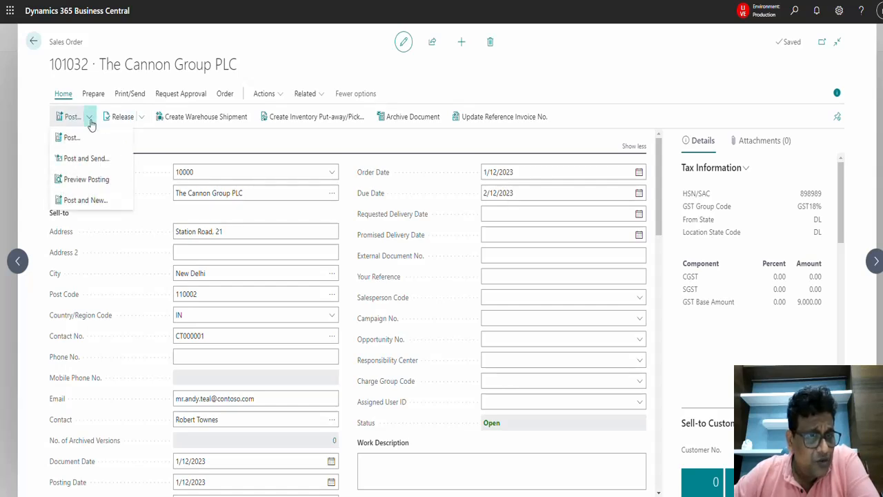
left_click(97, 185)
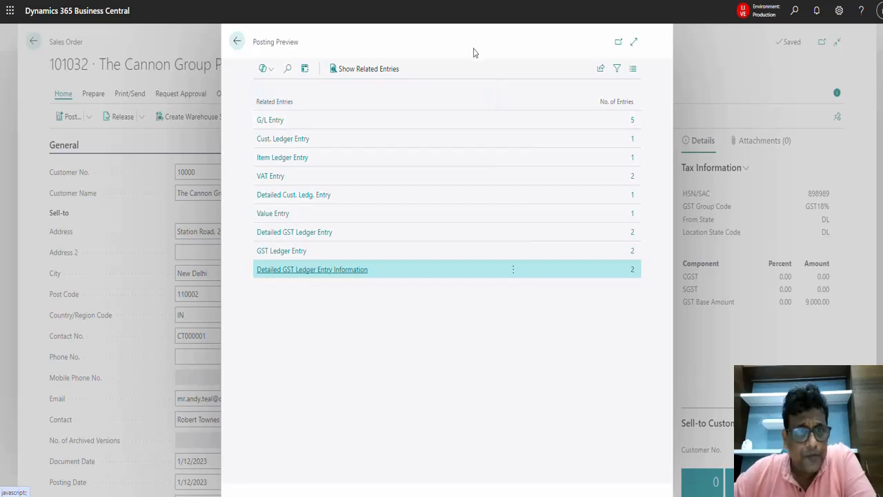
left_click(236, 41)
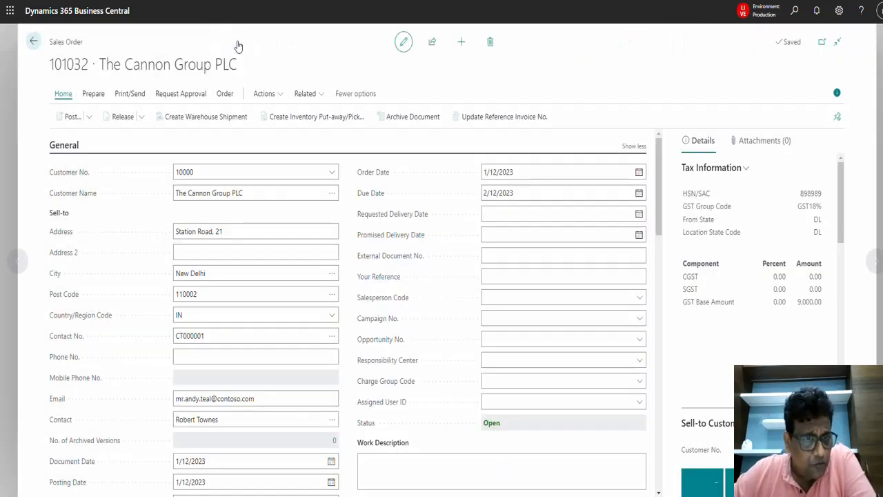
Review the posting options Ship, Invoice, and Ship and Invoice without posting the sales order.
left_click(87, 117)
left_click(88, 137)
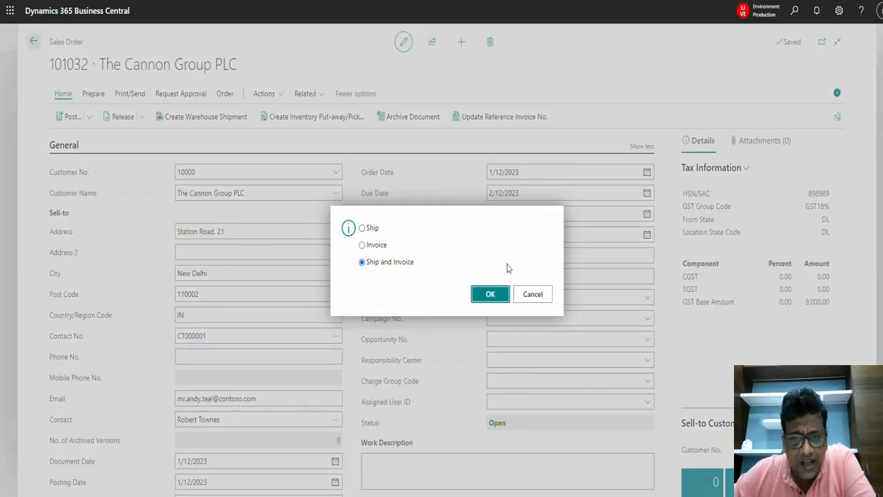
left_click(532, 295)
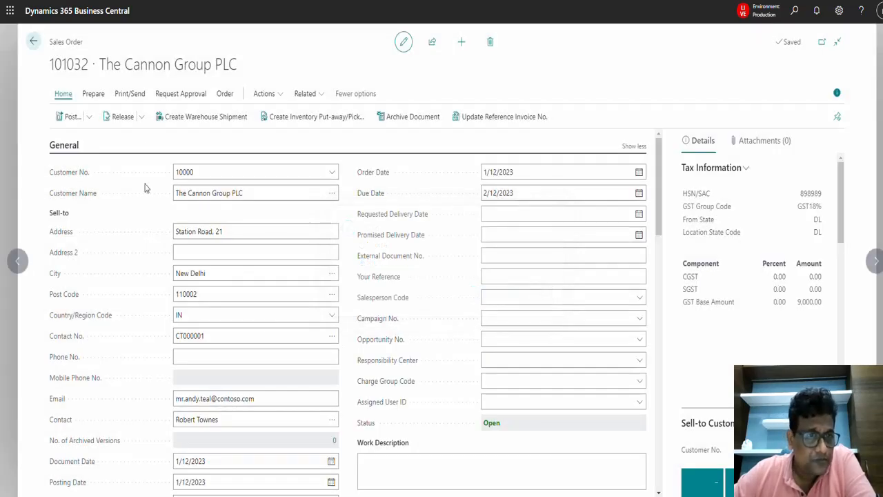
Release the sales order, and reopen it after looking through its preparation actions.
left_click(141, 126)
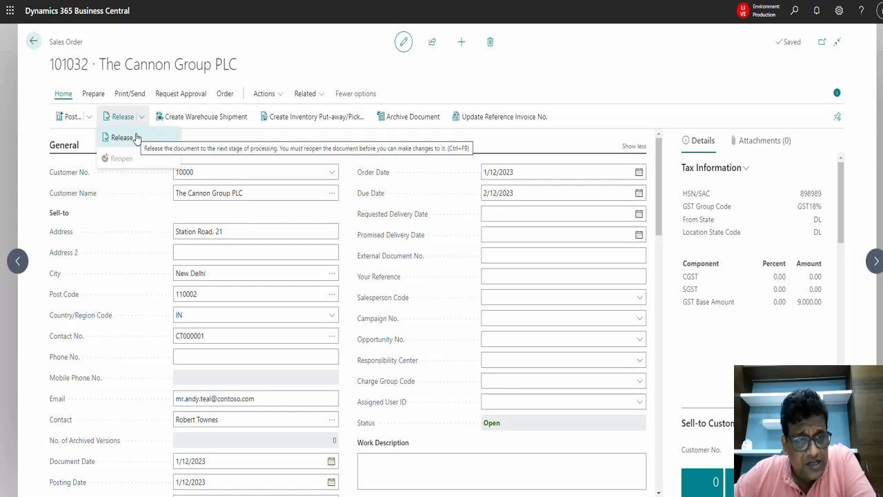
left_click(137, 138)
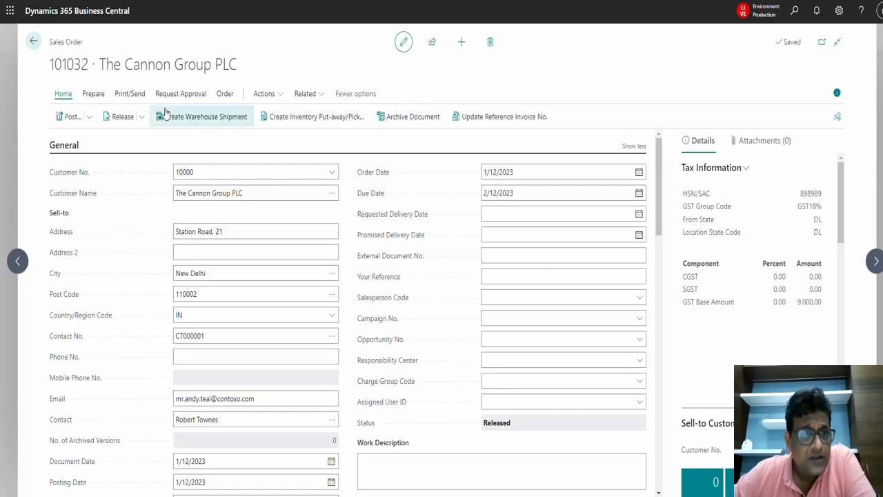
left_click(96, 98)
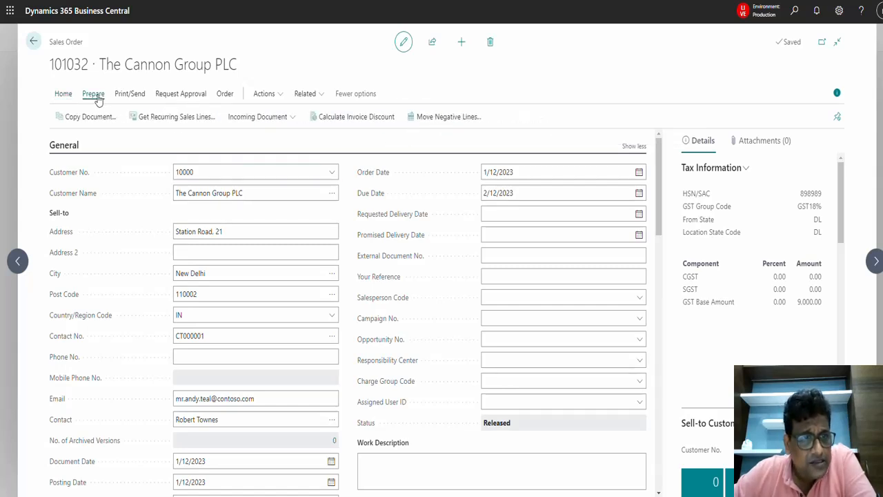
left_click(67, 97)
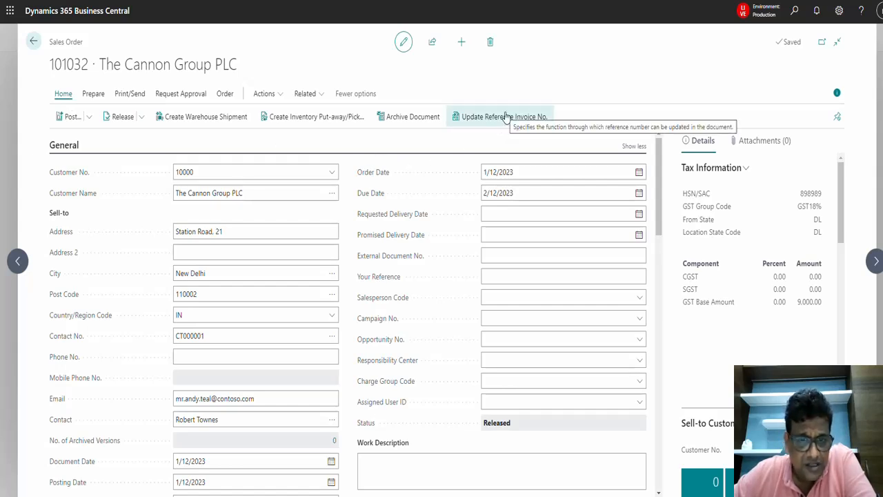
left_click(100, 93)
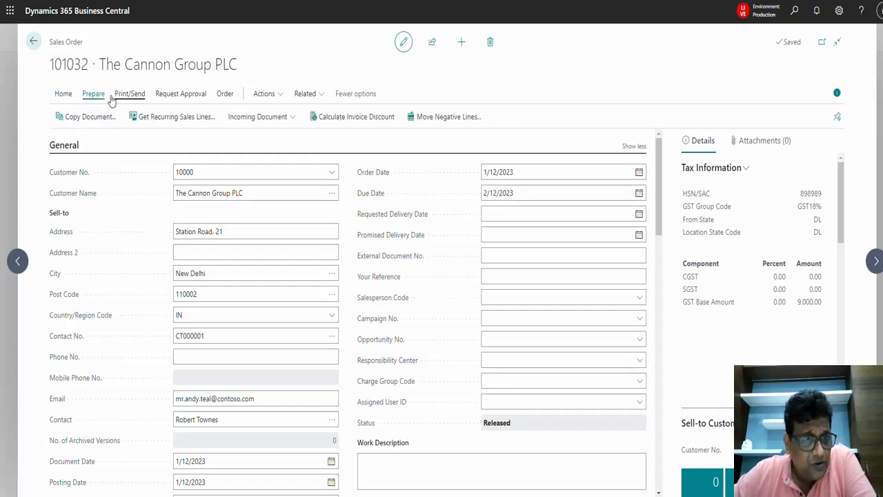
left_click(63, 93)
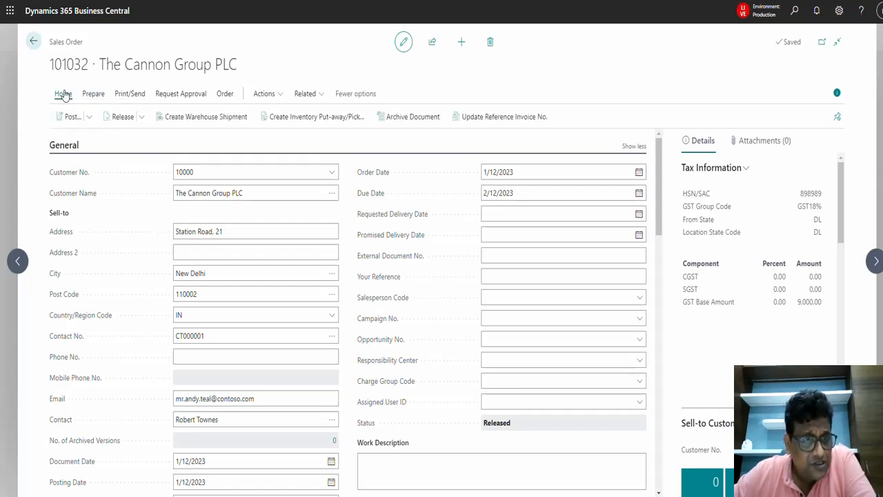
left_click(140, 117)
left_click(138, 158)
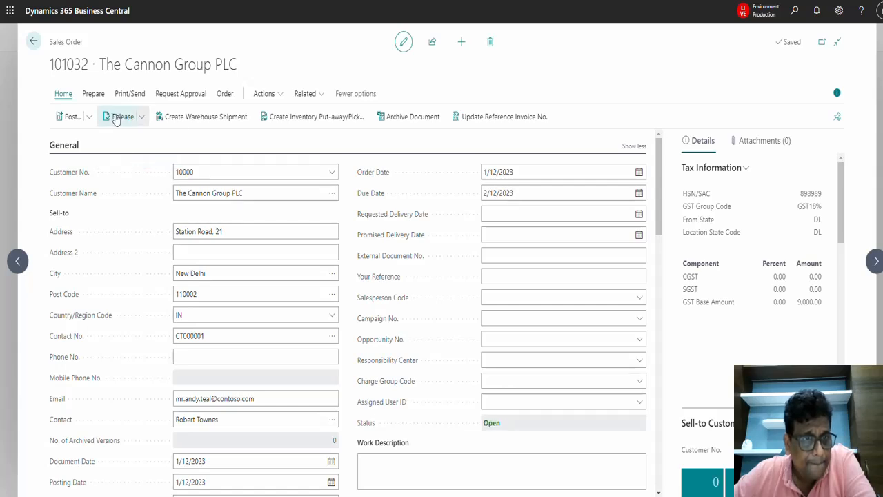
Review the order's preparation actions, including recurring sales lines, incoming document options and moving negative lines.
left_click(95, 98)
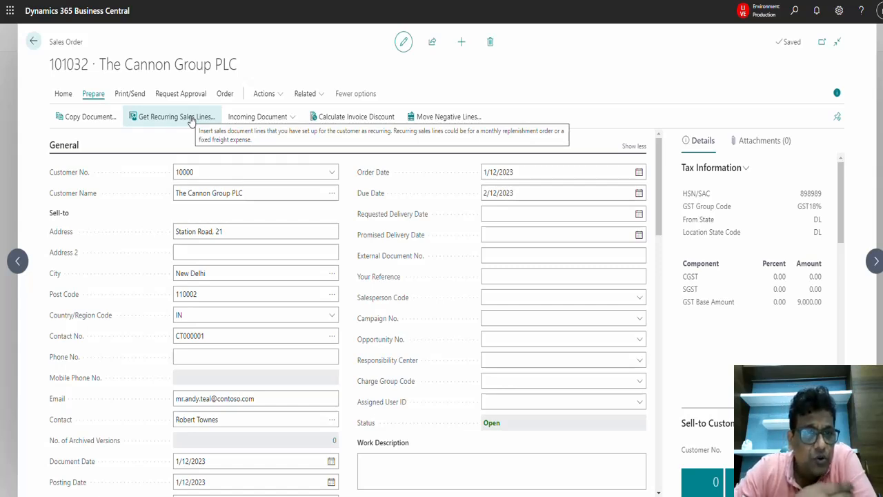
left_click(293, 124)
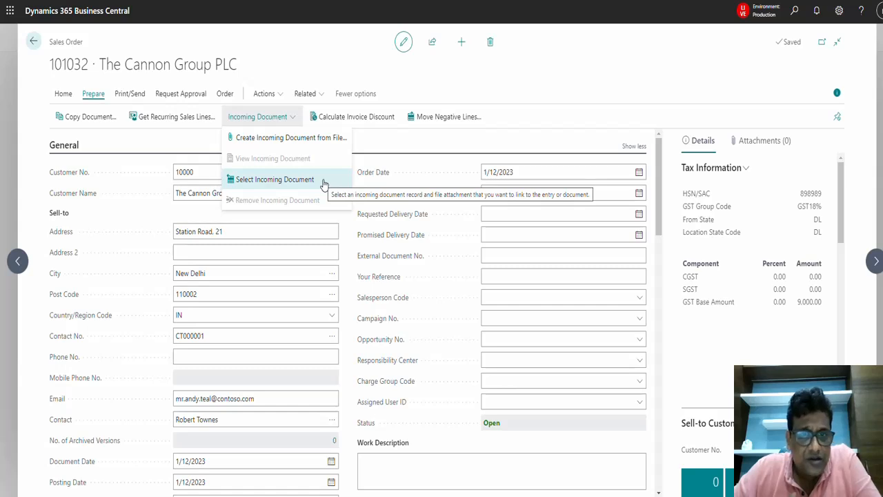
left_click(384, 140)
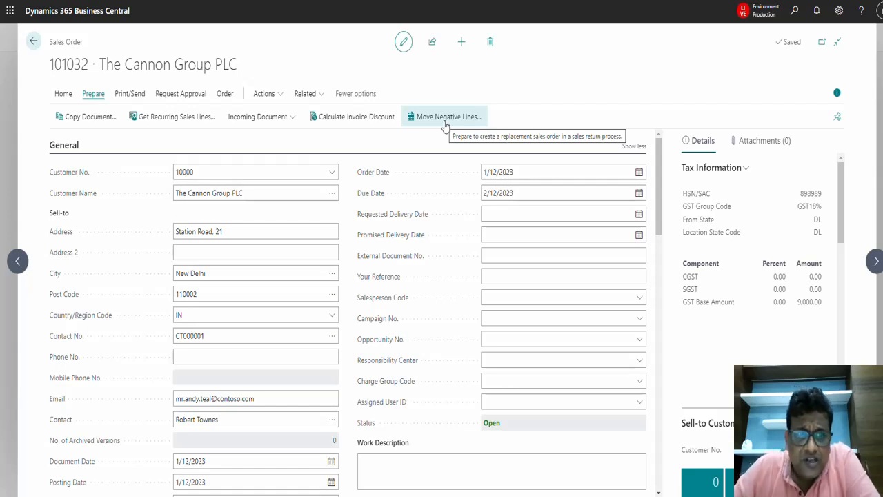
Attach the Order Confirmation to the sales order as a PDF.
left_click(125, 97)
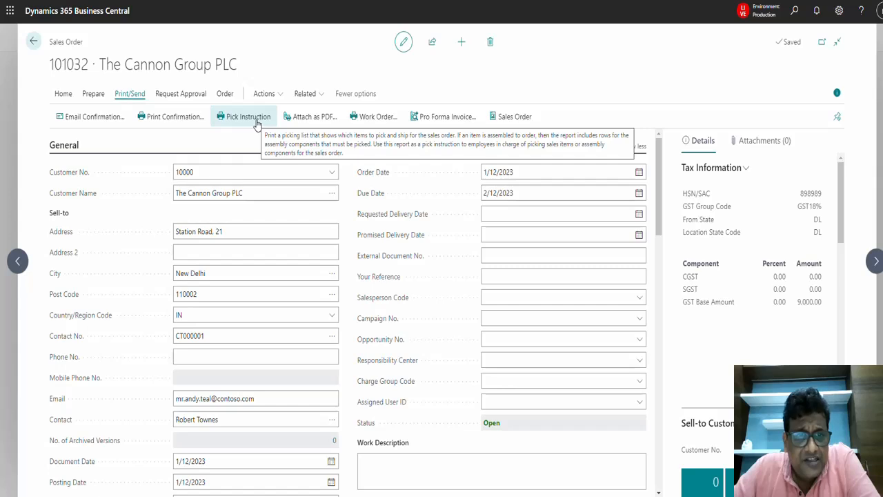
left_click(325, 120)
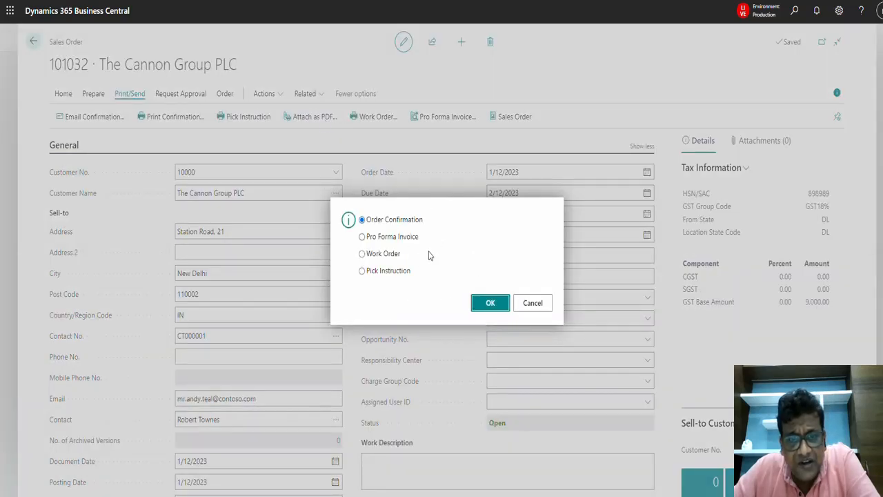
left_click(489, 305)
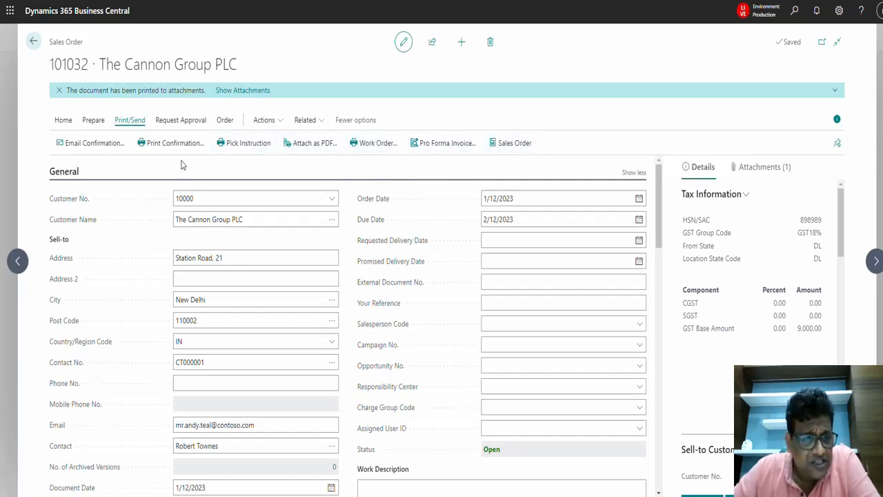
Review the approval request actions and the order's dimension set entries, leaving the dimensions as they are.
left_click(181, 120)
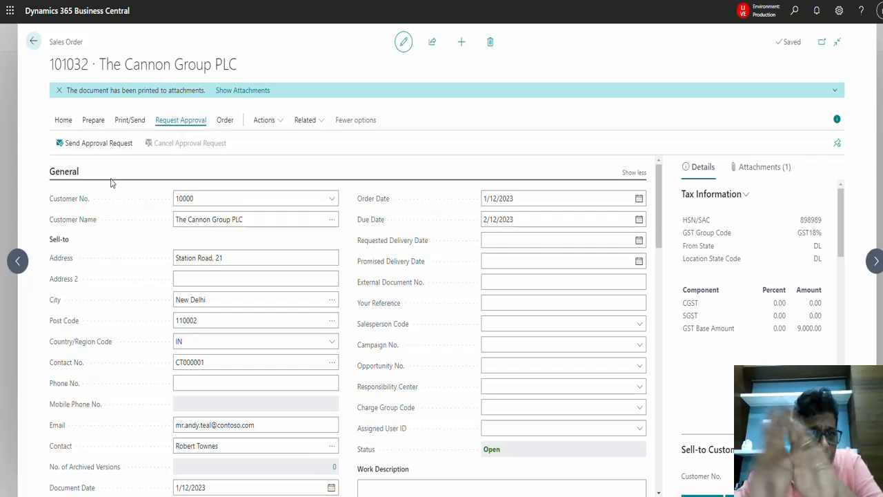
left_click(227, 124)
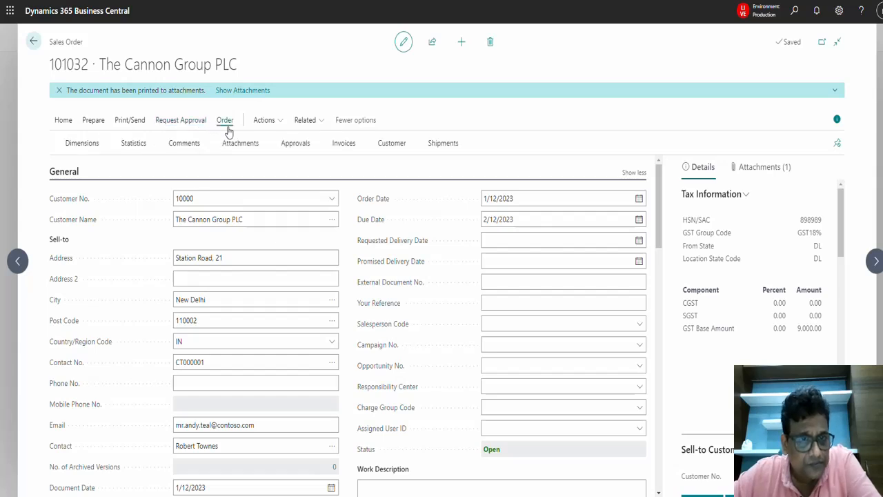
left_click(81, 143)
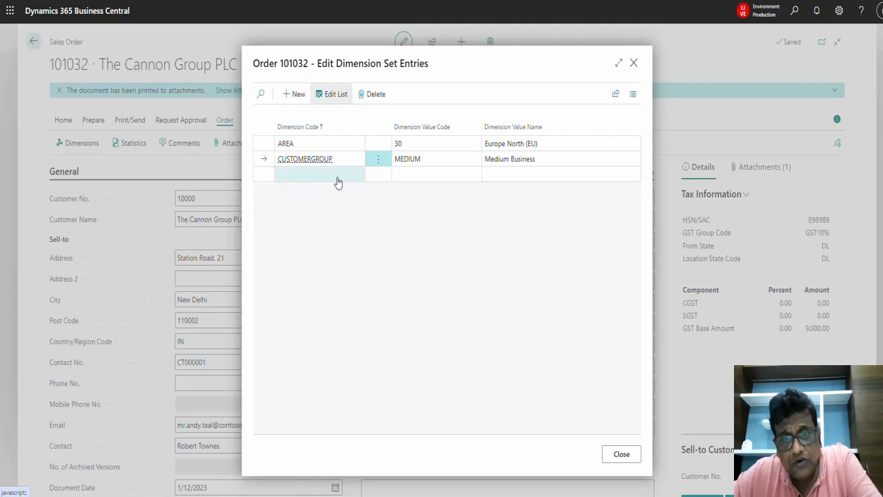
left_click(632, 458)
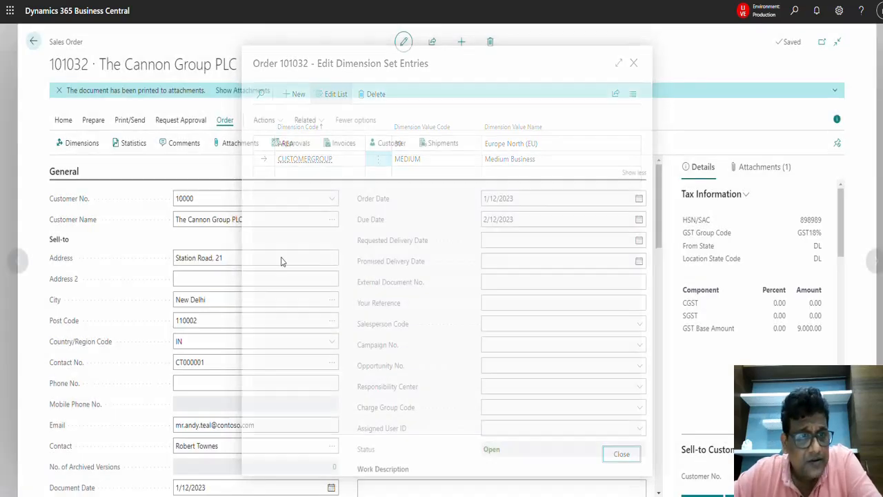
Review the sales order statistics, including the Invoicing and Customer sections, and return to the order.
left_click(122, 142)
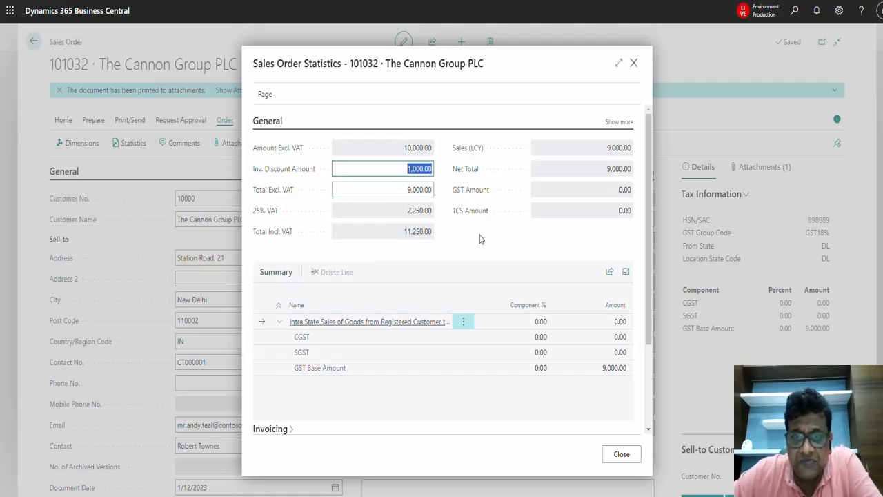
left_click_drag(651, 221, 662, 310)
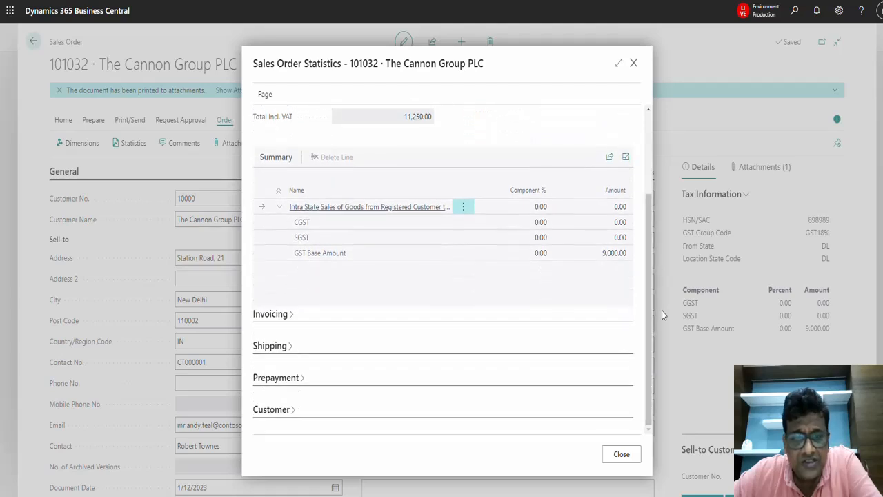
left_click(280, 319)
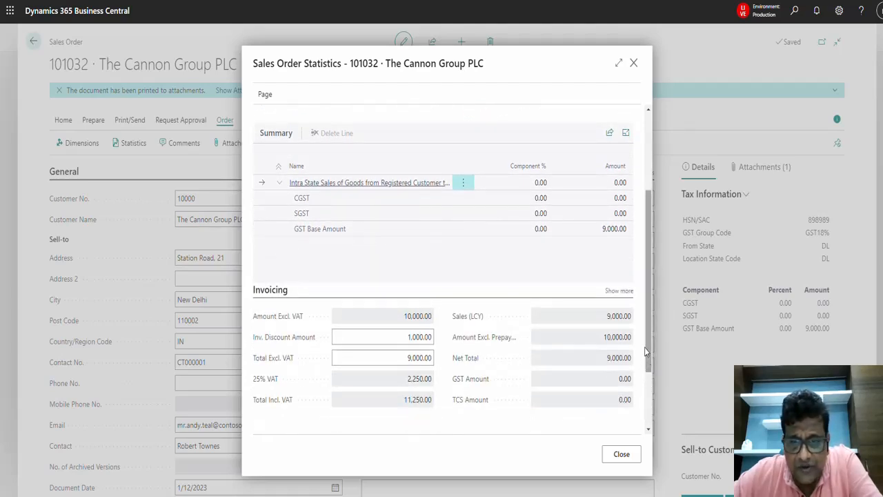
left_click_drag(646, 347, 665, 413)
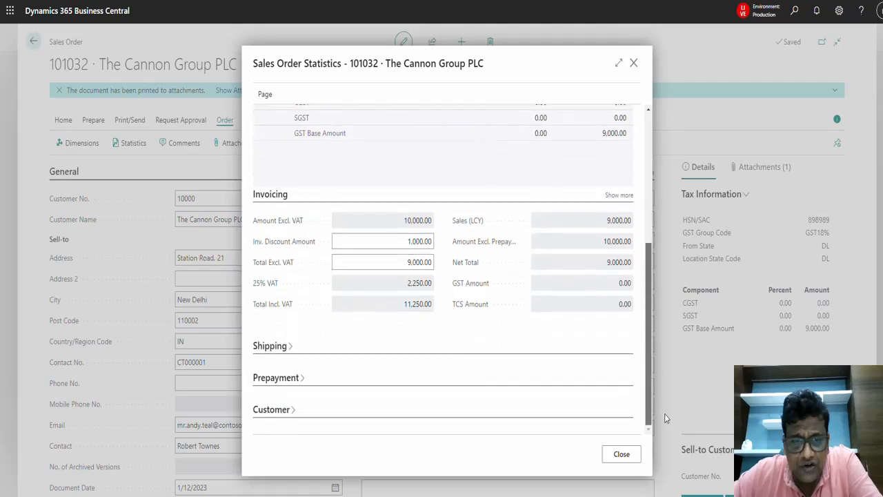
left_click(290, 410)
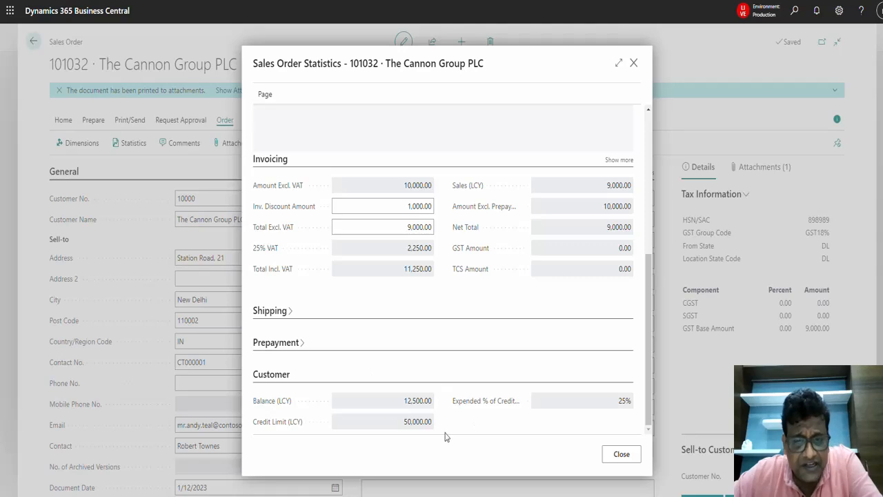
left_click(635, 64)
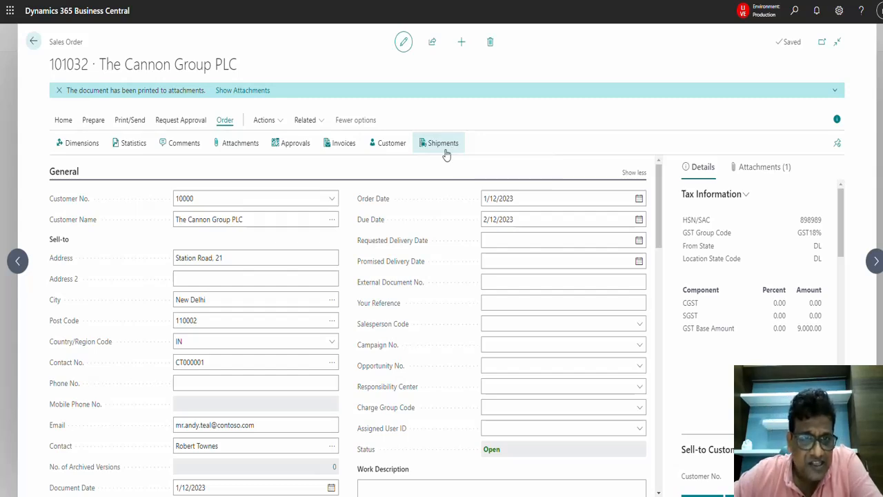
Examine the order's further actions for purchase document creation, planning and posting, and its related assembly orders options.
left_click(282, 128)
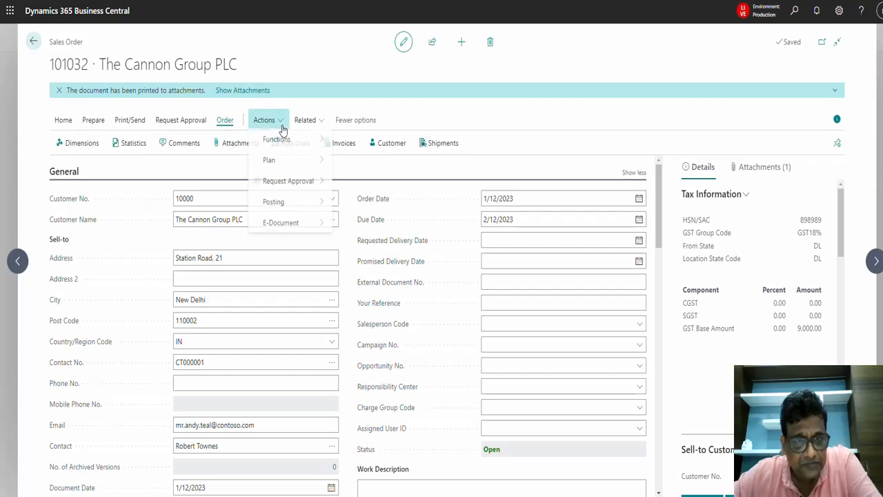
mouse_move(299, 142)
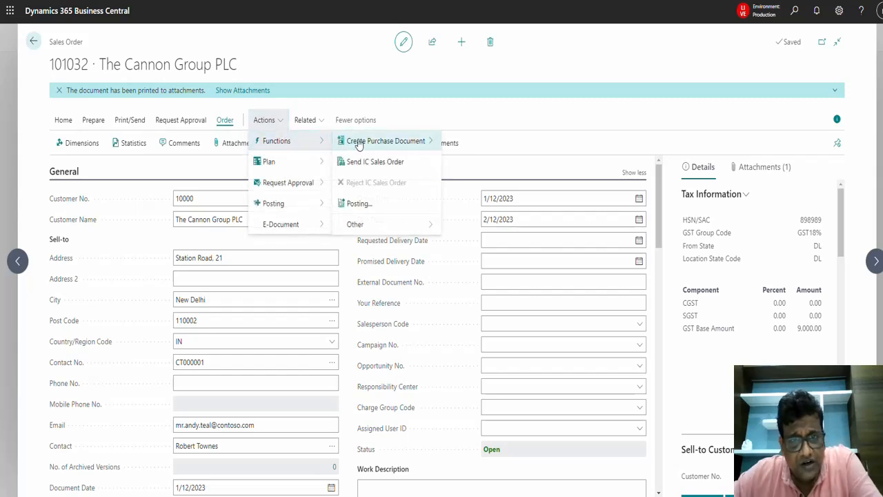
mouse_move(370, 142)
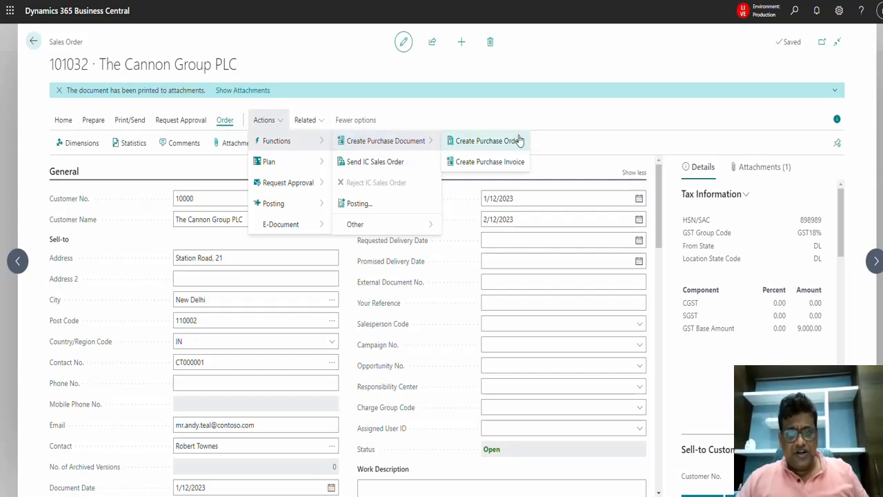
mouse_move(301, 166)
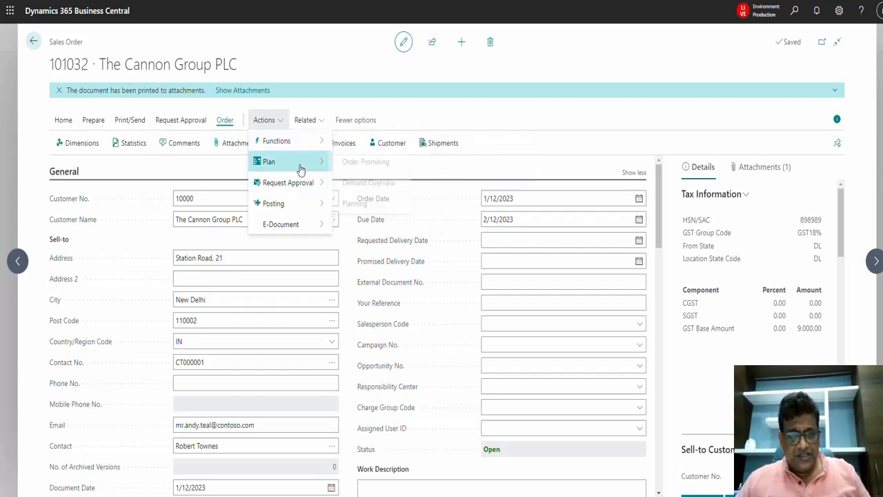
mouse_move(327, 144)
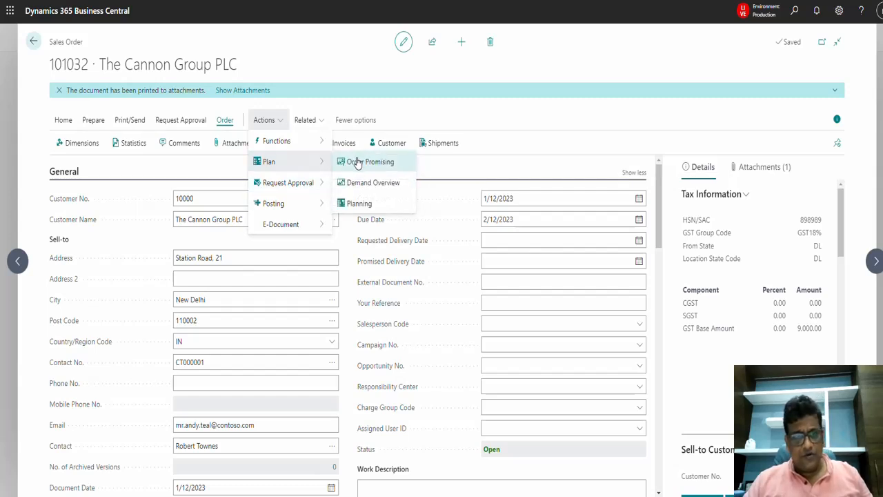
mouse_move(301, 208)
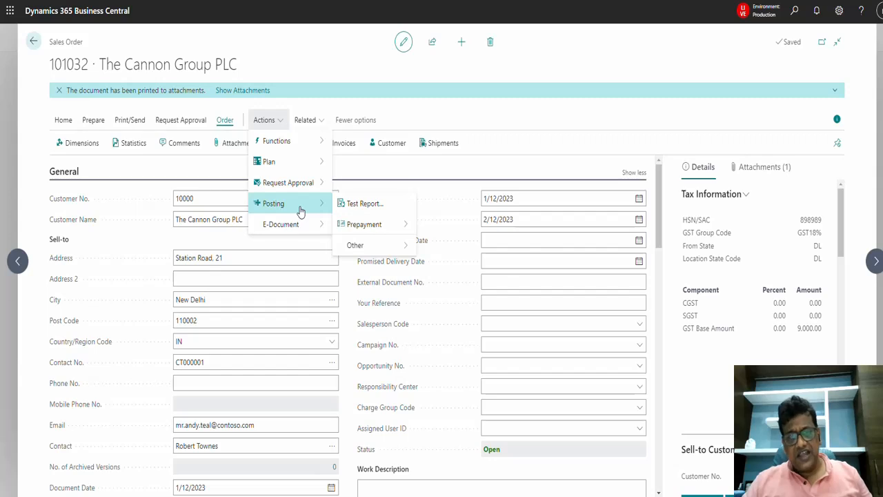
left_click(321, 122)
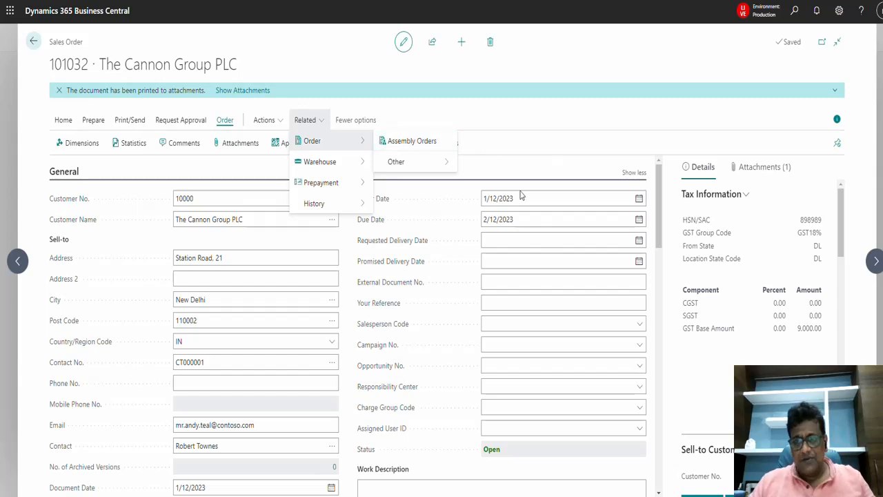
Set the item 1013 line's quantity to assemble to order to 100 and enter its quantity as 100.
left_click(659, 267)
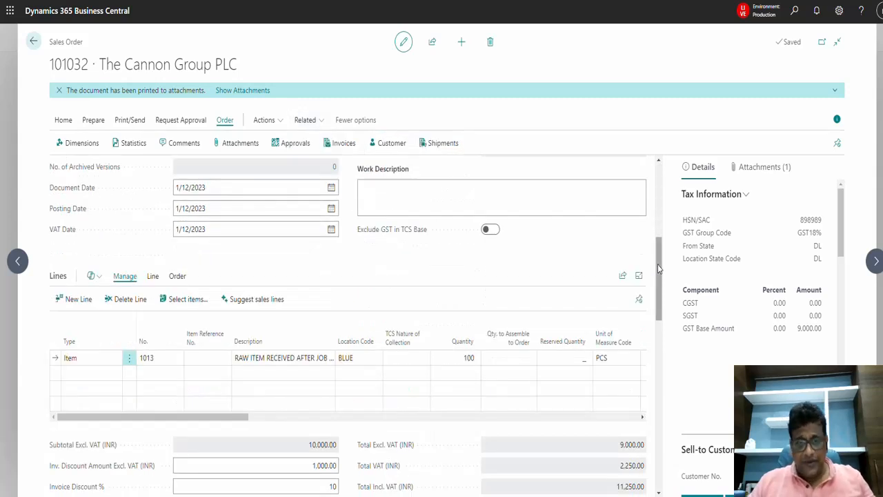
left_click(511, 356)
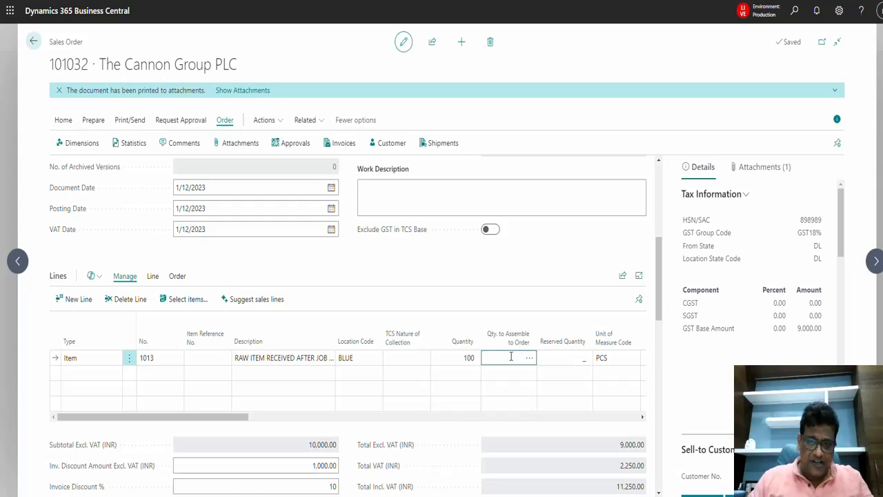
type("1")
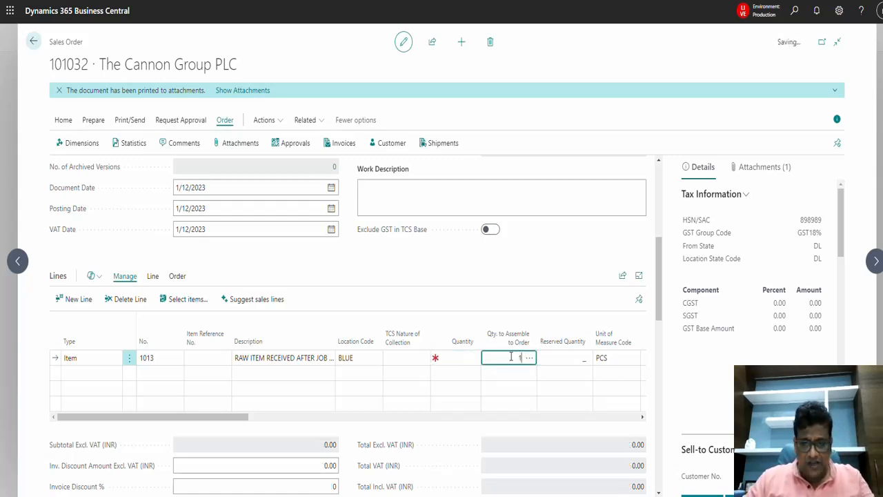
type("00")
key("Tab")
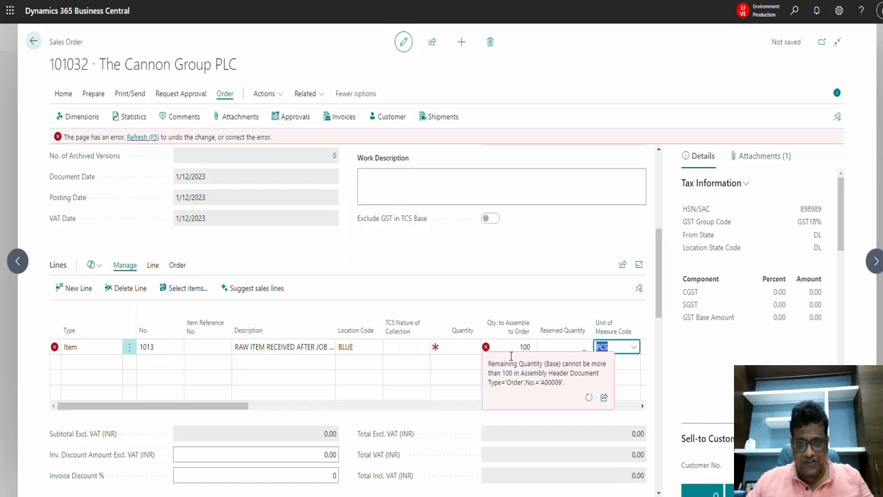
left_click(463, 349)
type("100")
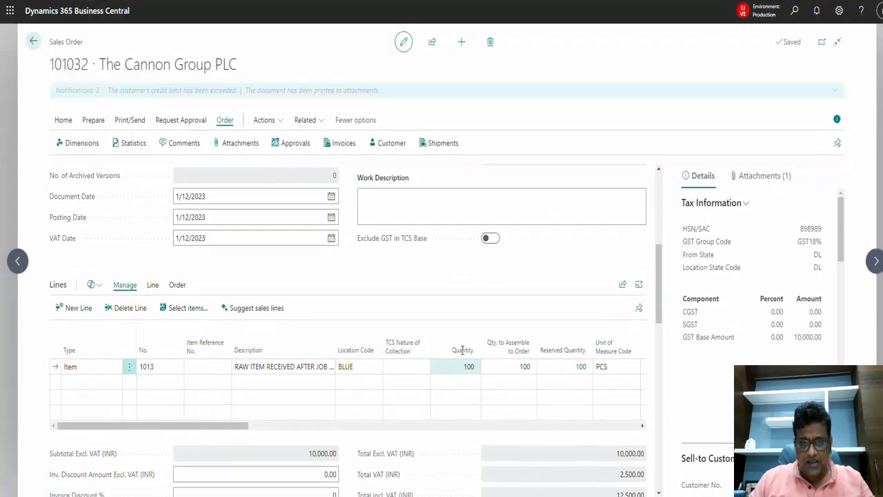
Clear the quantity to assemble to order on the item 1013 line.
left_click(516, 356)
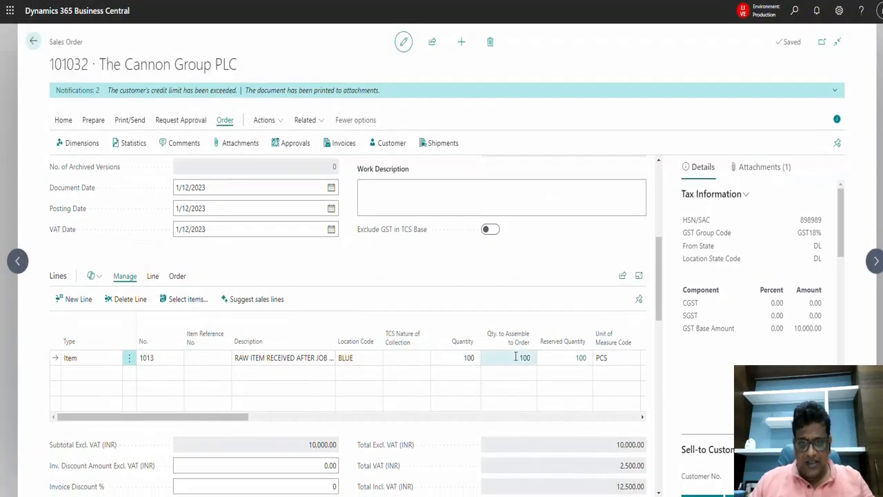
double_click(516, 356)
key("BackSpace")
key("Tab")
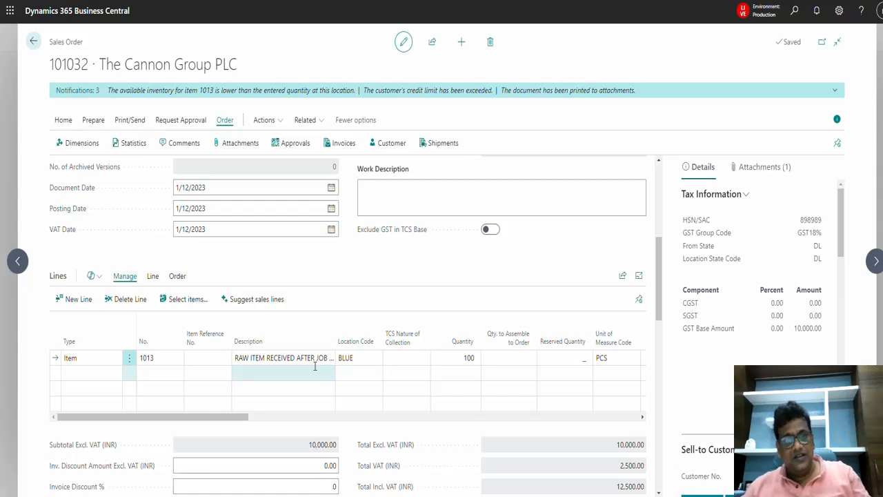
Look through the sales order's further actions and its related options, including the history entries.
left_click(322, 121)
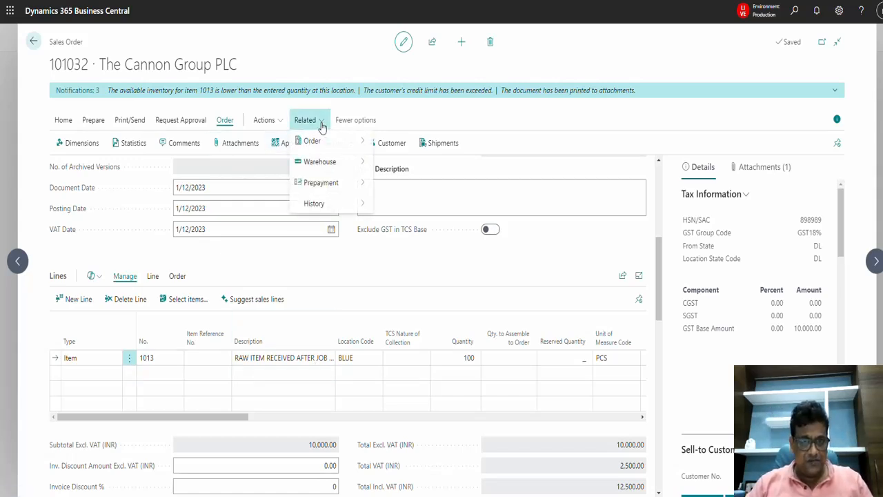
left_click(275, 123)
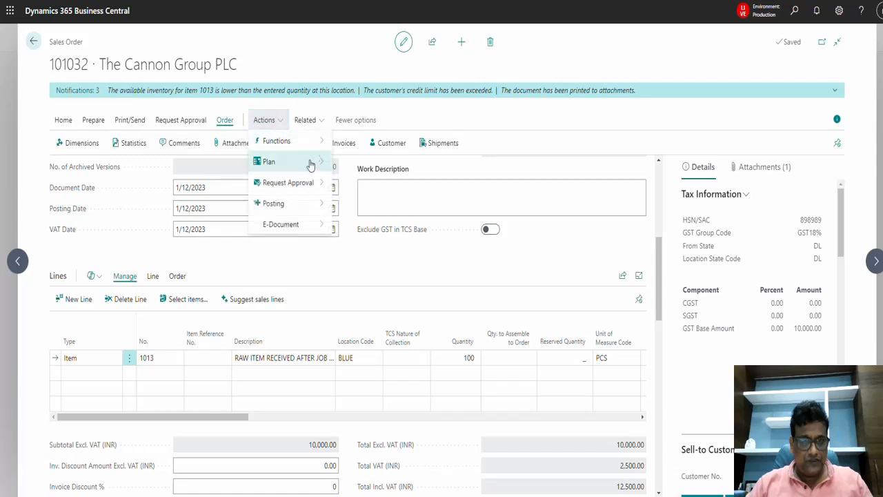
left_click(307, 121)
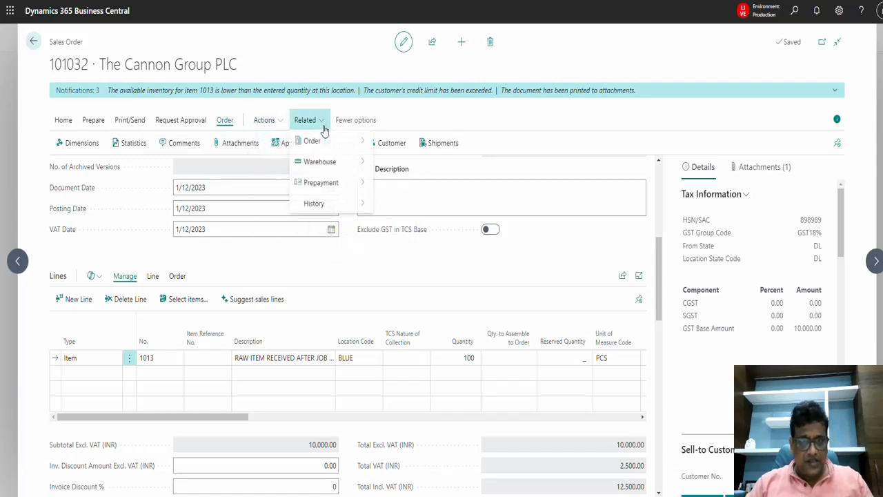
mouse_move(341, 203)
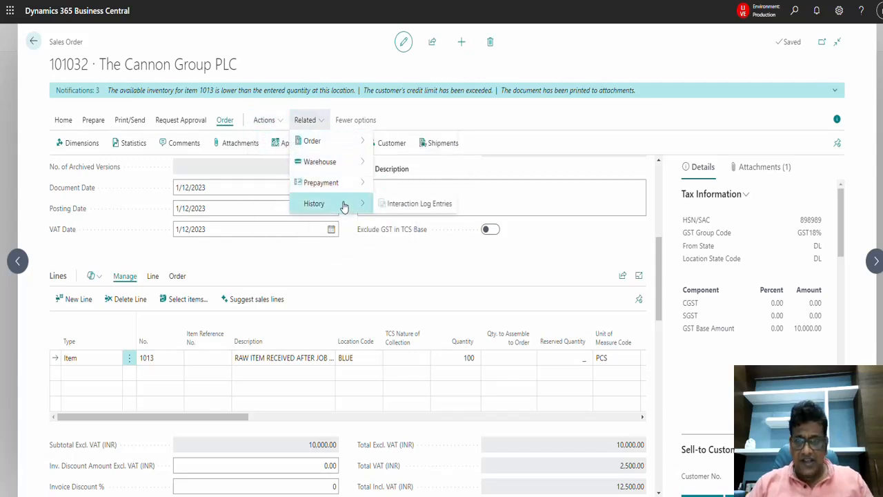
left_click(516, 126)
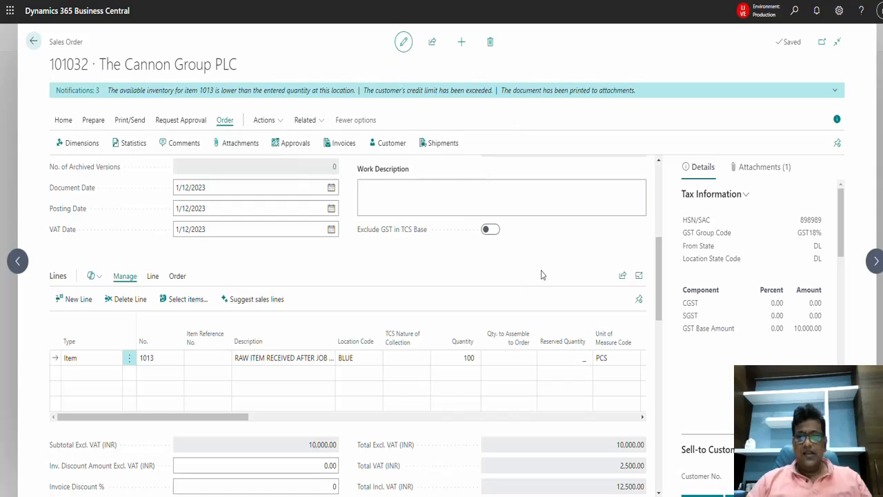
Try to generate suggested sales lines with the prompt "add items which are most sold in last 3 years".
scroll(657, 296, "down", 1)
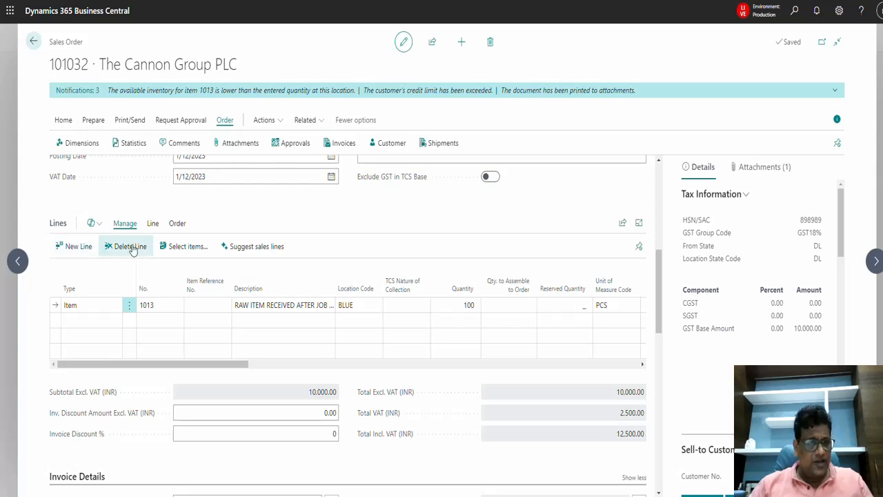
left_click(231, 252)
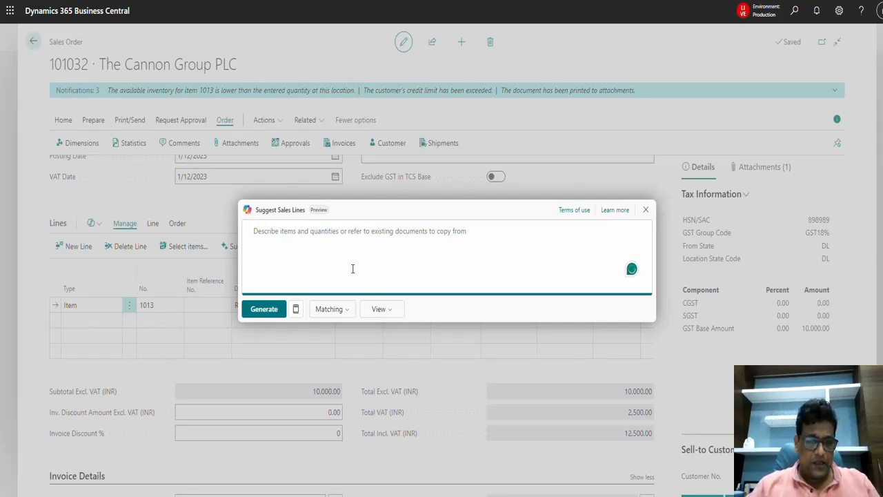
type("a")
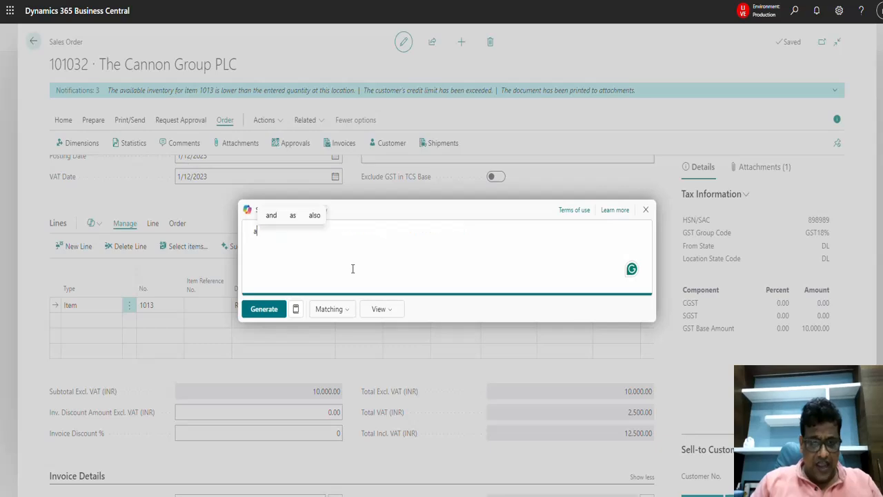
type("dd items w")
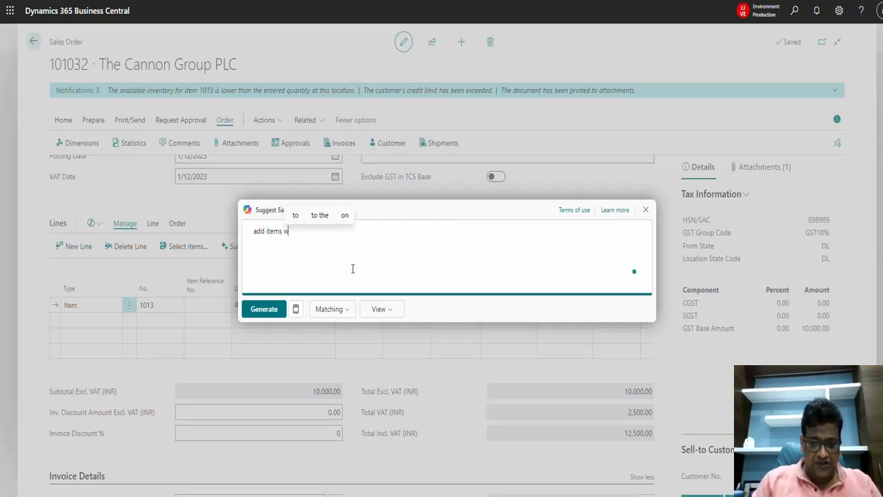
type("hich are ")
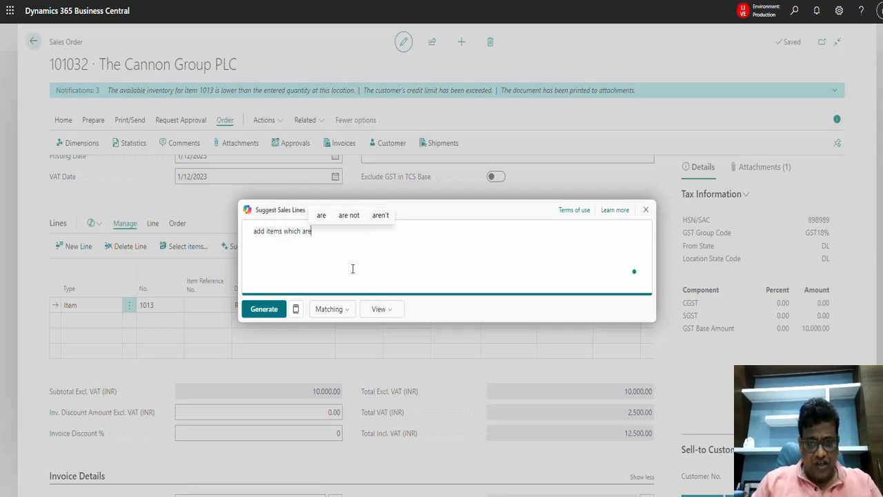
type("most ")
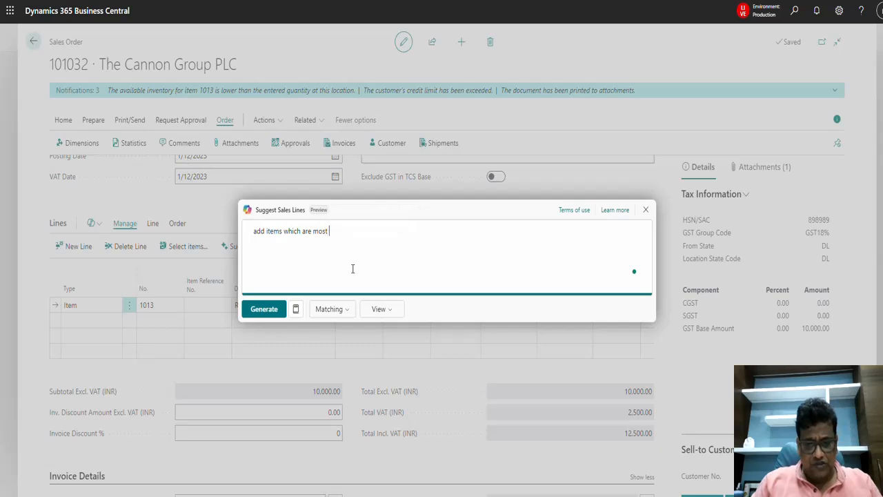
type("sold in ")
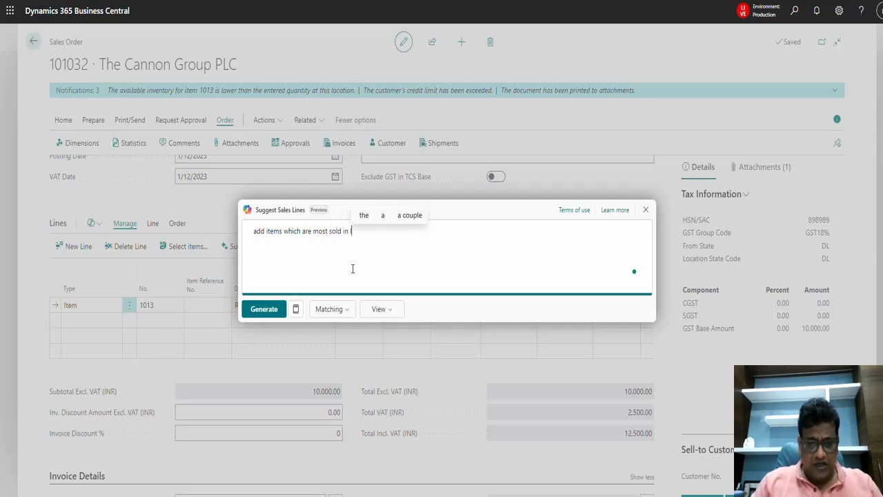
type("last 3 years")
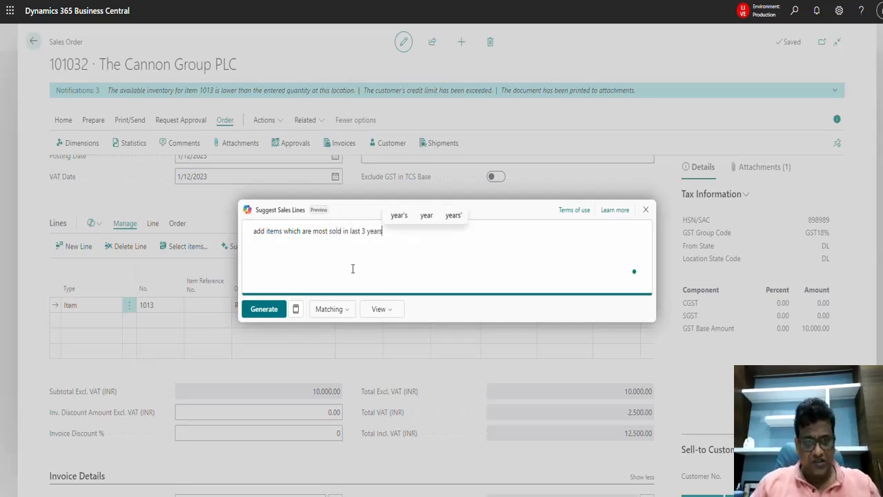
left_click(272, 310)
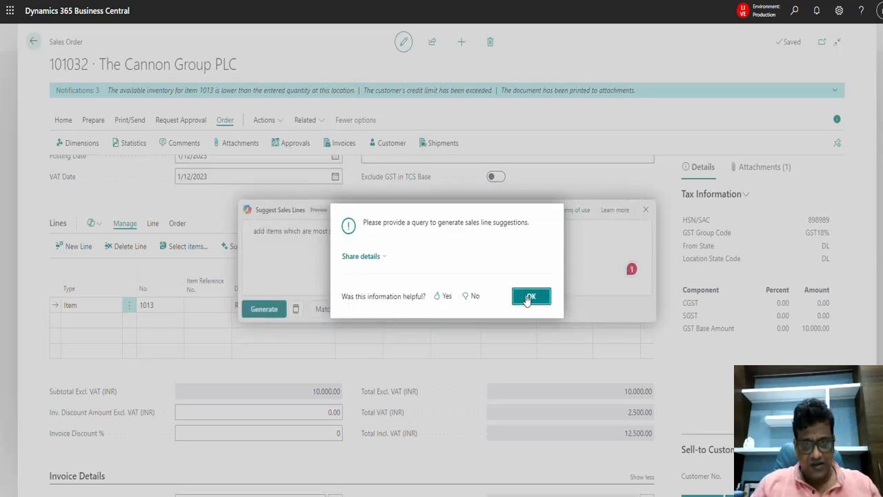
left_click(529, 297)
Replace the sales line suggestion prompt with "add items in sales line which were last sold" and try to generate suggestions.
left_click(392, 234)
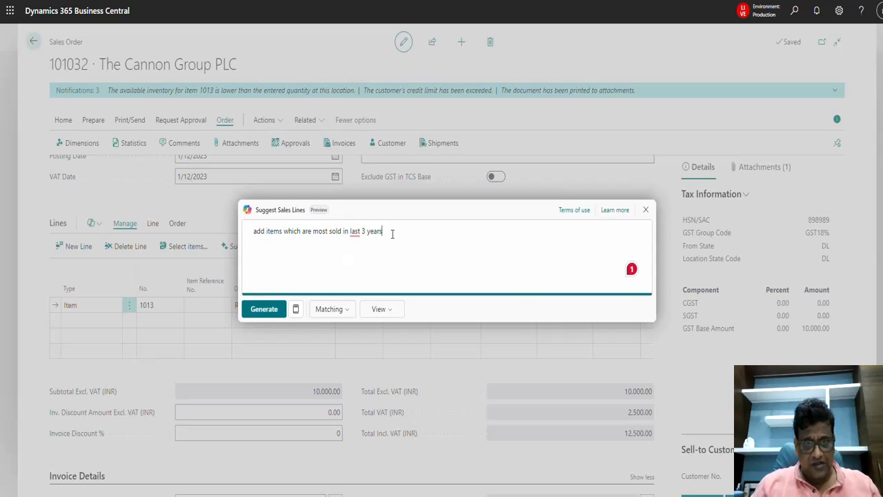
key("ctrl+a")
type("ad")
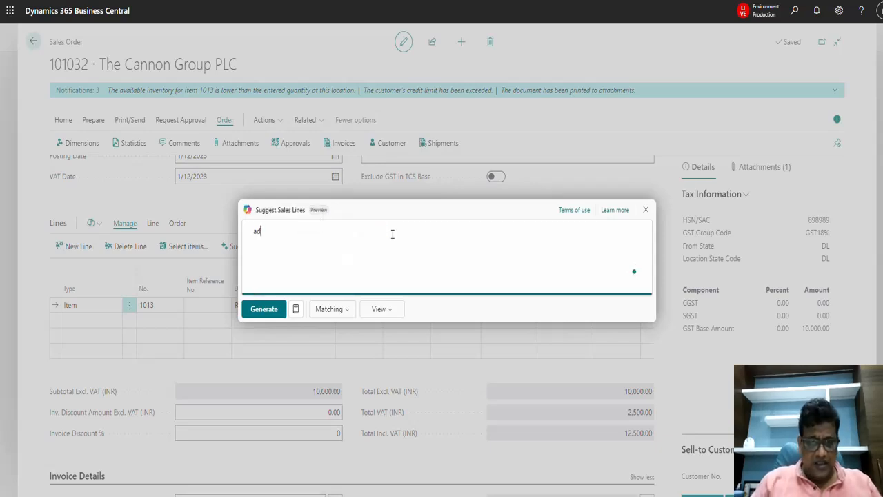
type("d items ")
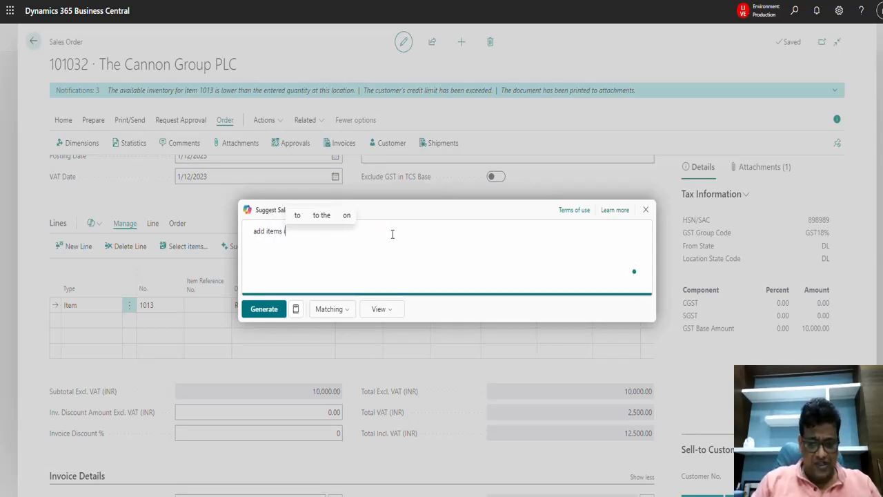
type("in sales i")
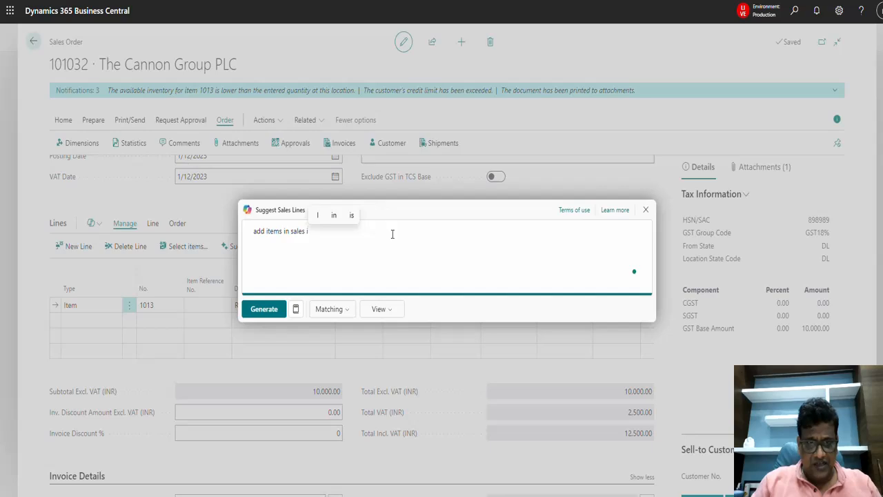
key("BackSpace")
type("libe")
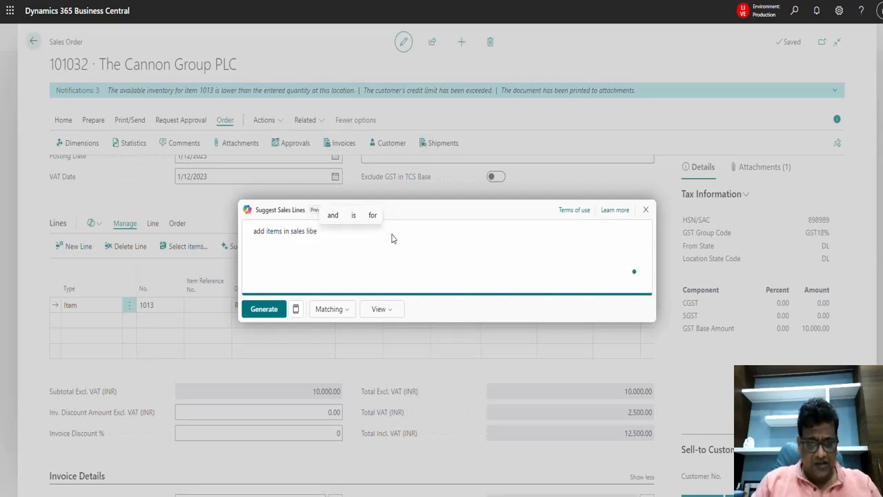
key("BackSpace")
key("BackSpace")
type("ne ")
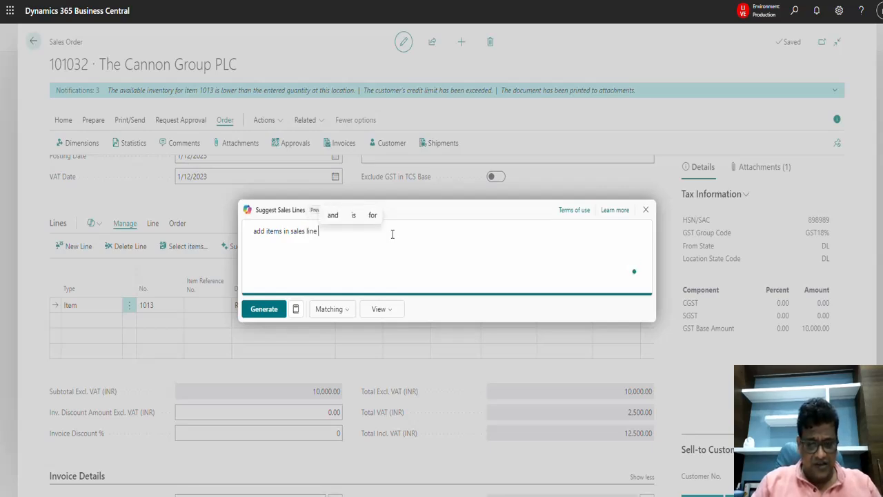
type("whic")
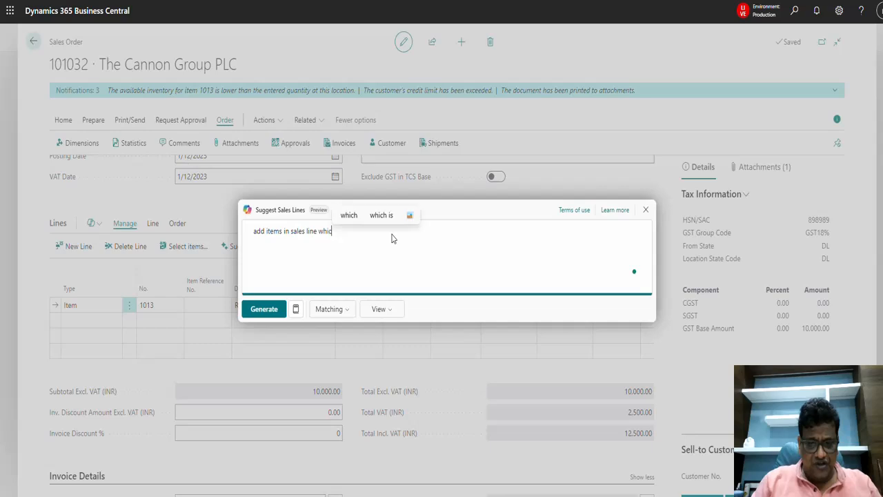
type("h were last ")
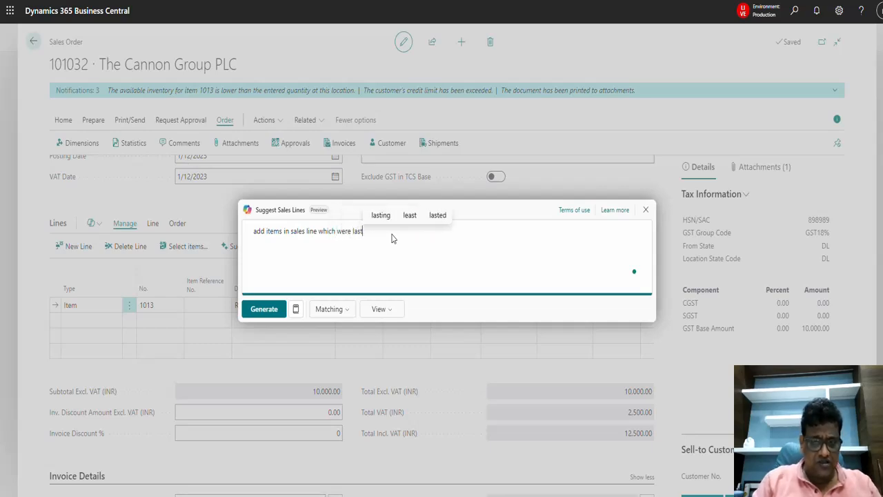
type("sold")
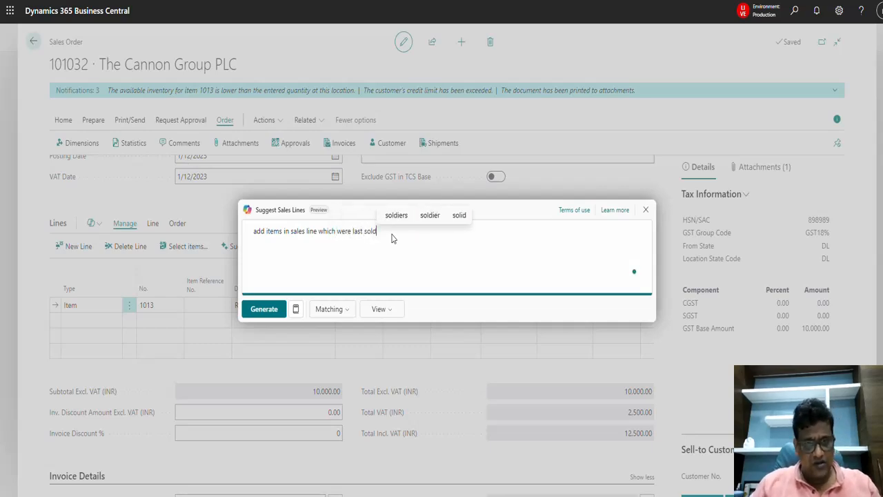
left_click(284, 310)
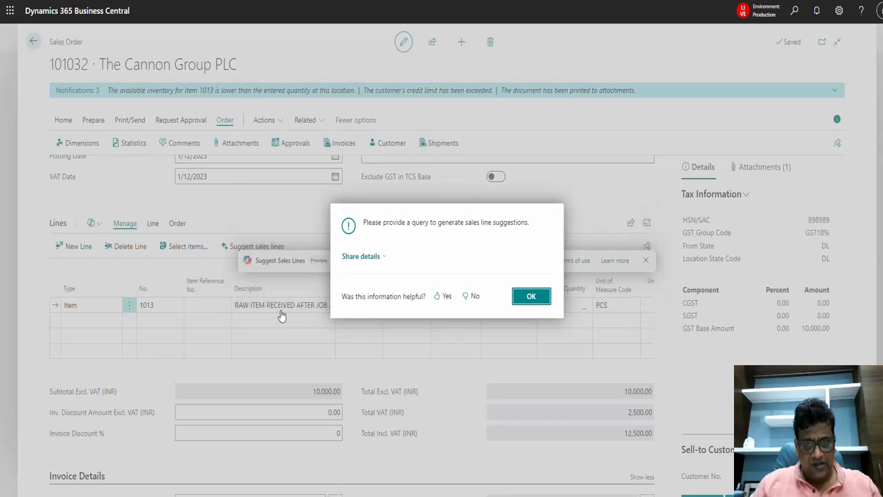
left_click(530, 295)
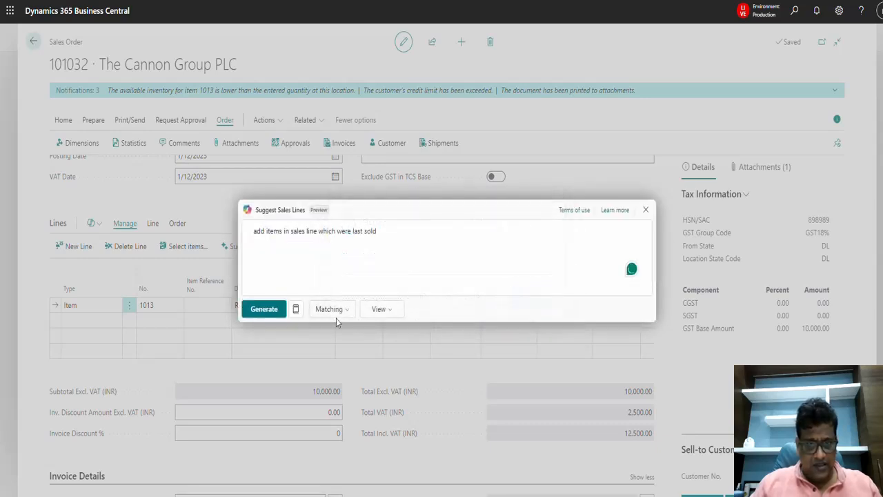
Review the matching options, set the suggestion view to Lines and Confidence, and generate the sales line suggestions again.
left_click(347, 312)
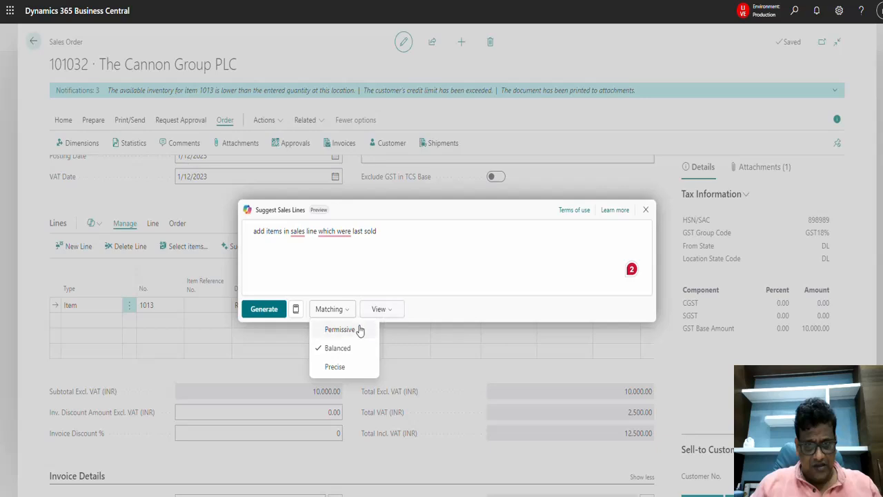
left_click(394, 311)
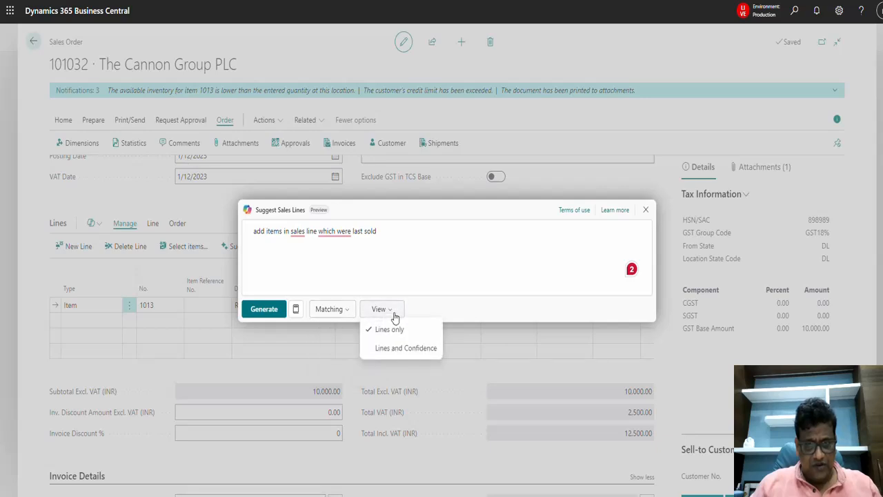
left_click(414, 349)
left_click(262, 309)
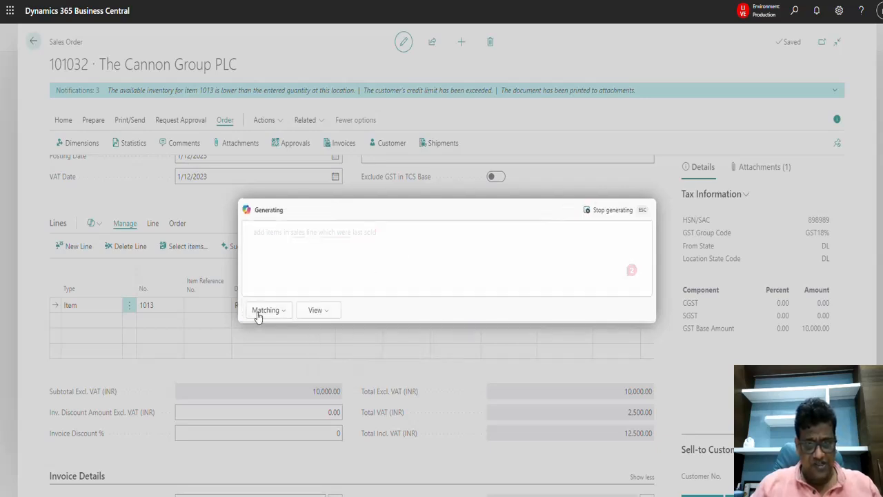
Review the prompt guide's suggestions for copying line items in the sales line suggestions.
left_click(531, 297)
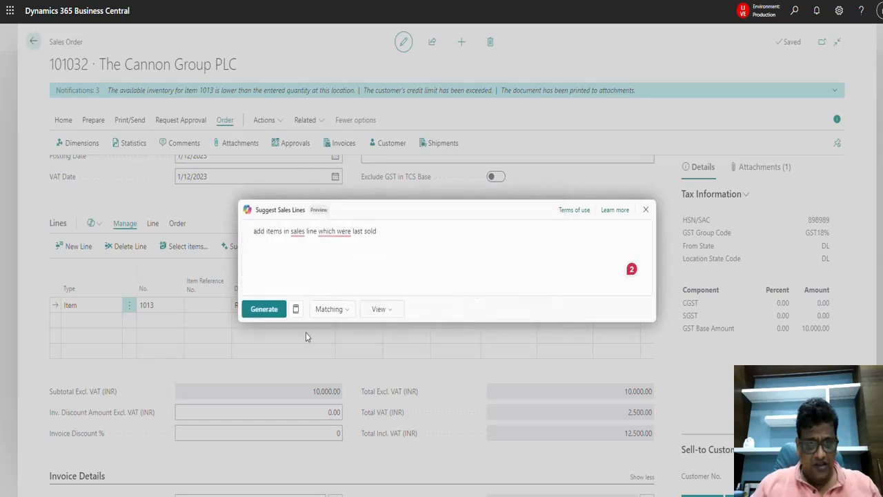
left_click(302, 312)
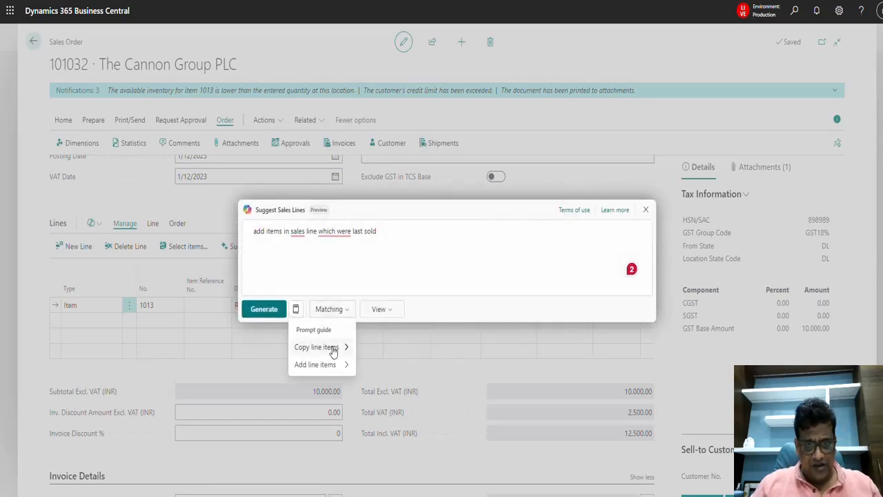
mouse_move(334, 349)
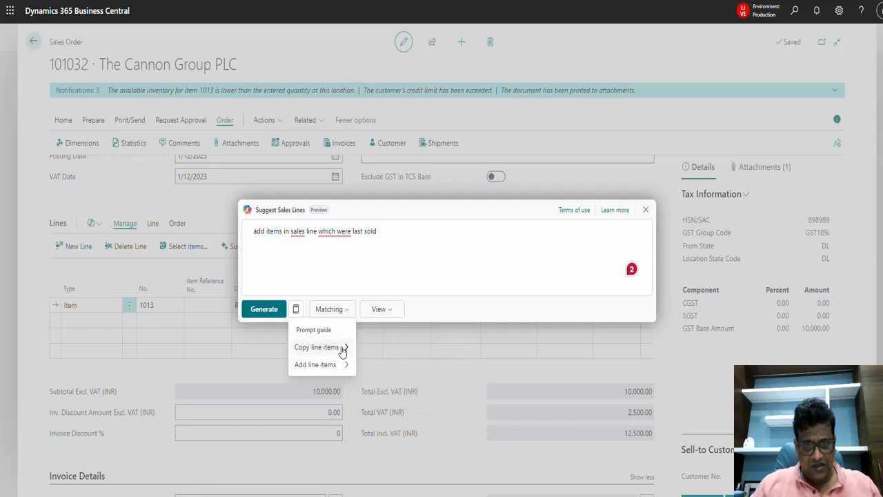
left_click(395, 388)
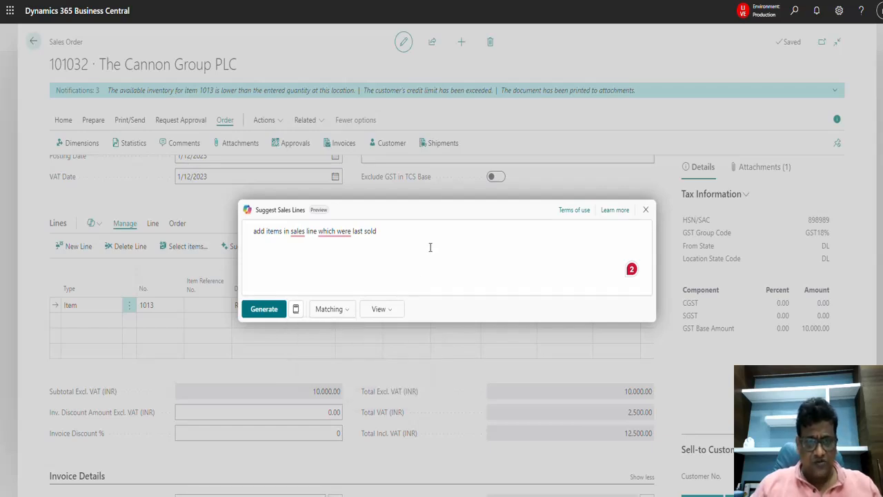
Generate sales line suggestions with the prompt "copy invoice line from last invoice no" and insert the suggested line into the order.
left_click(398, 232)
key("ctrl+a")
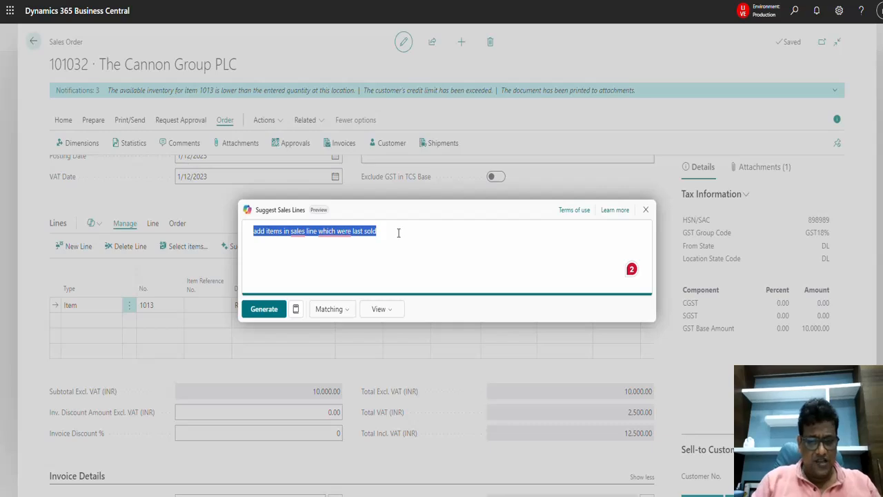
type("copy in")
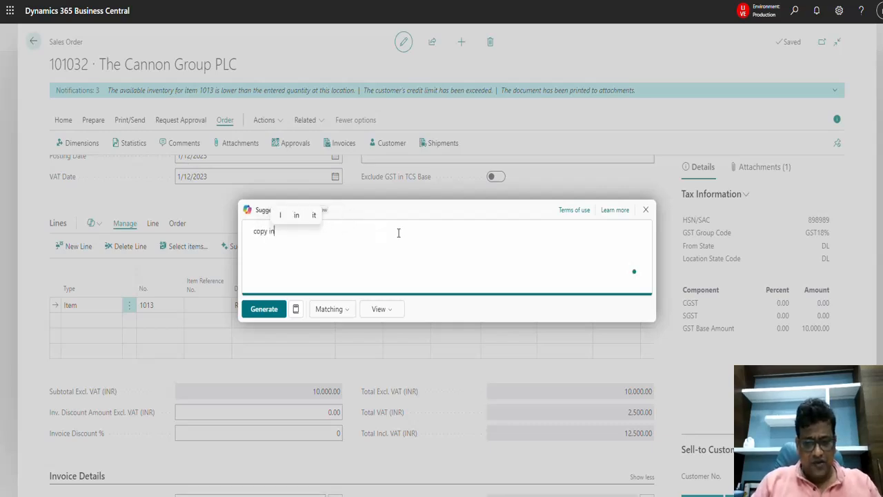
type("voice l")
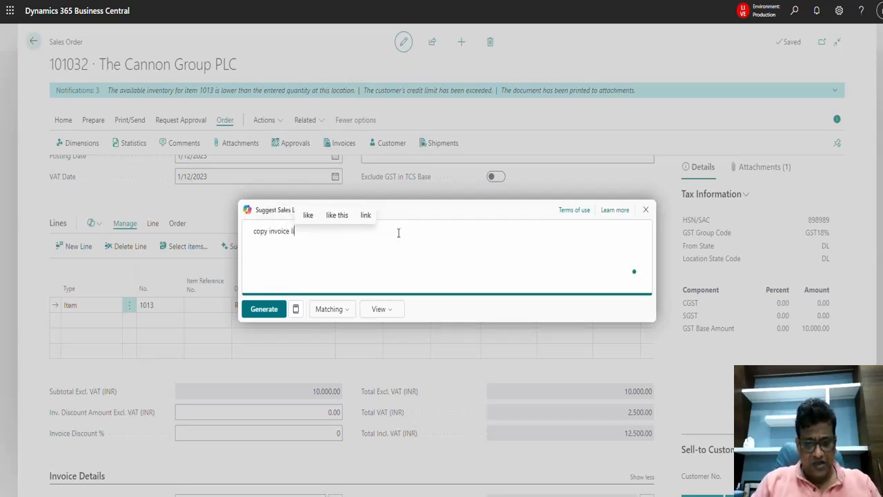
type("ine from lat")
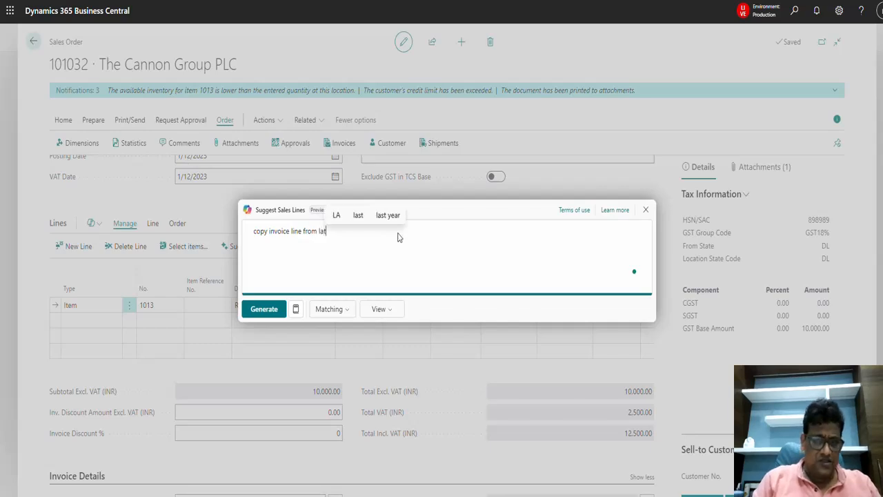
key("BackSpace")
type("st i")
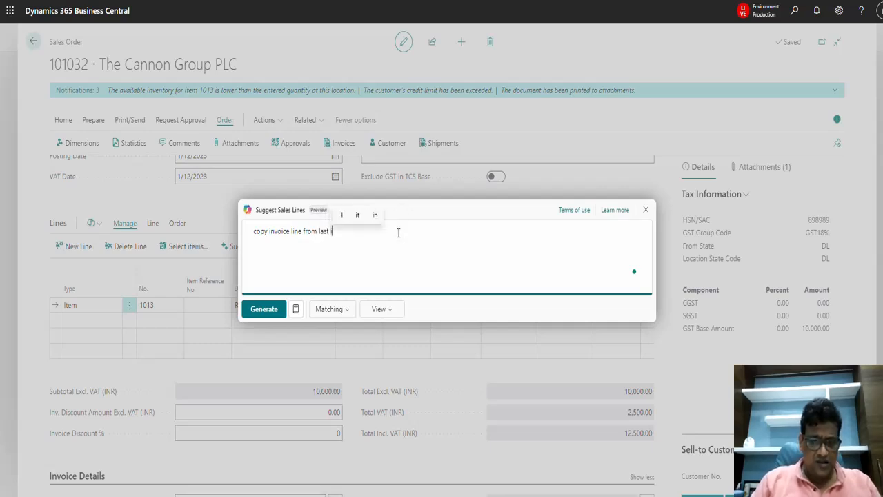
type("nvoice no")
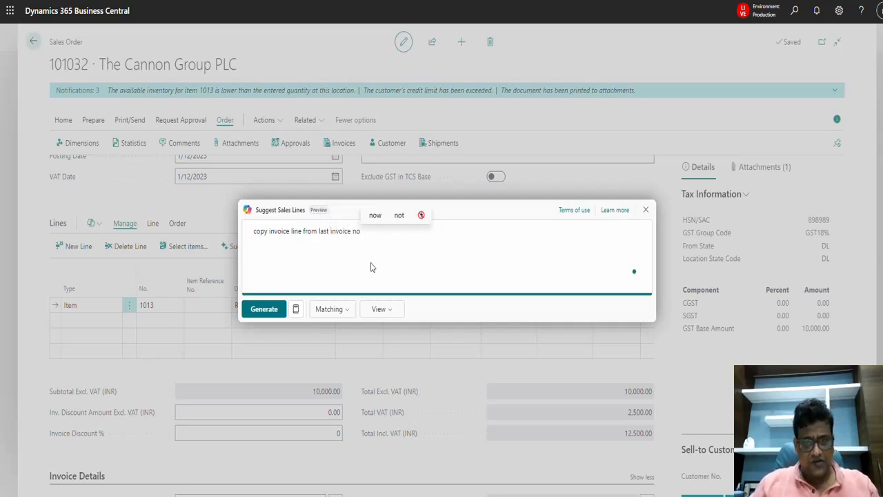
left_click(263, 312)
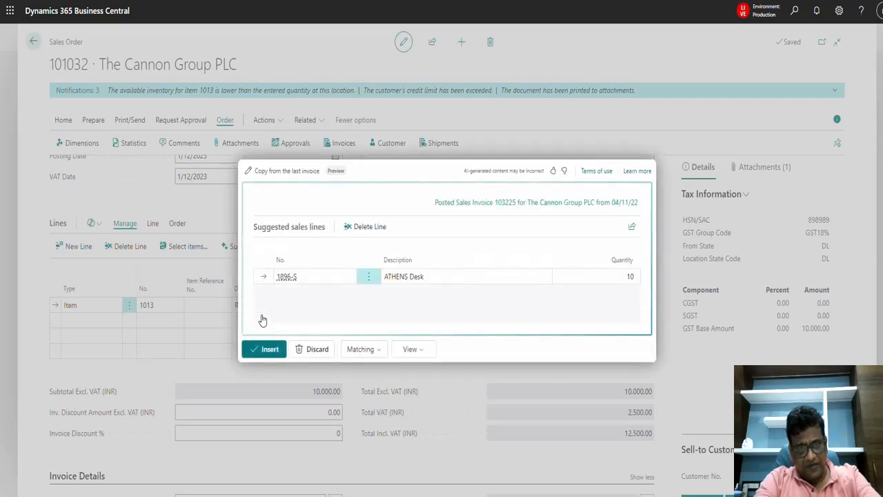
left_click(268, 349)
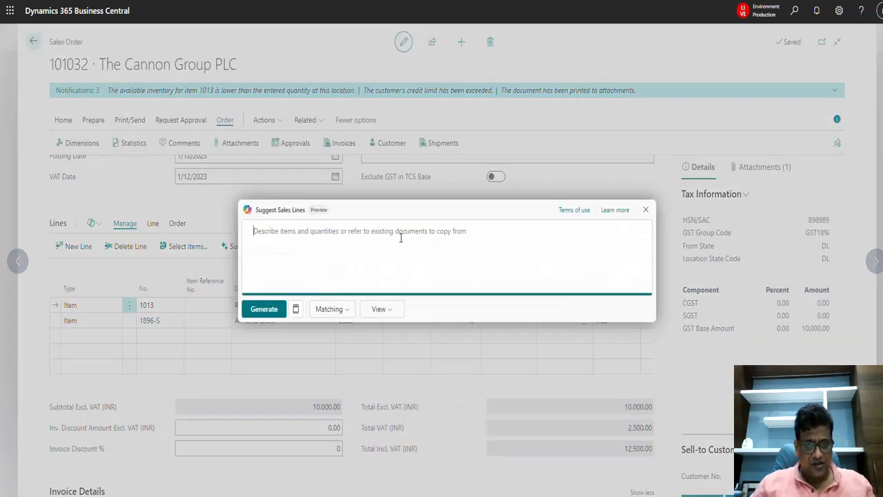
Try to generate sales line suggestions with the prompt "copy invoice lines from last 5 posted invoices".
type("copy ")
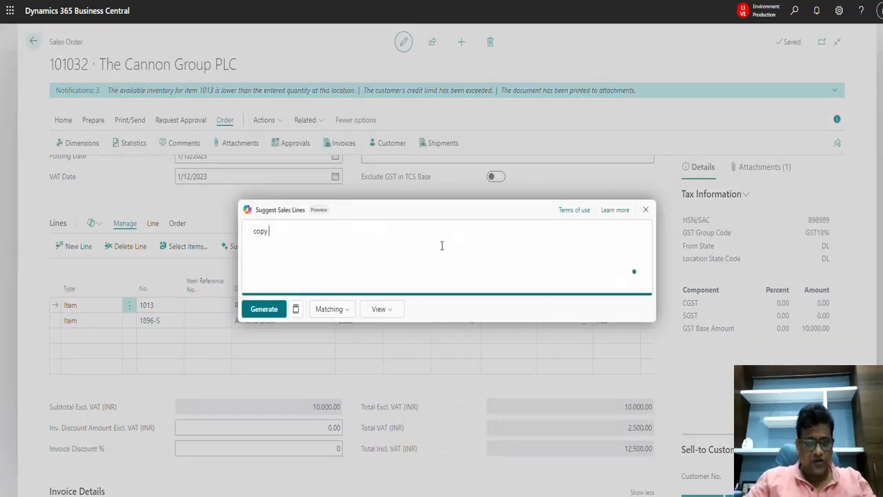
type("invoice l")
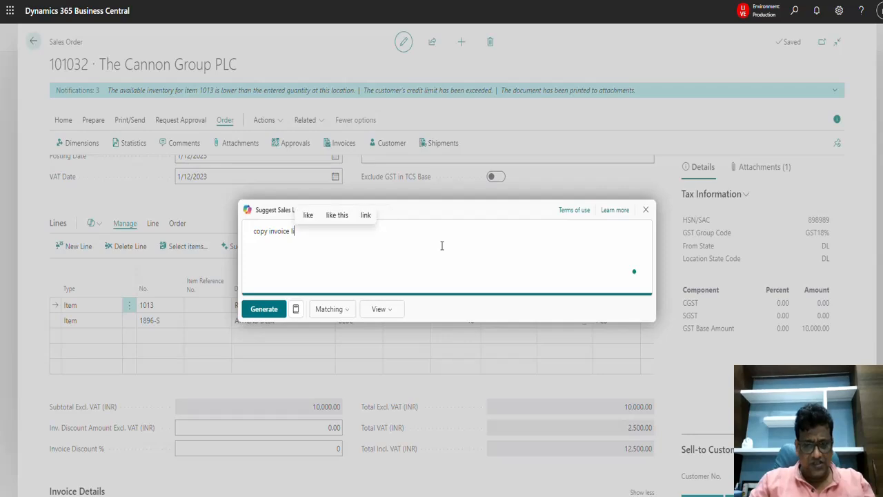
type("ines from ")
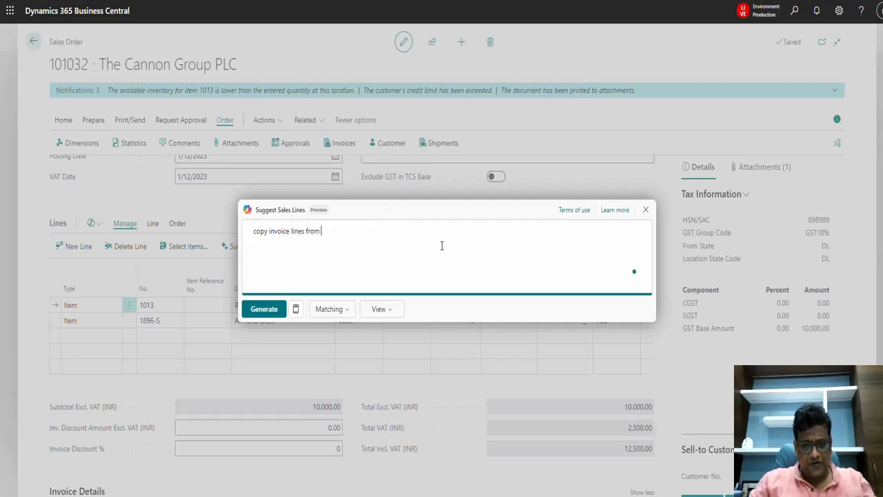
type("last 5 po")
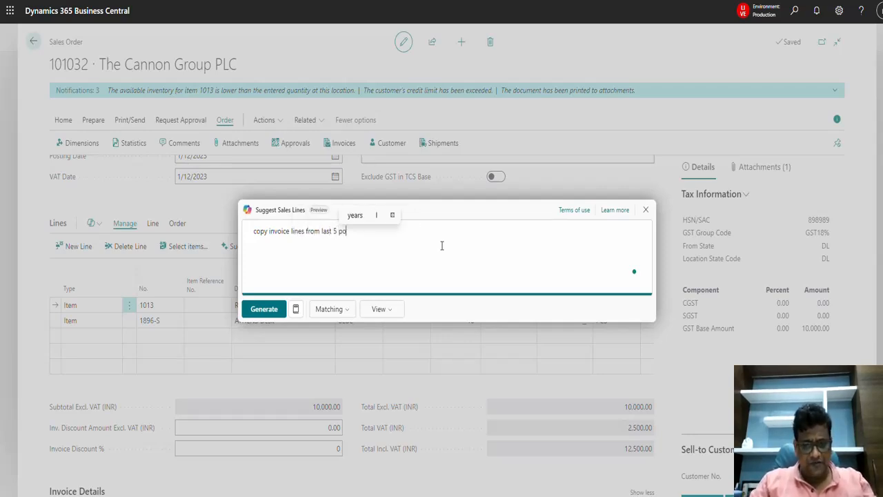
type("sted invoices")
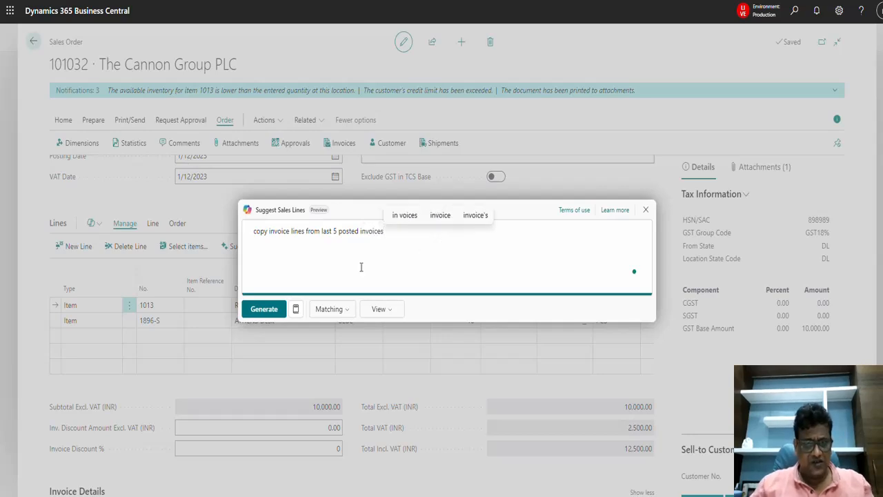
left_click(269, 309)
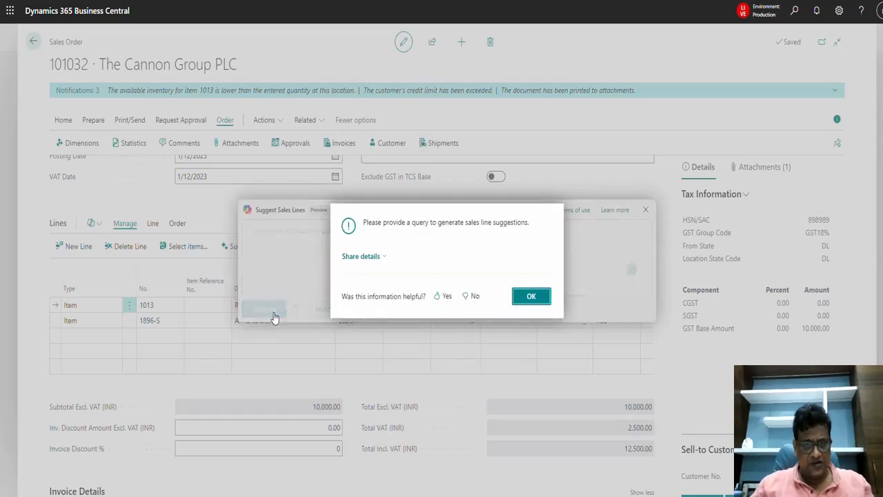
left_click(538, 302)
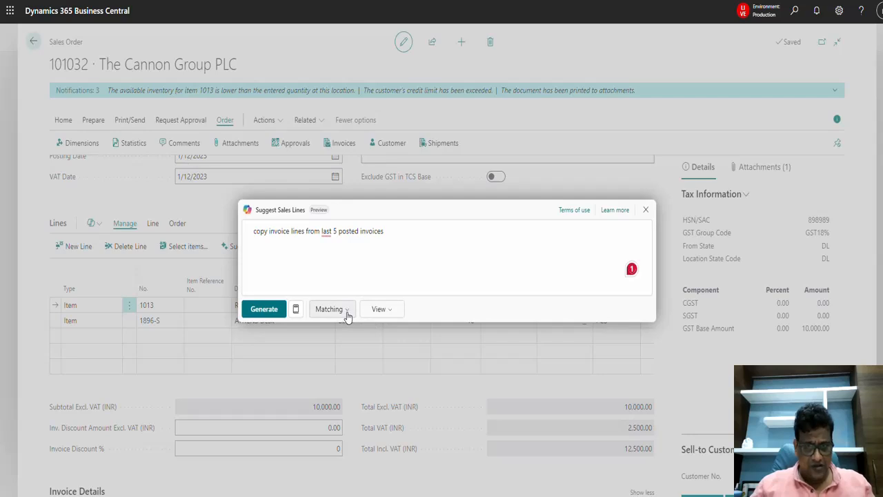
Check the prompt guide, retry with "copy invoice lines from last fice posted invoices", and close the sales line suggestions.
left_click(338, 312)
left_click(295, 309)
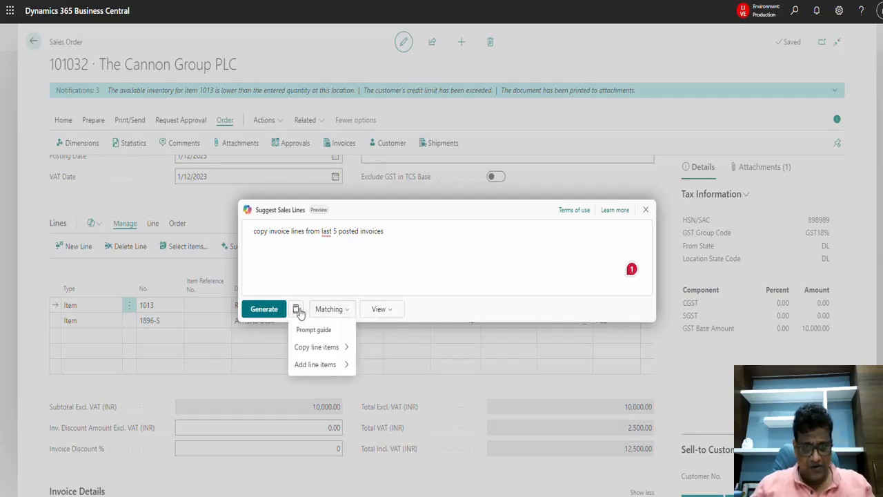
mouse_move(341, 364)
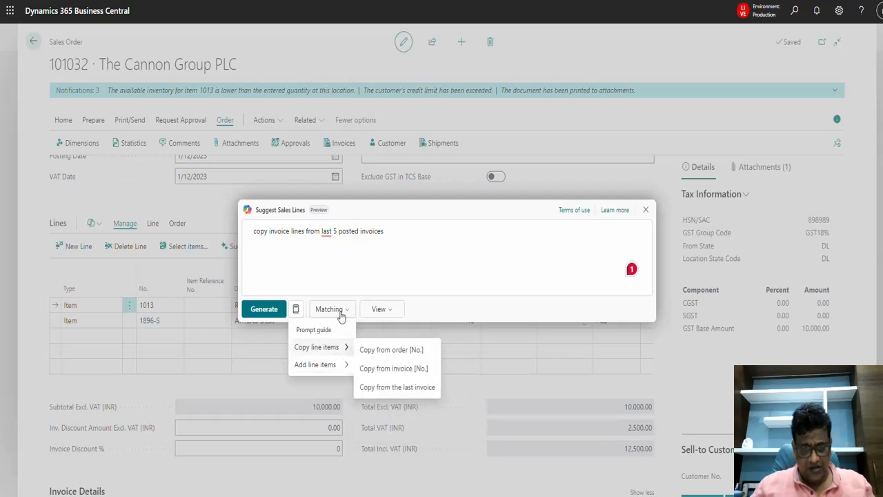
left_click(397, 233)
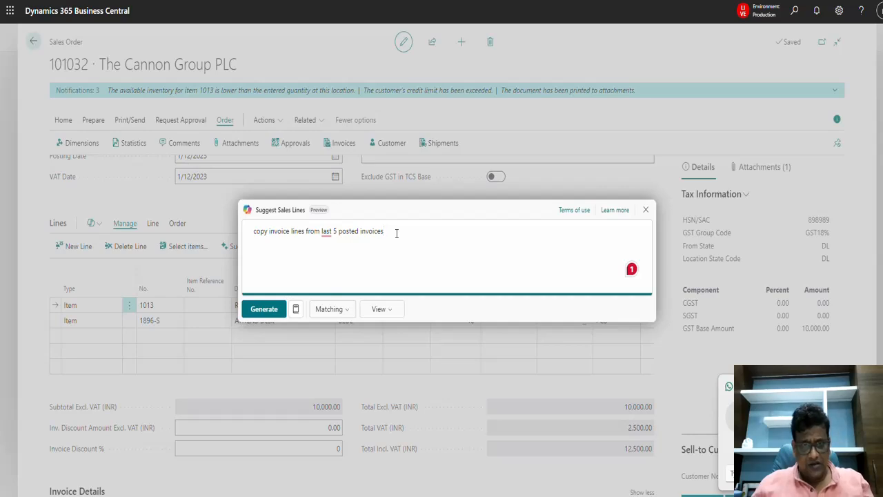
key("BackSpace")
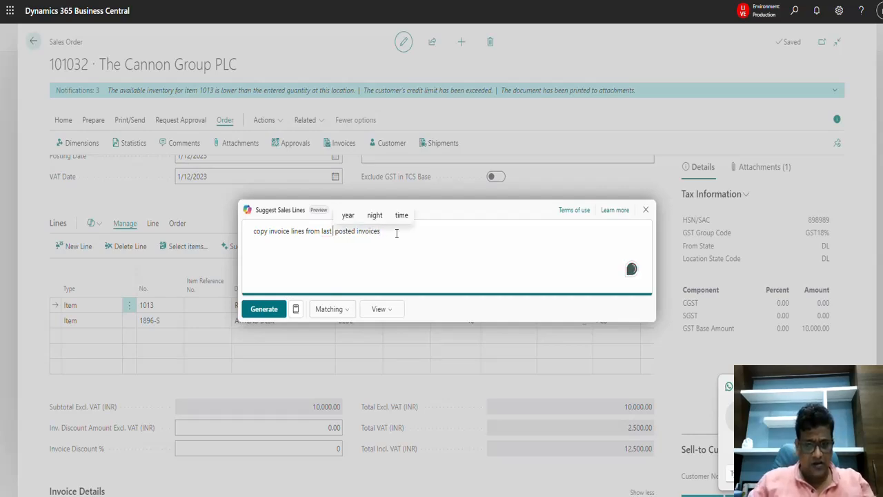
type("fice")
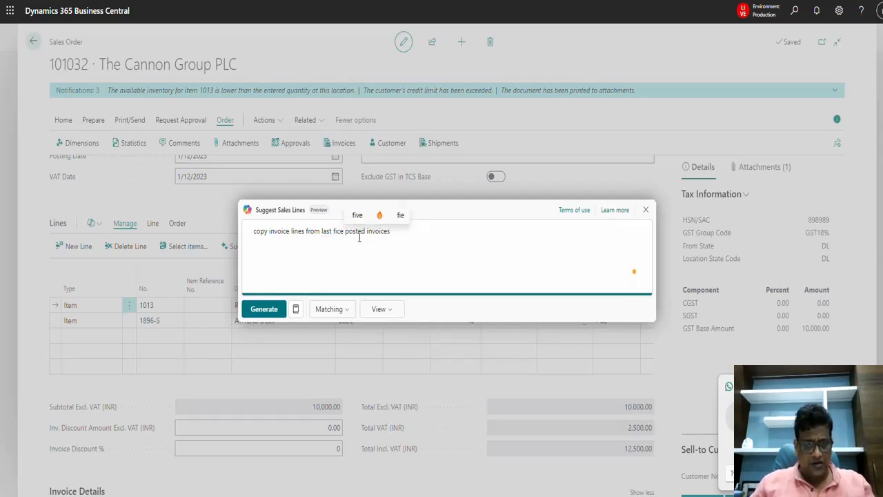
left_click(268, 309)
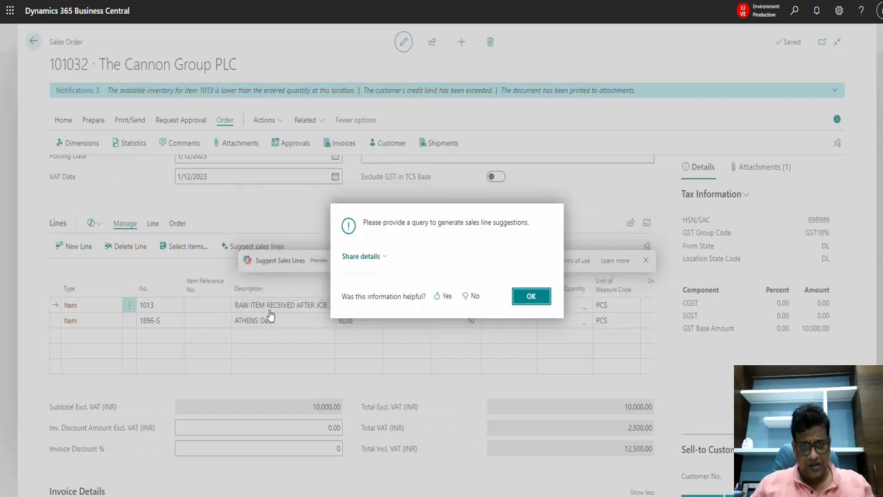
left_click(531, 296)
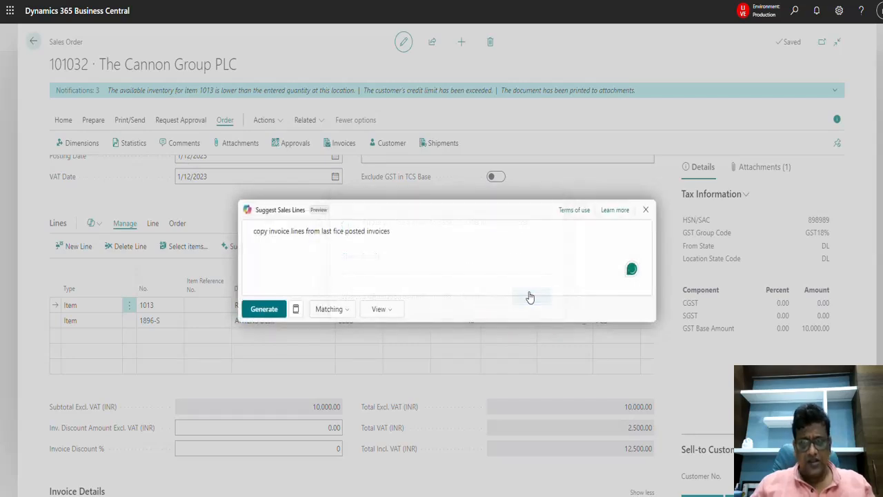
left_click(647, 210)
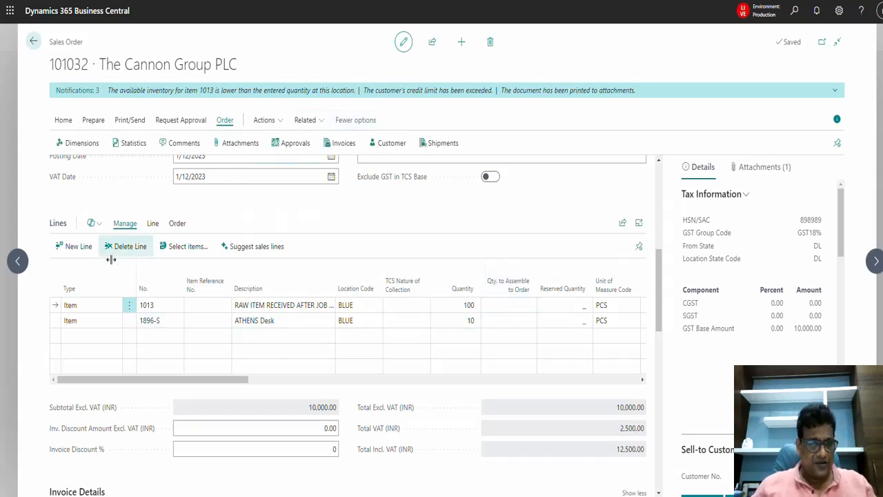
Run the Get Price function on the sales line for item 1013.
left_click(153, 224)
left_click(98, 247)
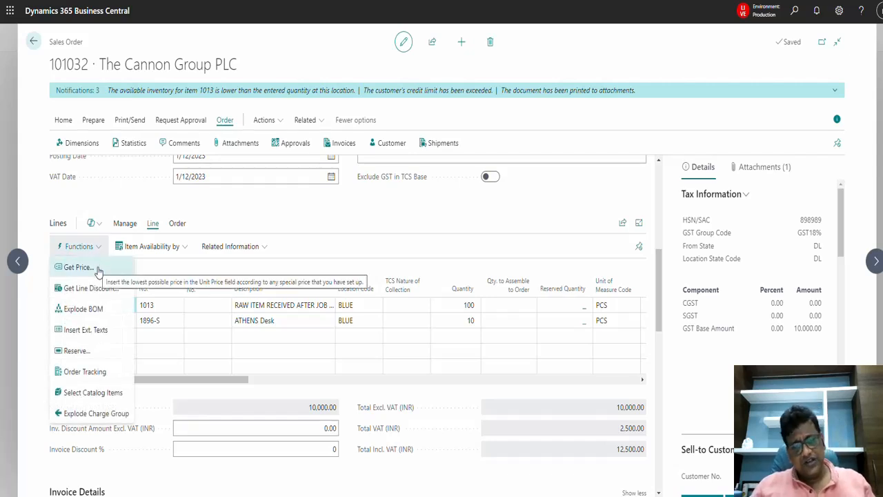
left_click(97, 268)
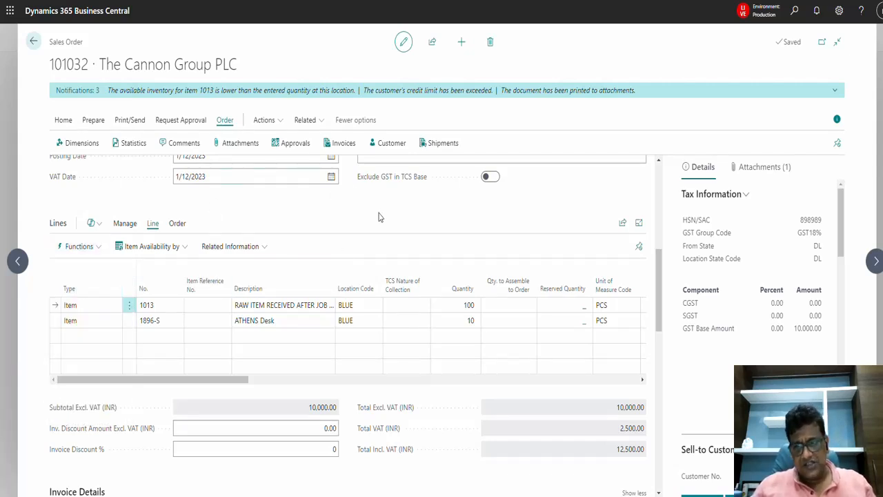
Review the functions available for the item 1013 sales line and open its order tracking.
left_click(97, 252)
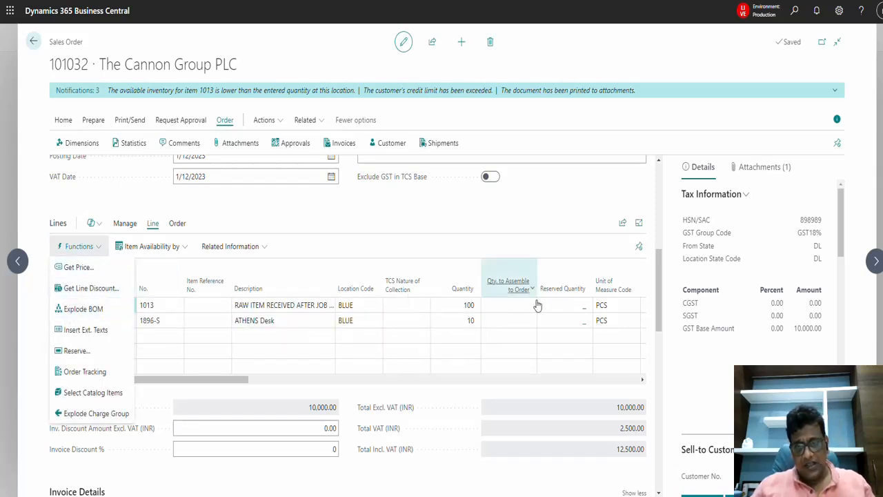
left_click(502, 311)
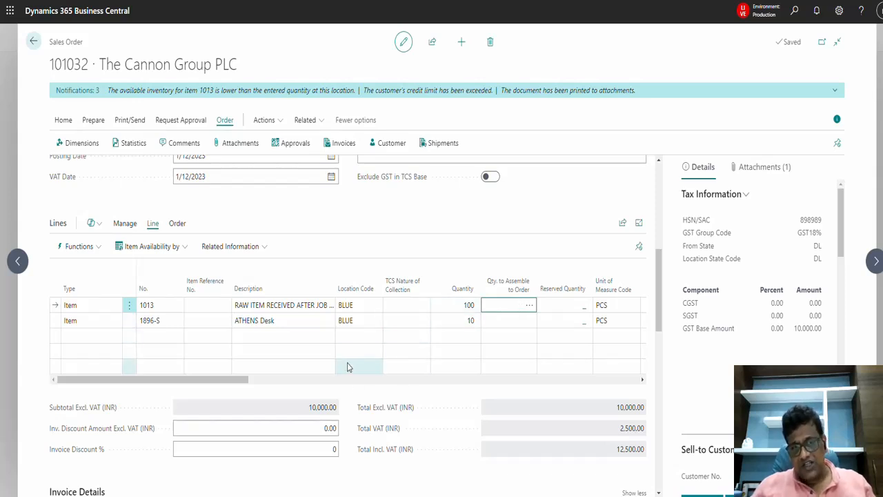
left_click(99, 249)
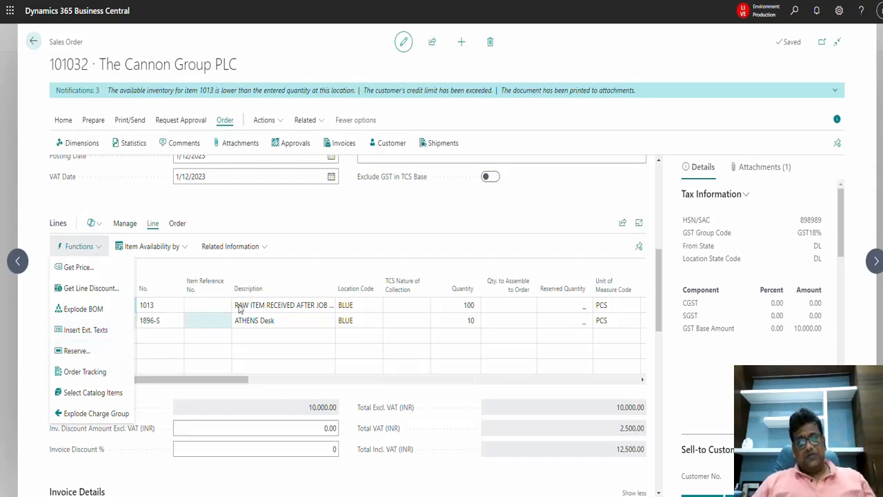
left_click(406, 309)
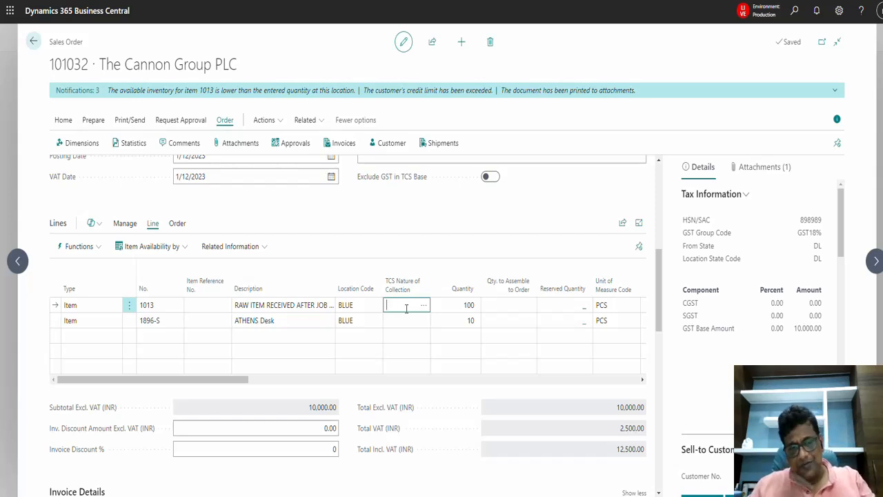
left_click(96, 247)
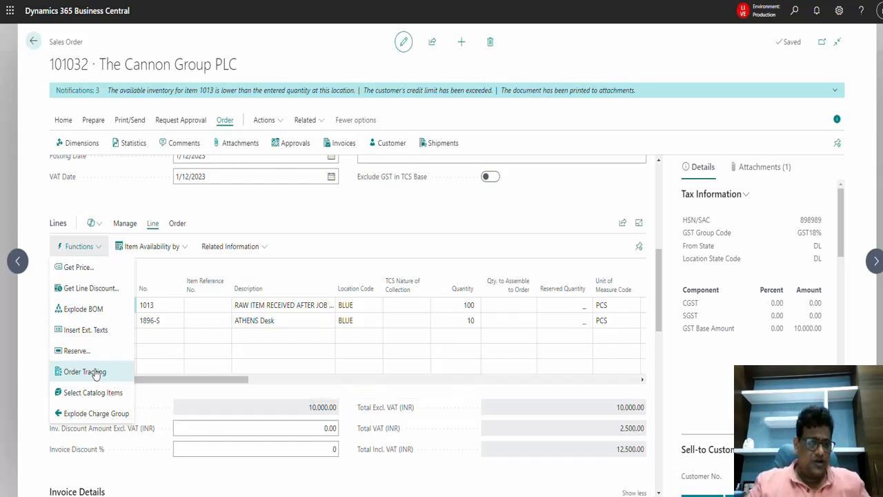
left_click(96, 373)
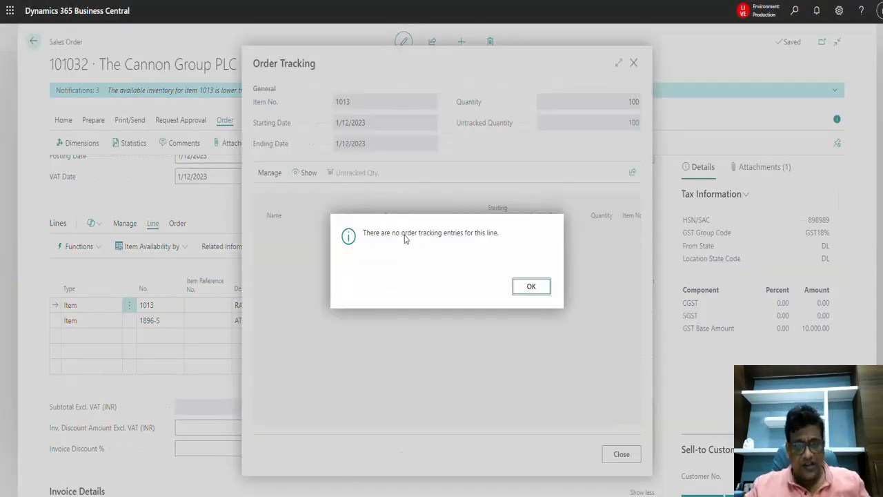
Close the order tracking for item 1013 and review its line functions and item availability views.
left_click(531, 289)
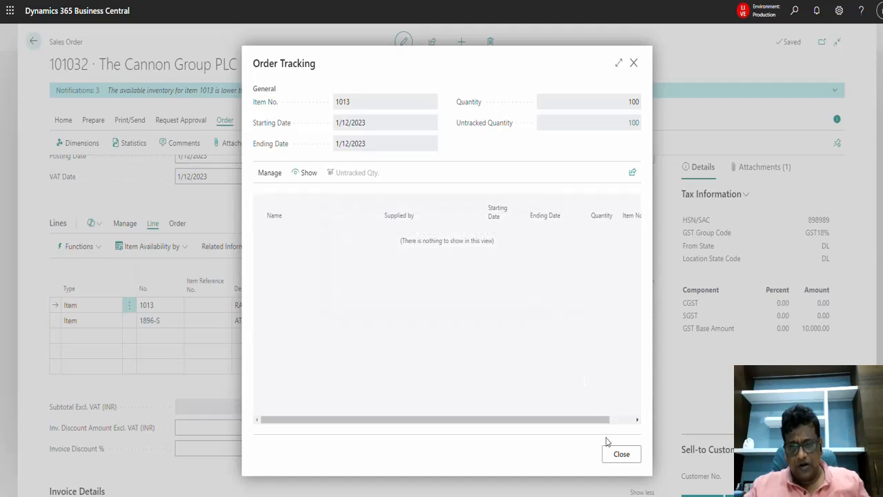
left_click(618, 455)
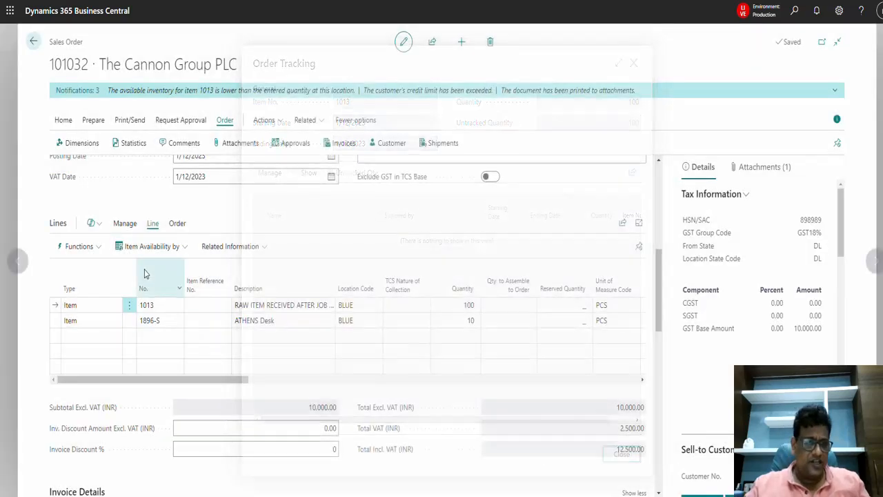
left_click(94, 246)
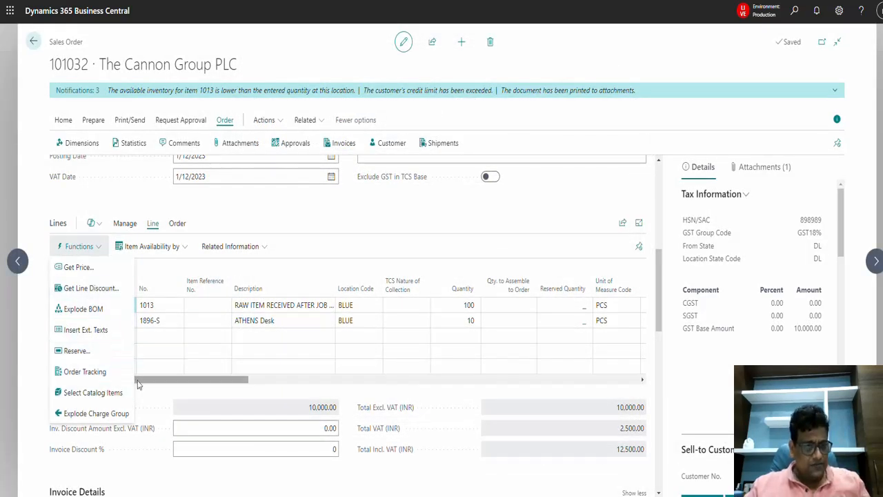
left_click(179, 249)
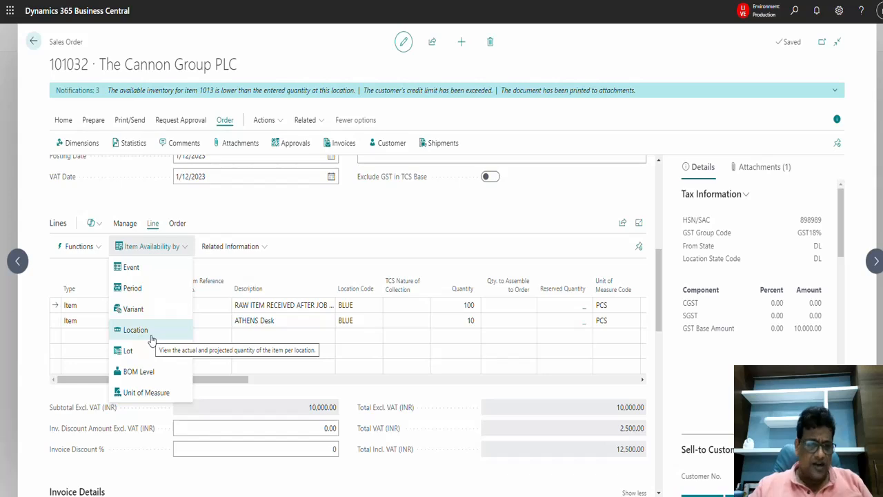
left_click(186, 247)
left_click(186, 247)
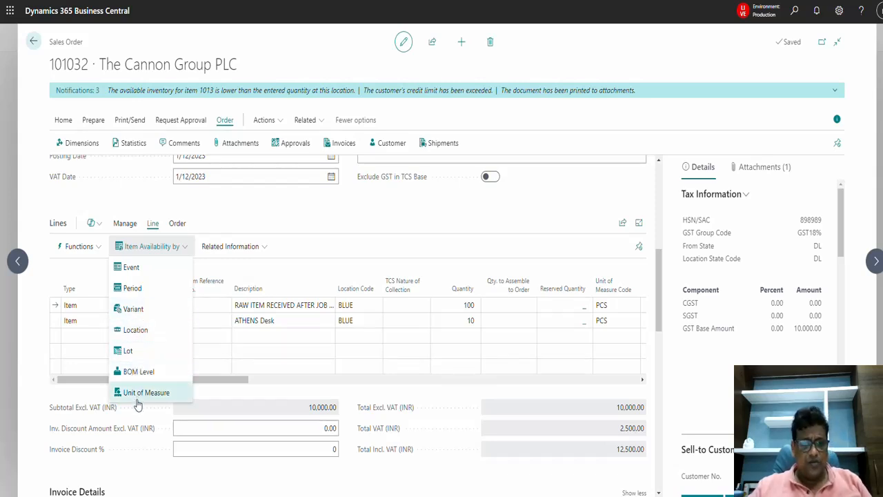
Review the drop shipment, special order and blanket order options for the sales order lines.
left_click(176, 223)
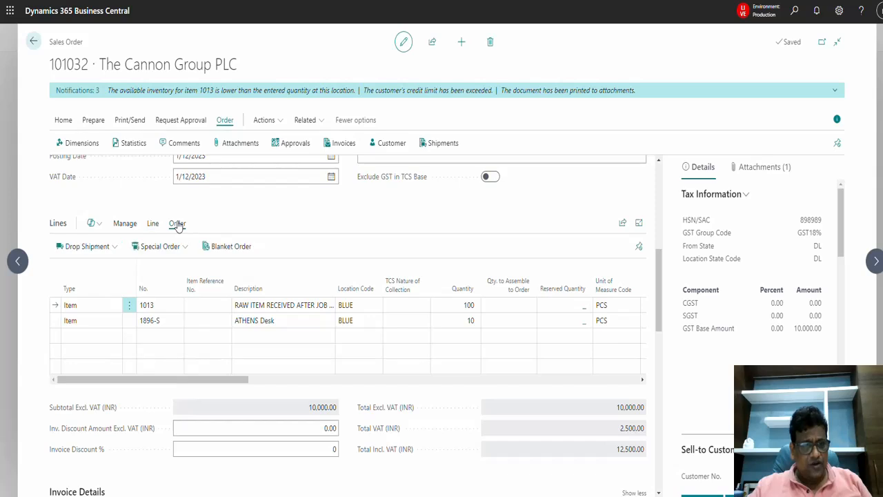
left_click(114, 247)
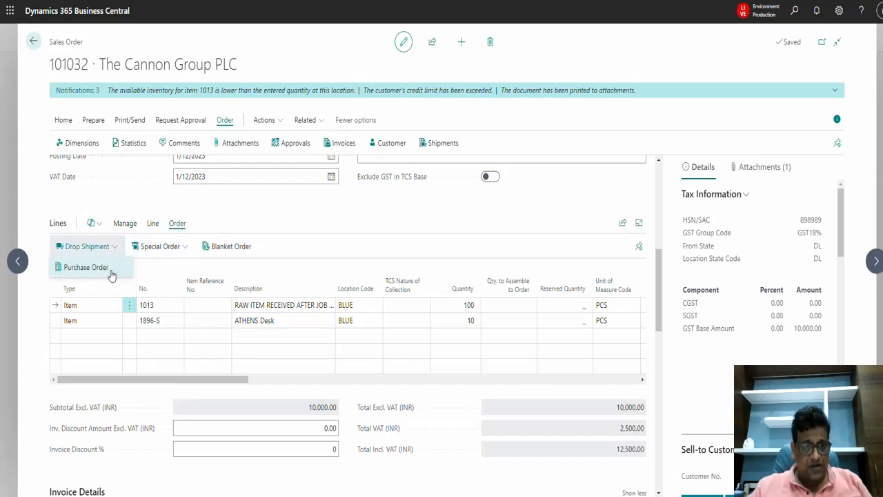
left_click(185, 249)
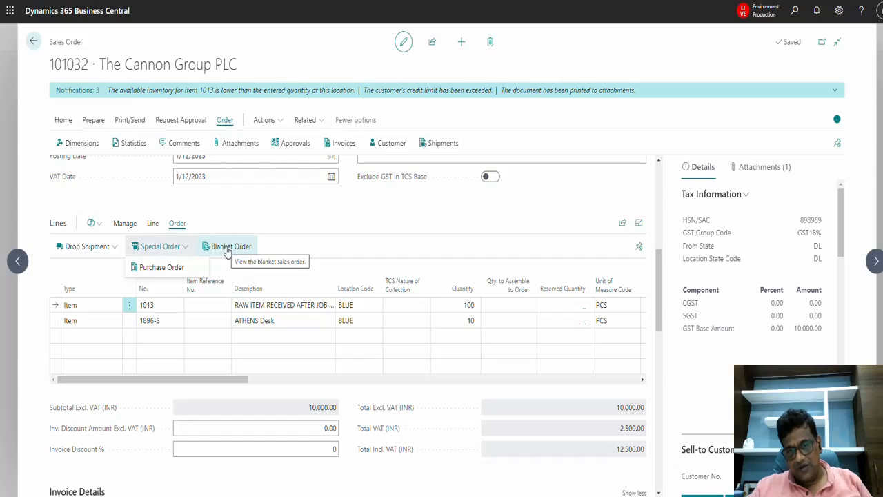
left_click_drag(660, 319, 660, 235)
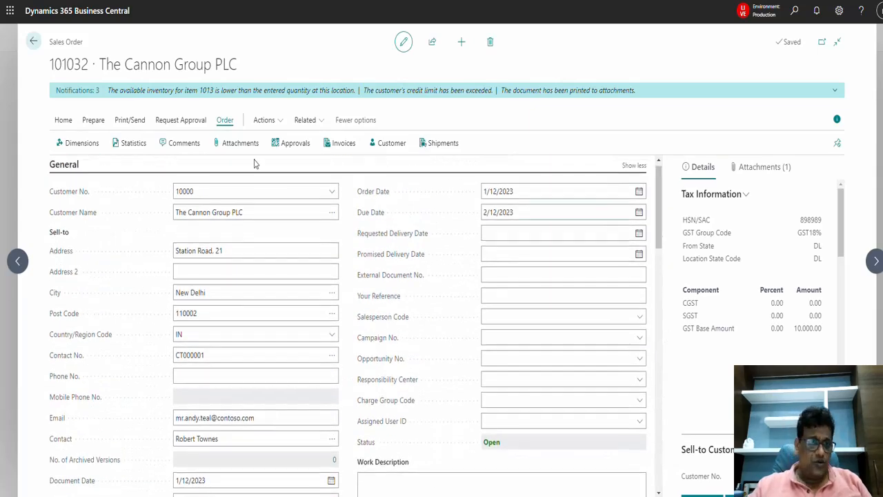
left_click(59, 122)
left_click(88, 141)
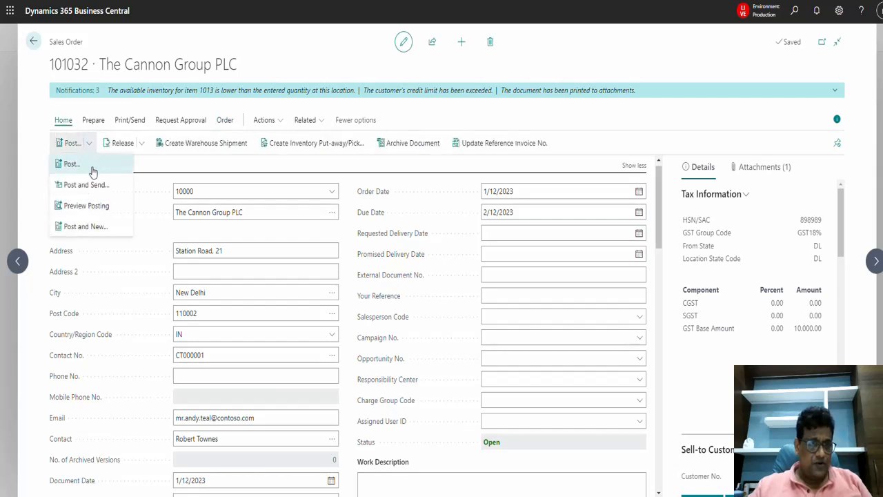
left_click(80, 167)
left_click(373, 228)
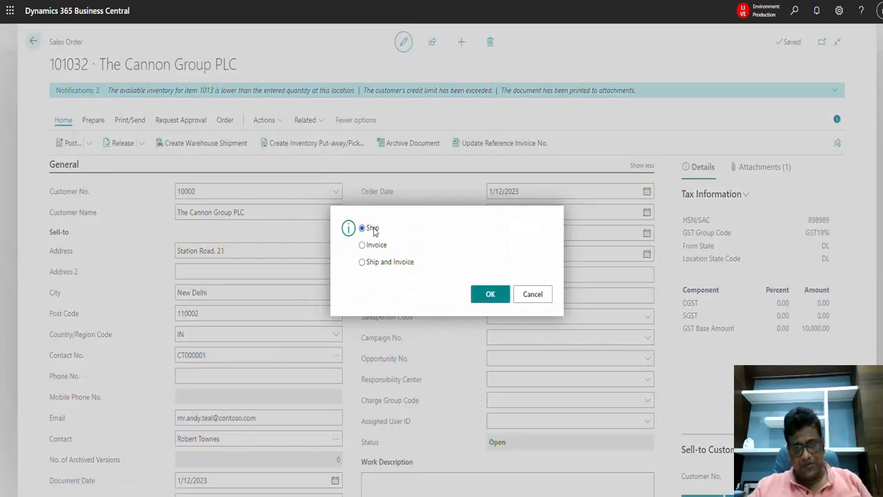
left_click(540, 296)
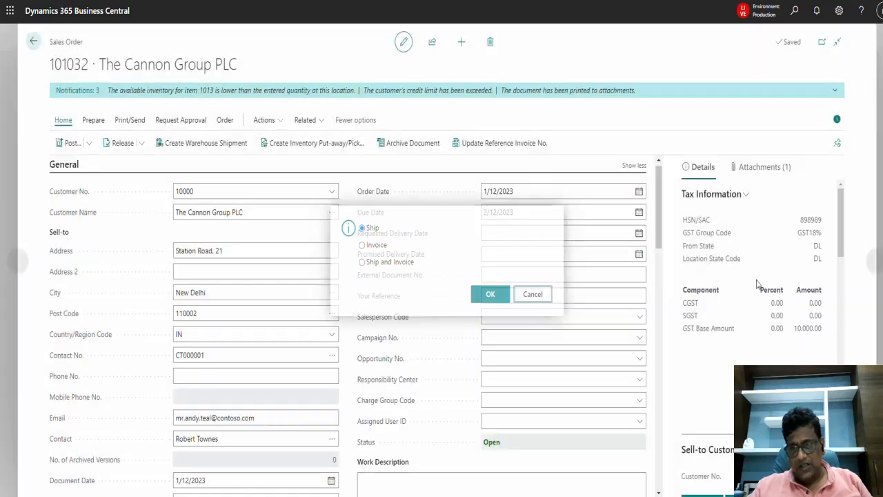
Set the quantity to ship to 50 for item 1013 and 5 for item 1896-S.
scroll(654, 276, "down", 5)
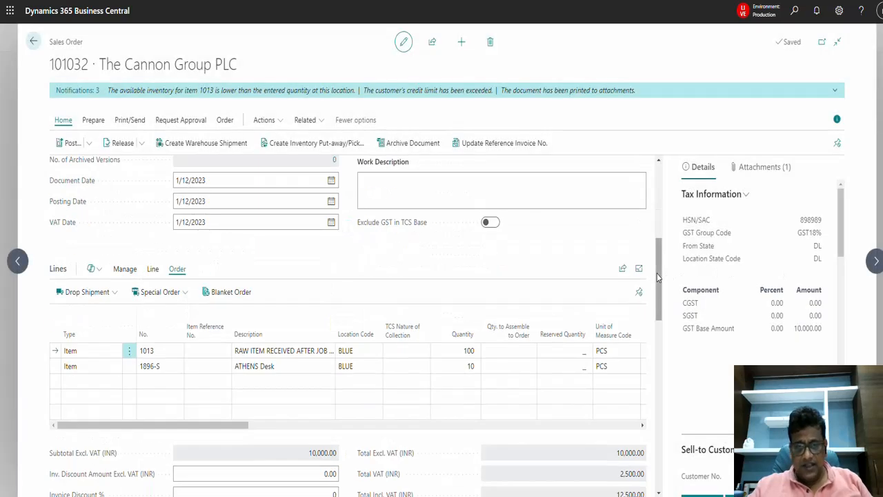
left_click_drag(231, 426, 470, 419)
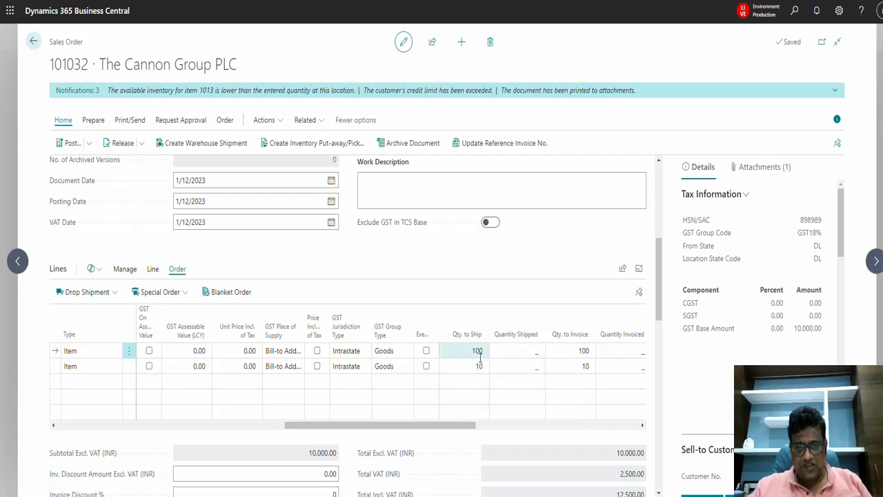
type("50")
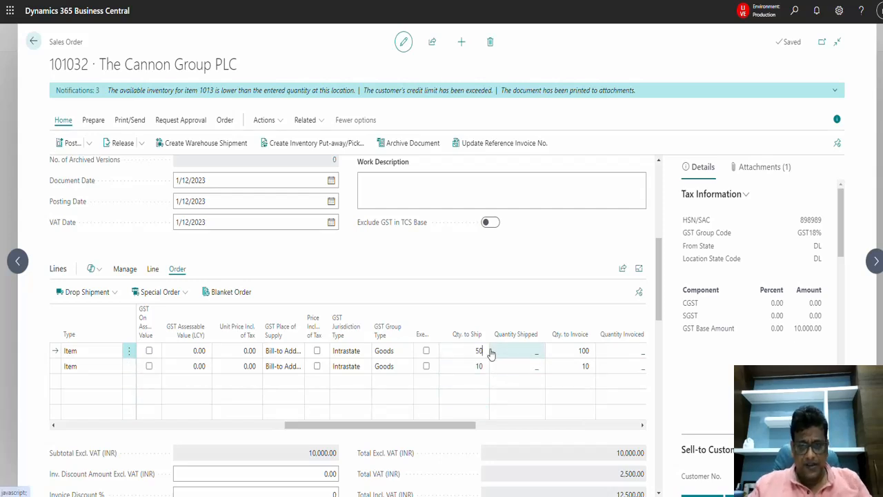
left_click(474, 369)
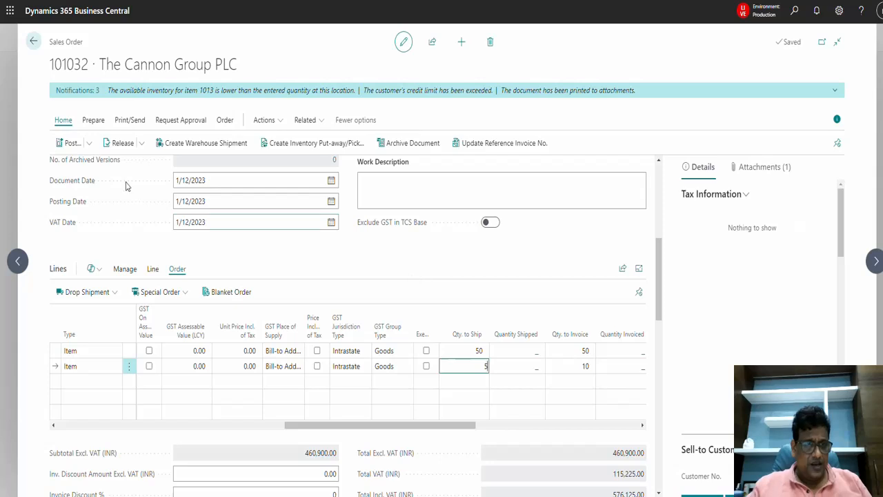
Post the sales order with the Ship option only.
left_click(89, 142)
left_click(103, 171)
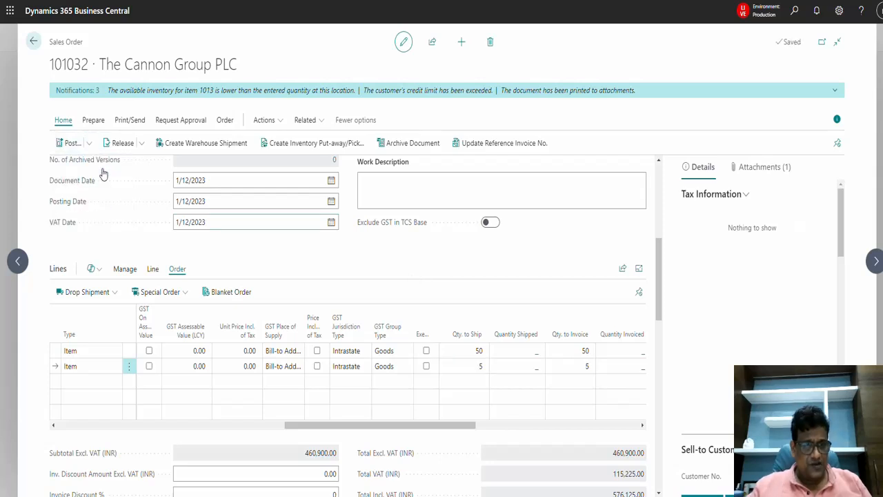
left_click(373, 228)
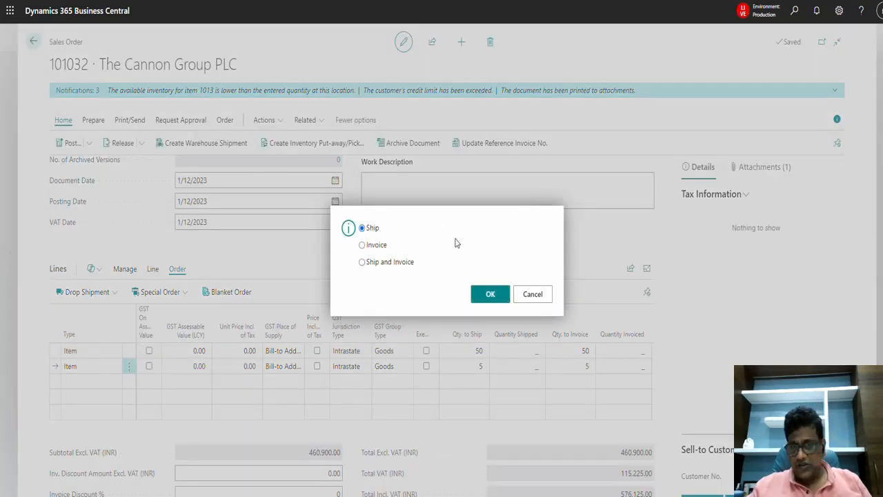
left_click(501, 302)
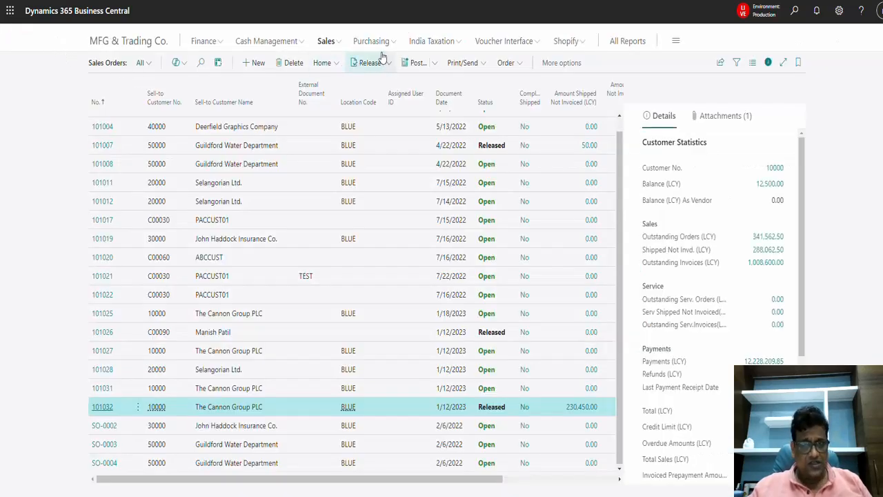
Create a new sales invoice for the customer The Cannon Group PLC.
left_click(330, 43)
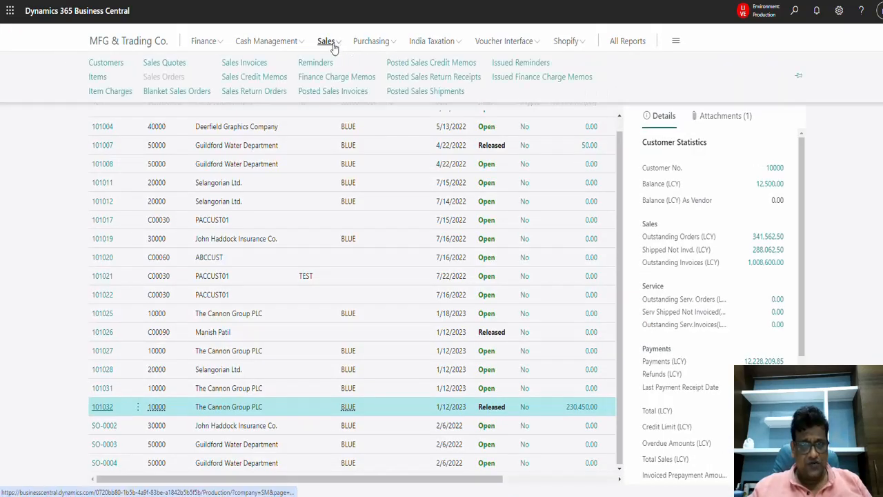
left_click(250, 63)
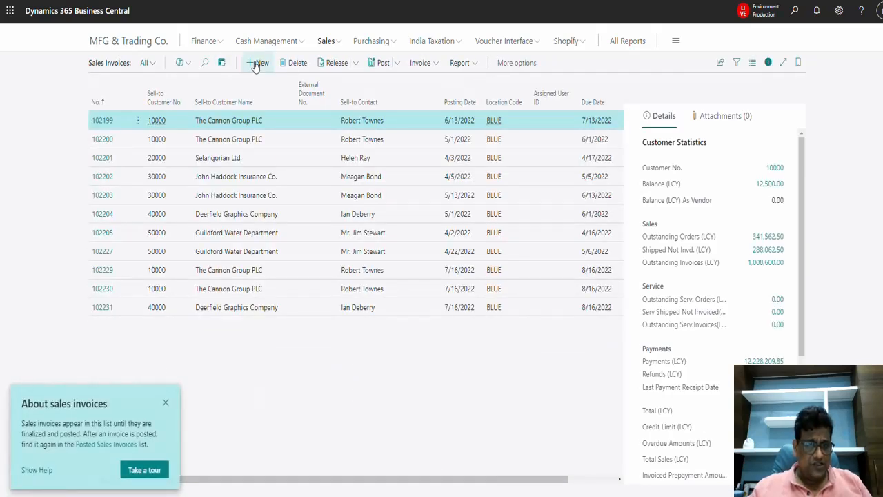
left_click(258, 62)
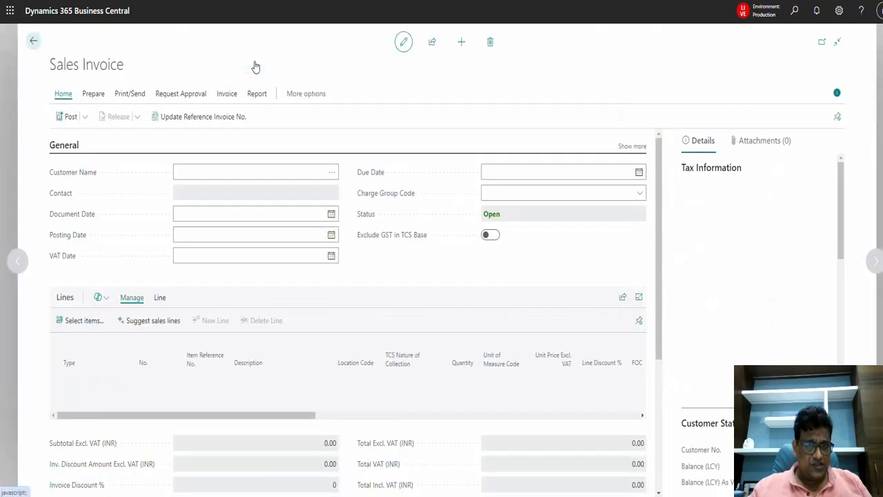
left_click(332, 174)
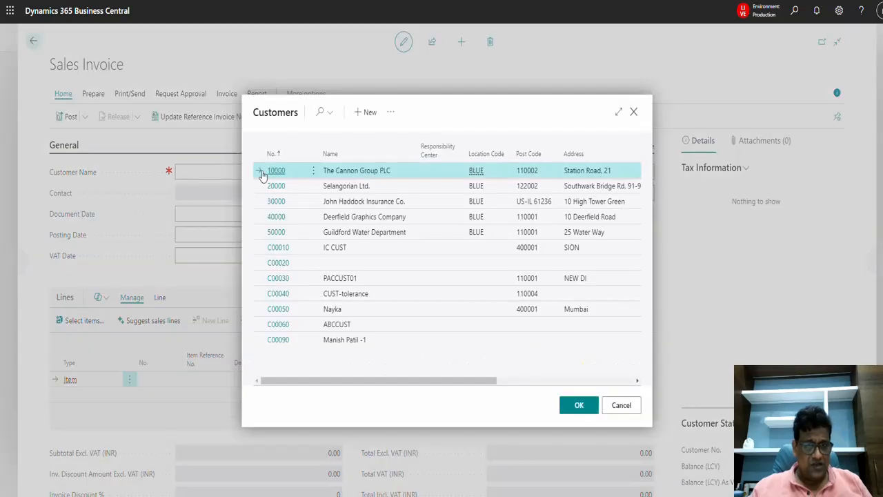
double_click(347, 174)
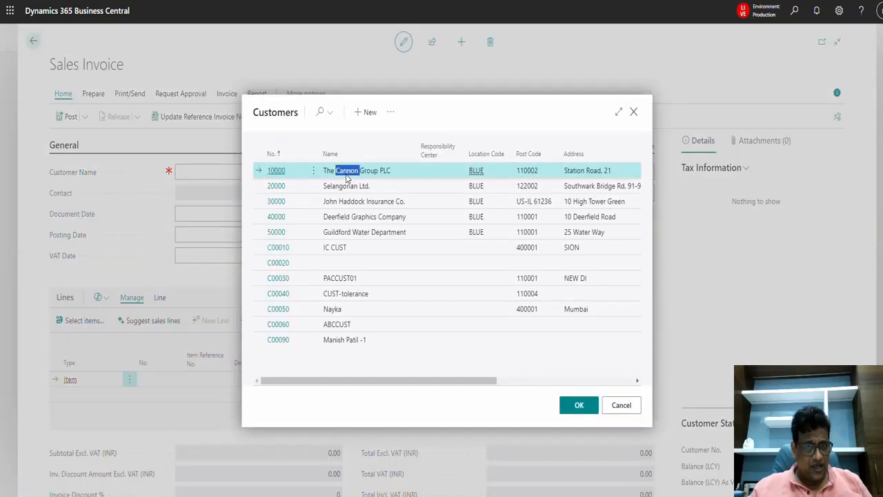
left_click(579, 405)
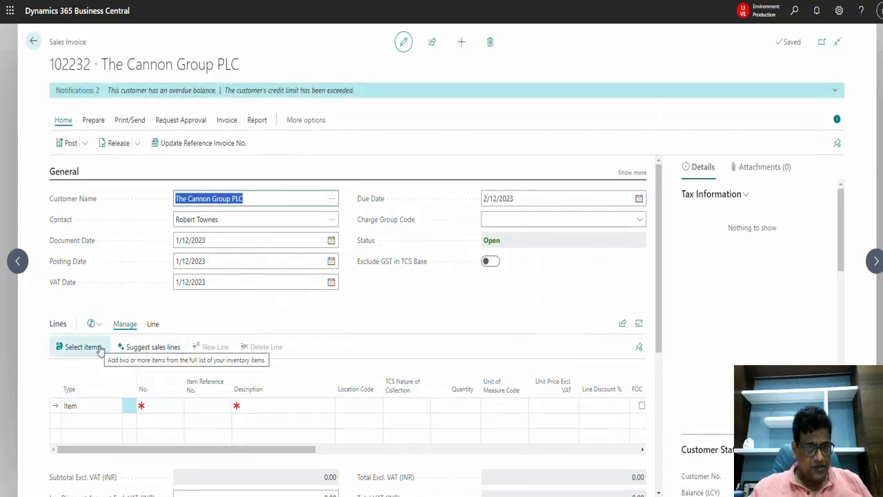
Get both posted shipment lines, items 1013 and 1896-S, into the sales invoice.
left_click(155, 332)
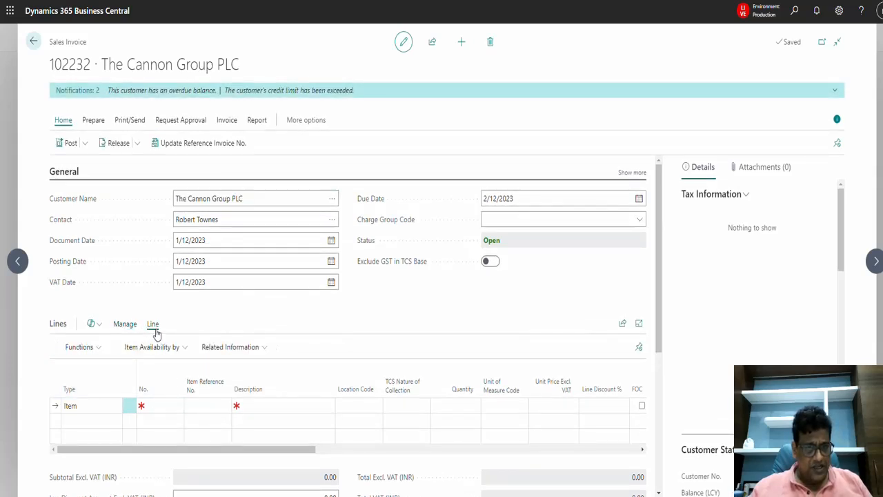
left_click(94, 347)
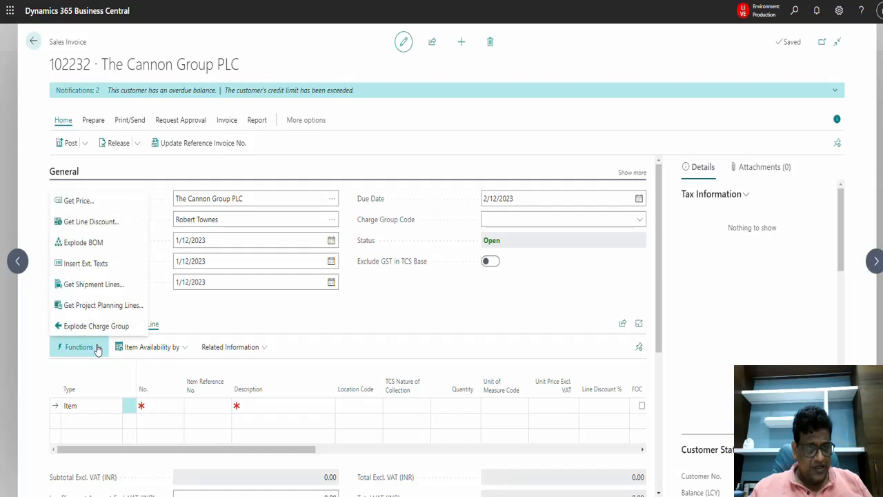
left_click(111, 286)
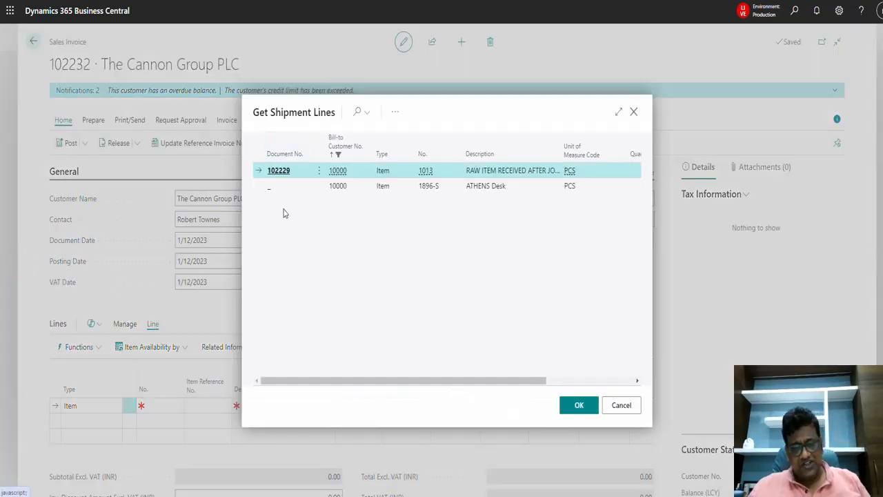
key("ctrl+a")
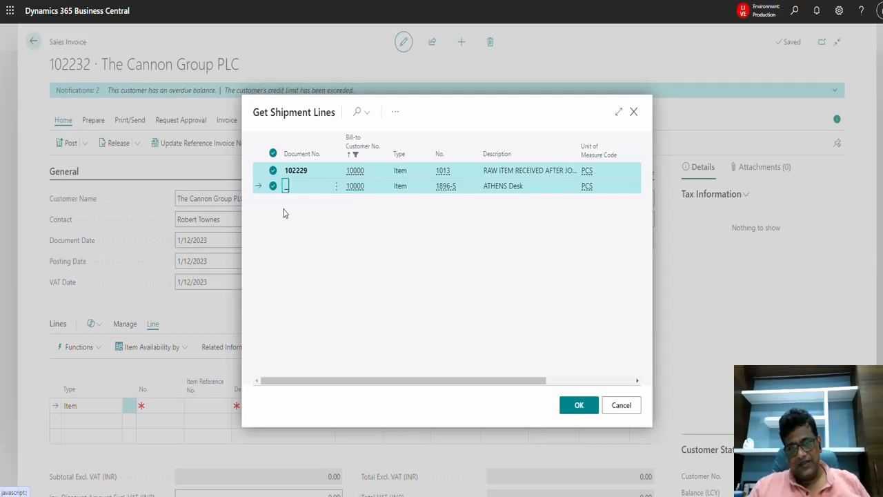
left_click(578, 405)
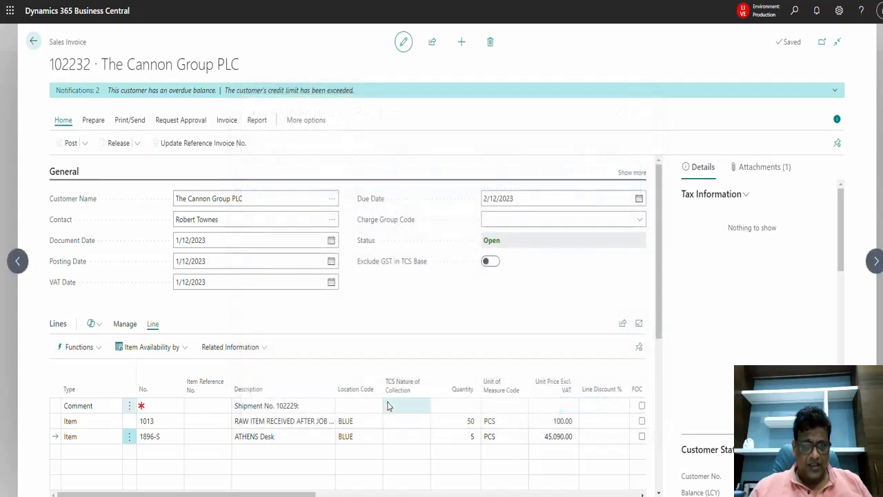
Try to post the sales invoice, and return to it from the error messages.
left_click(78, 143)
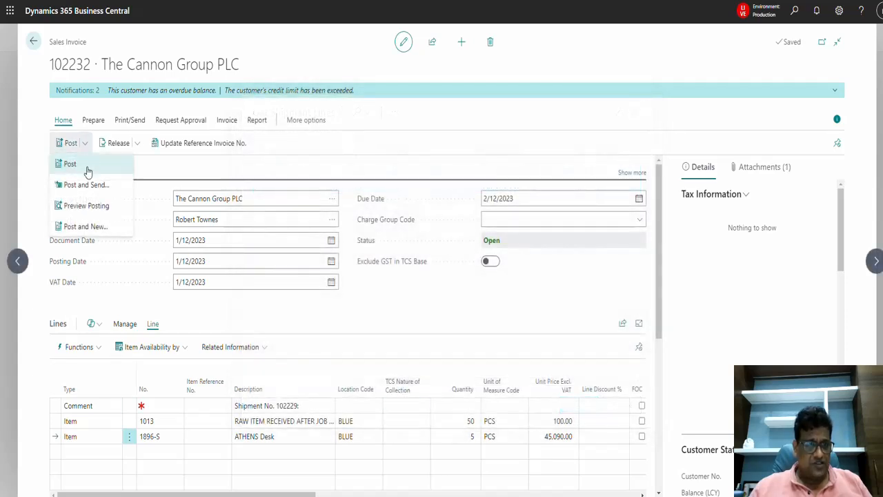
left_click(87, 169)
left_click(489, 288)
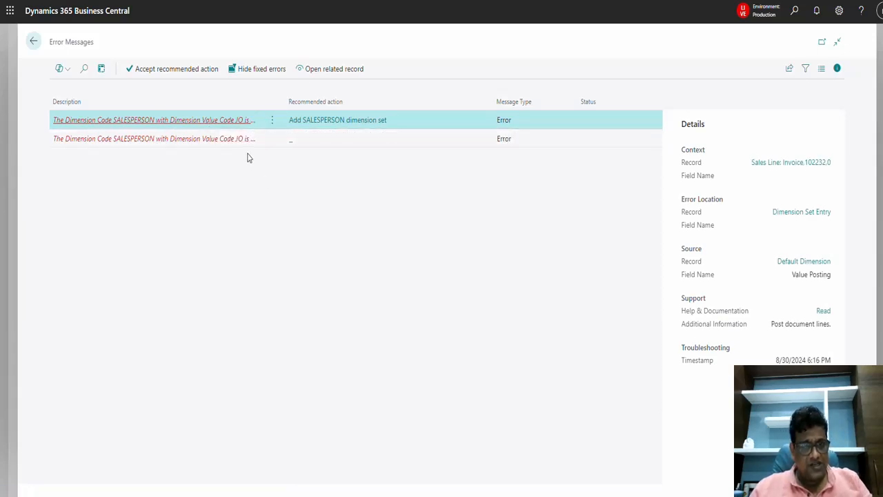
key("Escape")
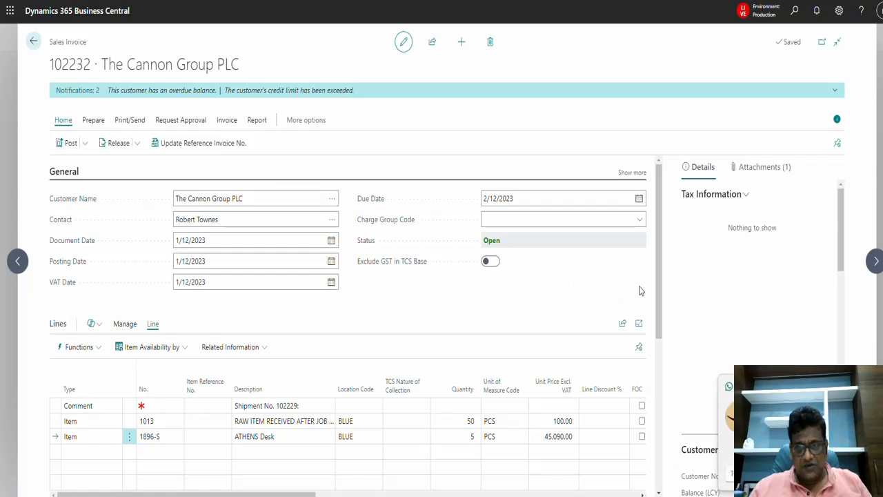
Show all general fields of the sales invoice and clear the Salesperson Code.
left_click(630, 173)
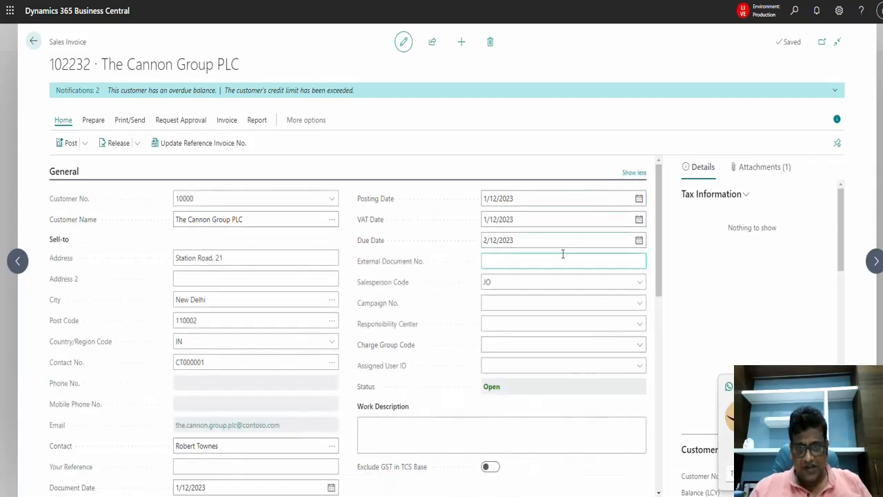
left_click(517, 282)
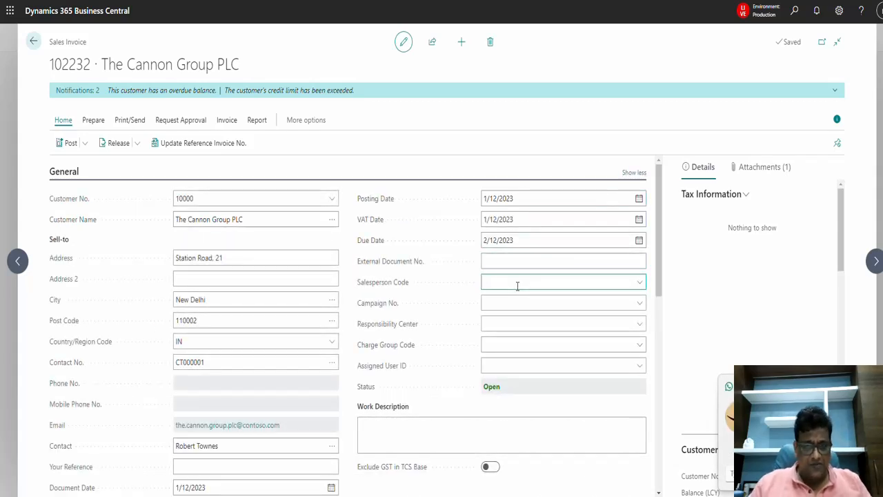
Apply the cleared Salesperson Code, accepting the recalculation of the document dimensions and the update of the invoice lines.
key("Tab")
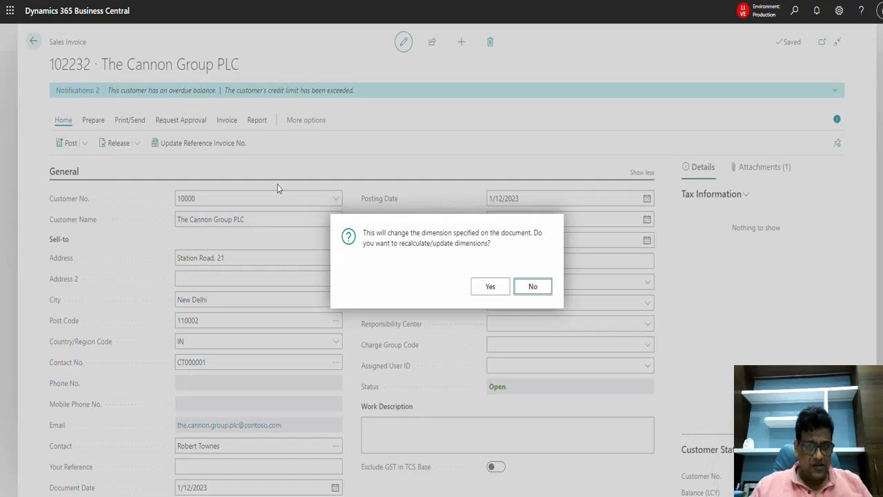
left_click(491, 286)
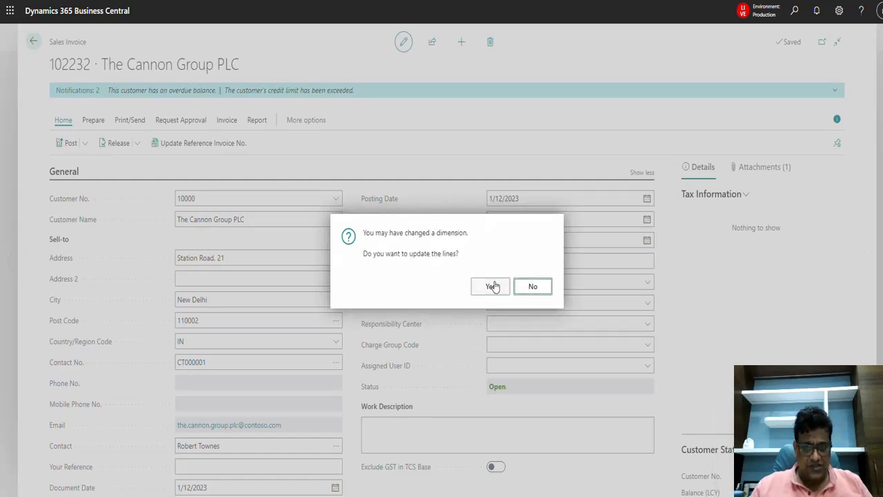
left_click(493, 287)
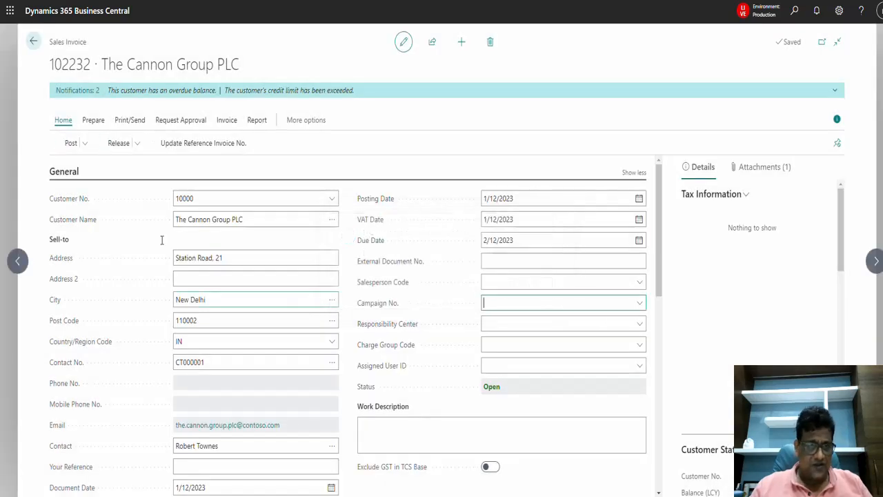
Preview the posting of the sales invoice and close the list of related entries.
left_click(82, 144)
left_click(101, 207)
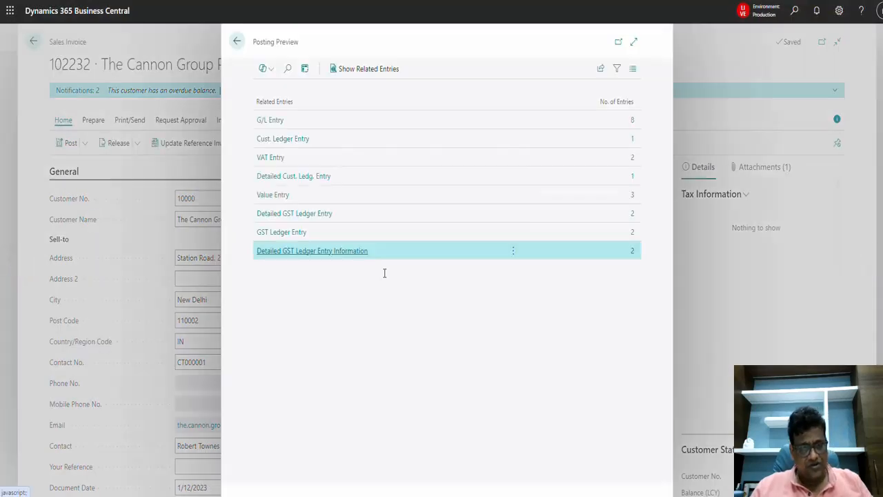
left_click(205, 183)
Post the sales invoice, open the posted invoice to view its lines, and return to the sales invoices list.
left_click(83, 144)
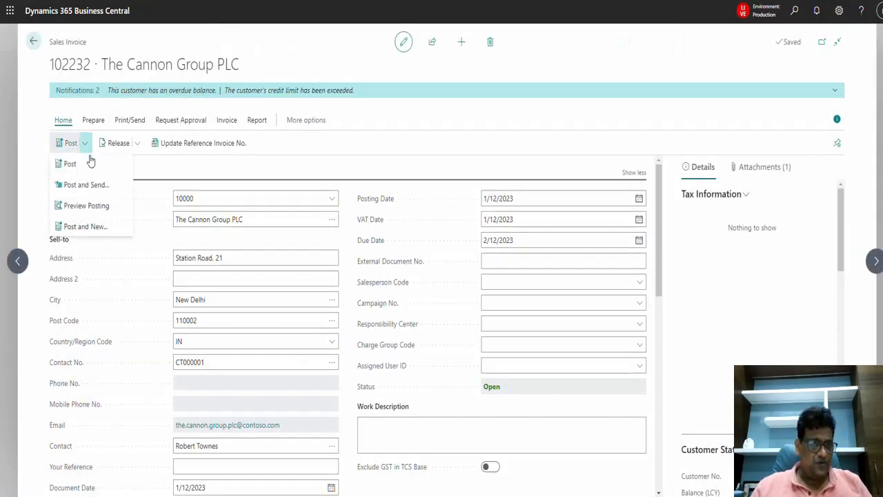
left_click(91, 168)
left_click(491, 286)
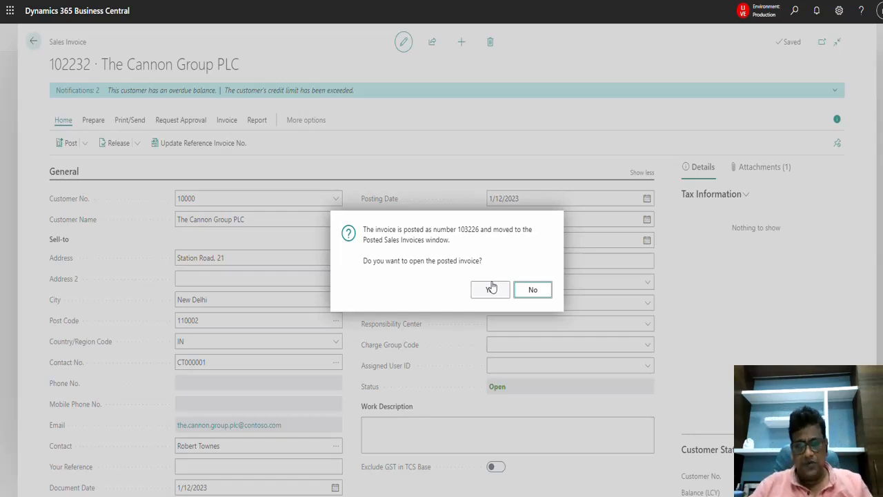
left_click(492, 286)
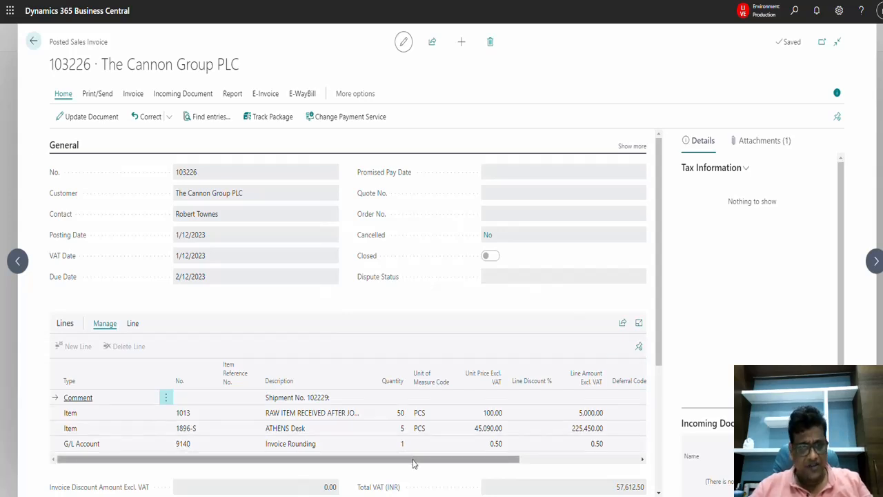
key("Escape")
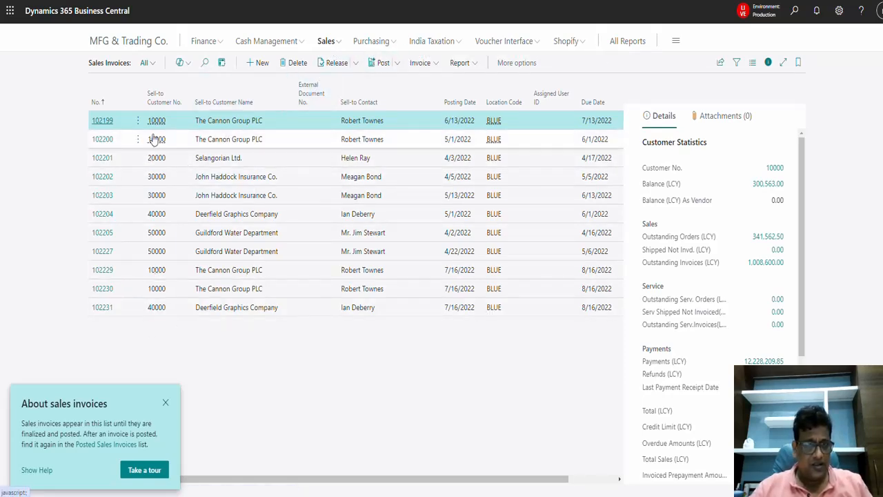
Open the sales orders list and search it for "cann".
left_click(329, 46)
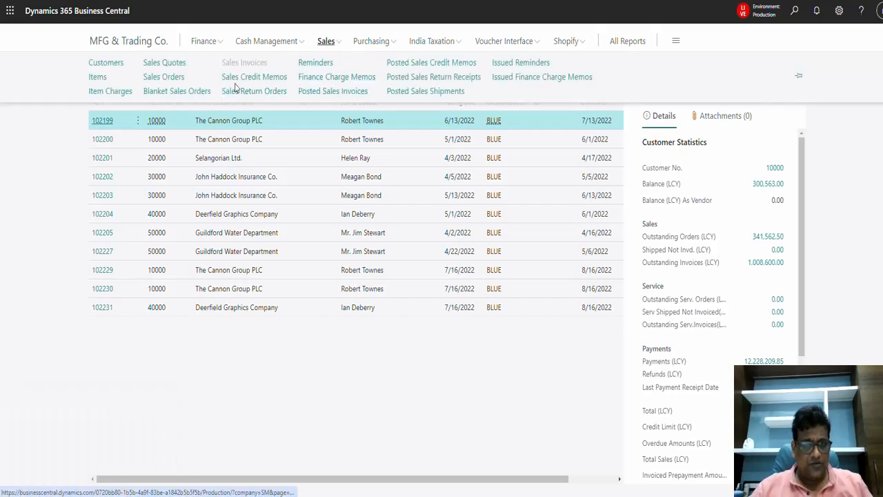
left_click(166, 81)
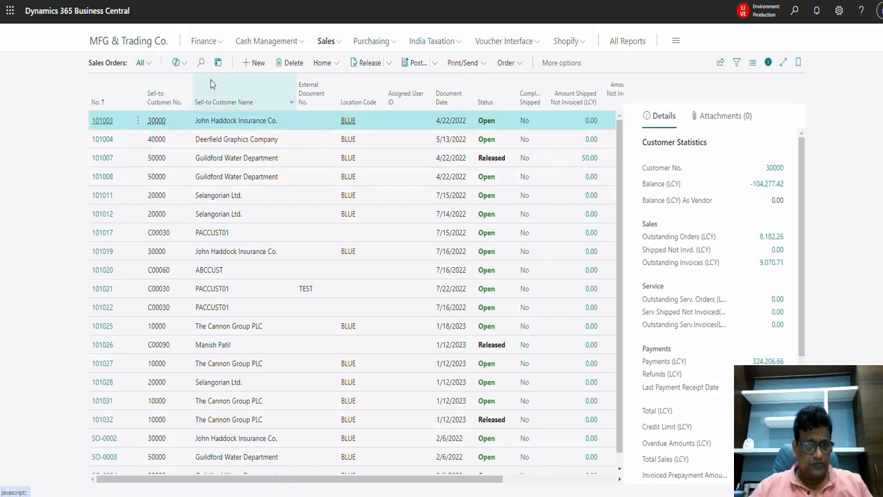
left_click(201, 63)
type("cann")
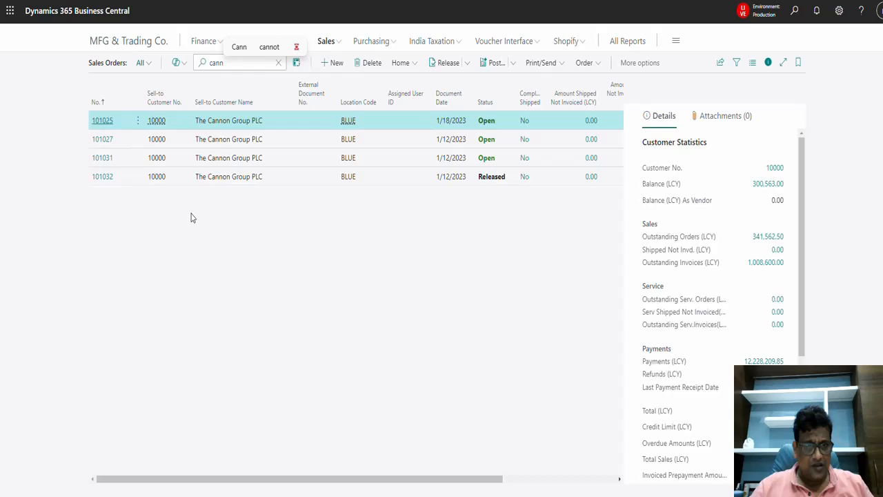
Open sales order 101032 and examine the shipped and invoiced quantities on its lines.
left_click(107, 183)
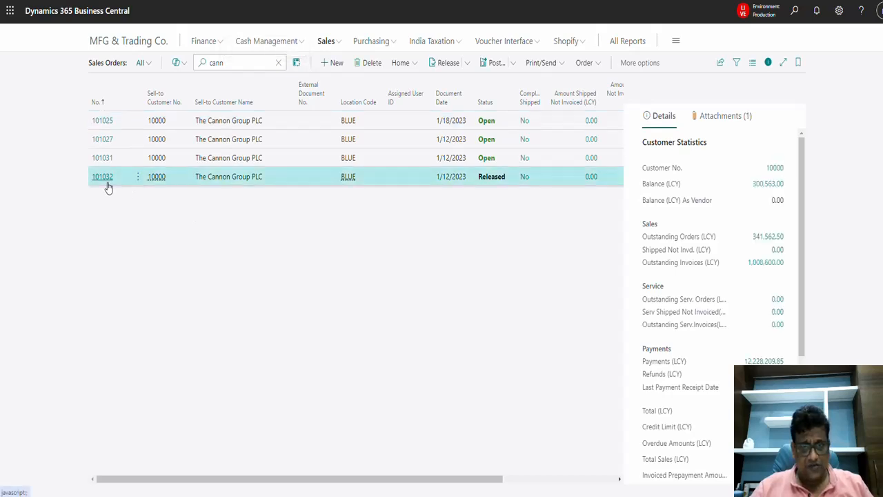
left_click(107, 185)
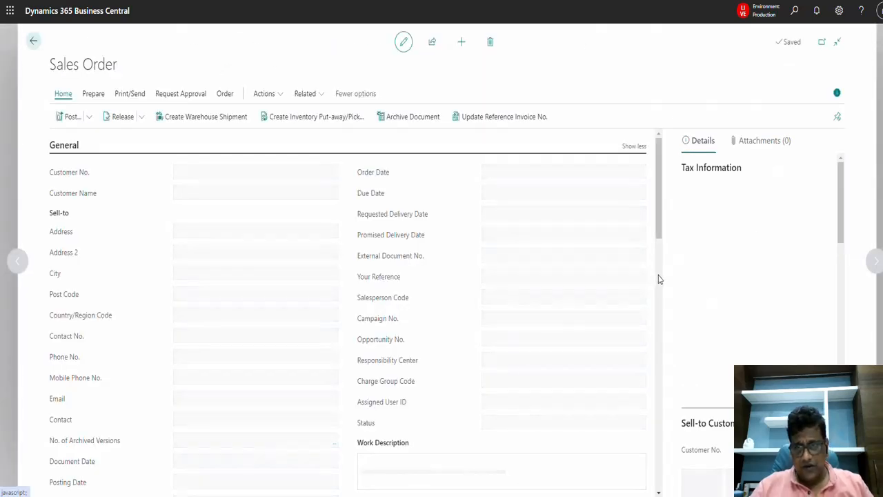
scroll(659, 278, "down", 5)
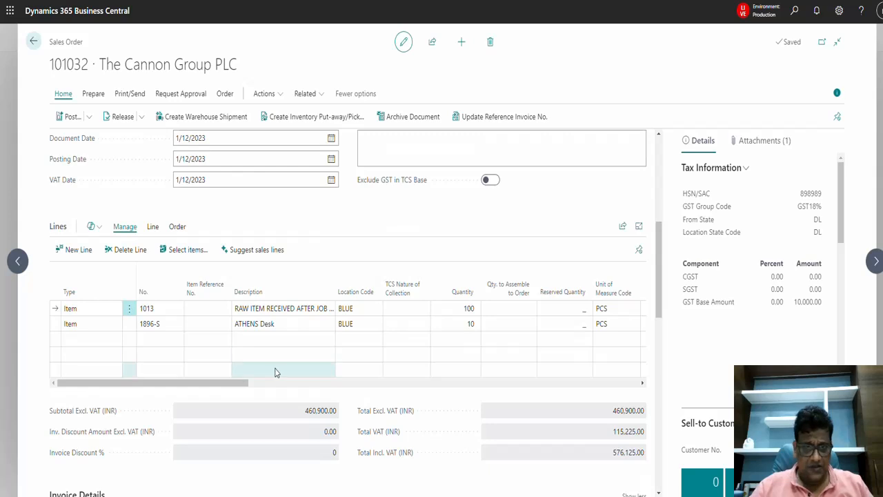
left_click_drag(242, 384, 516, 384)
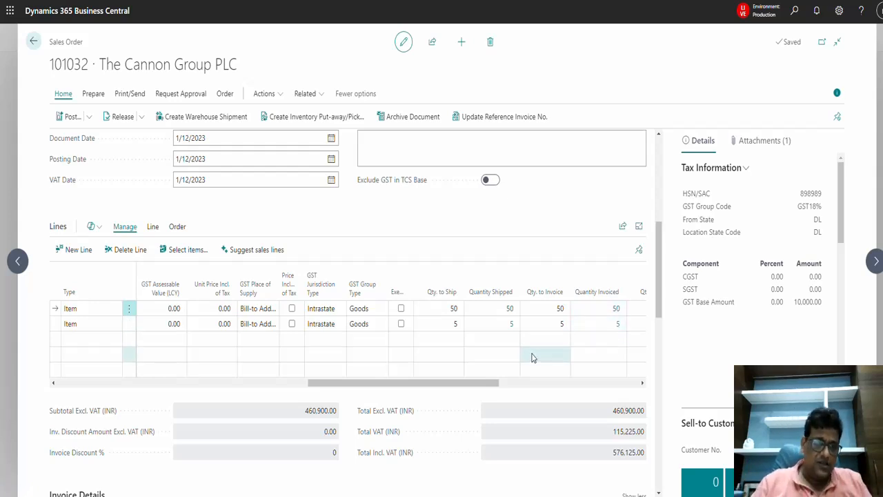
Post the rest of the sales order with Ship and Invoice, open the posted invoice, and close it.
left_click(91, 116)
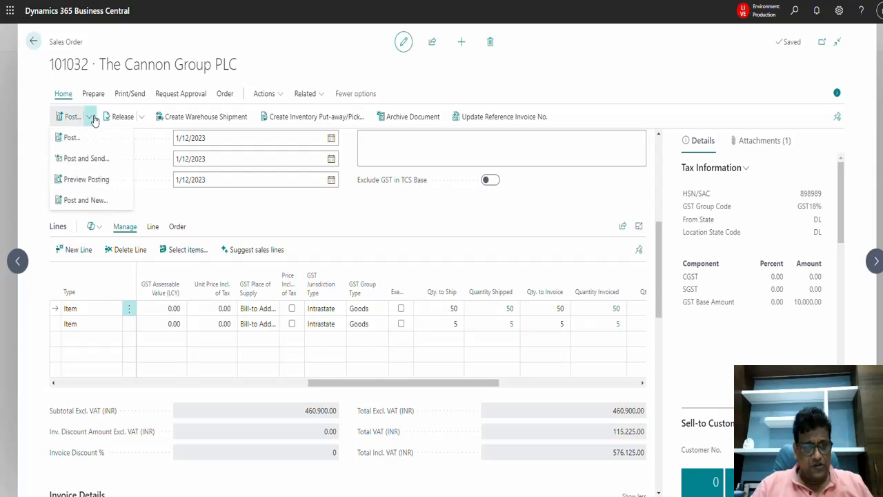
left_click(81, 138)
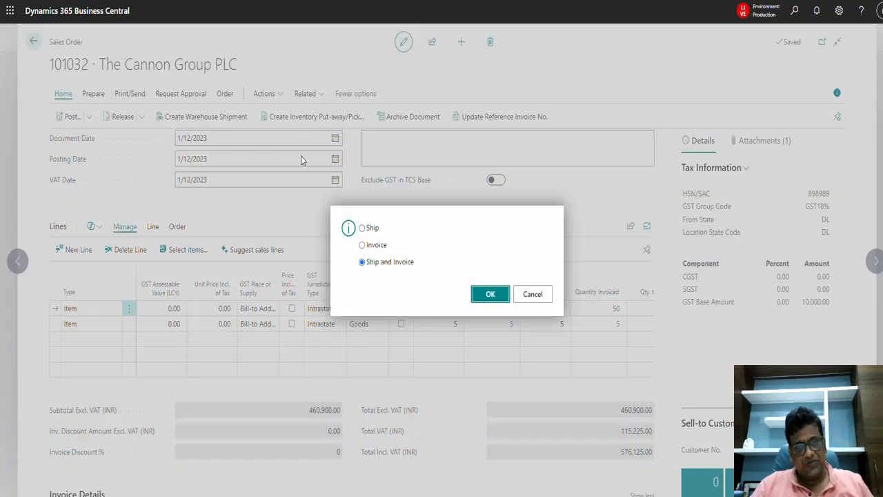
left_click(491, 297)
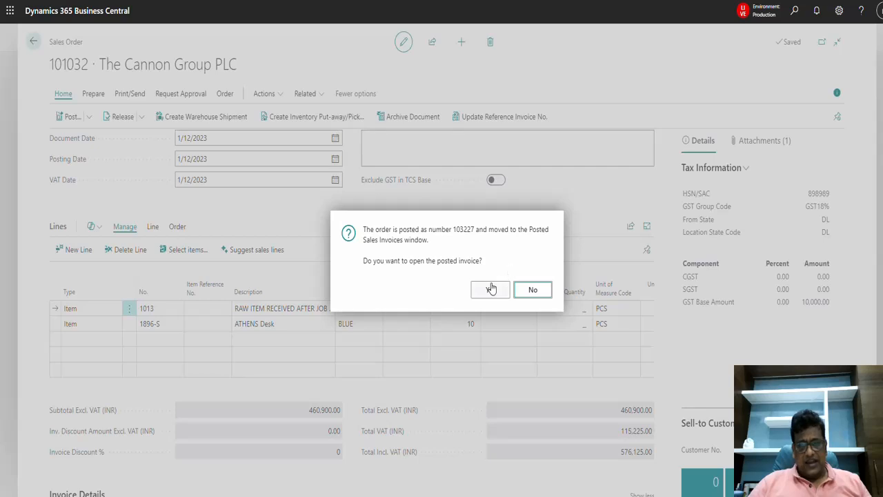
left_click(490, 289)
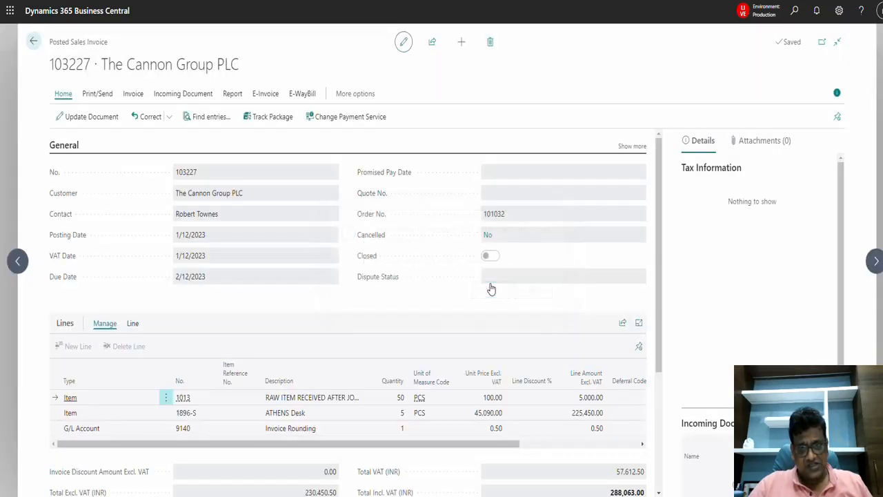
key("Escape")
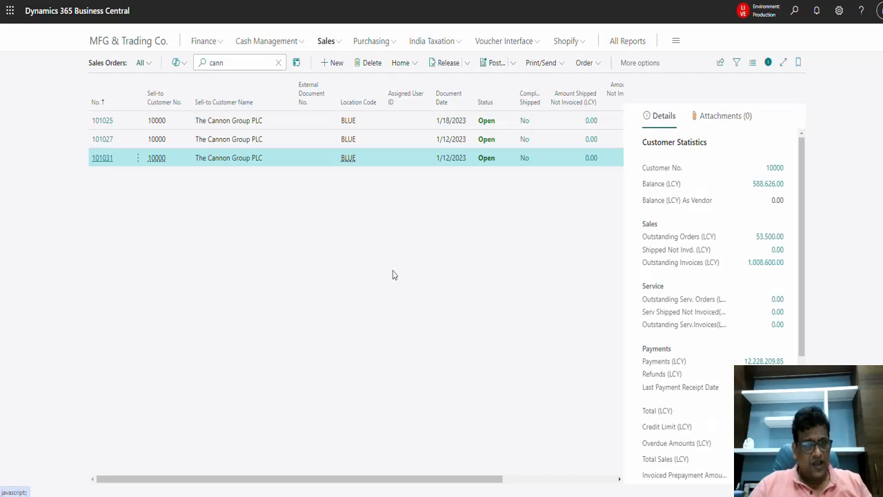